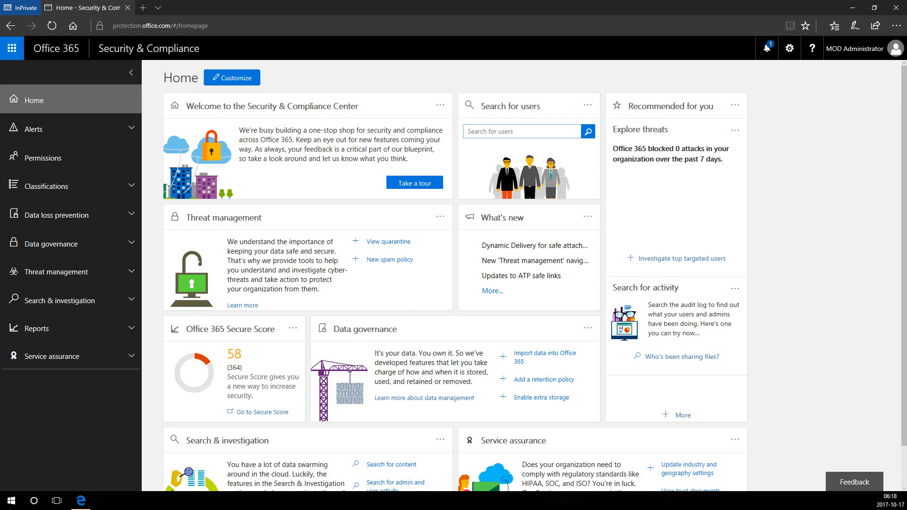
Expand Alerts in the left navigation and open its Dashboard page.
{"action": "left_click", "coordinate": [12, 136]}
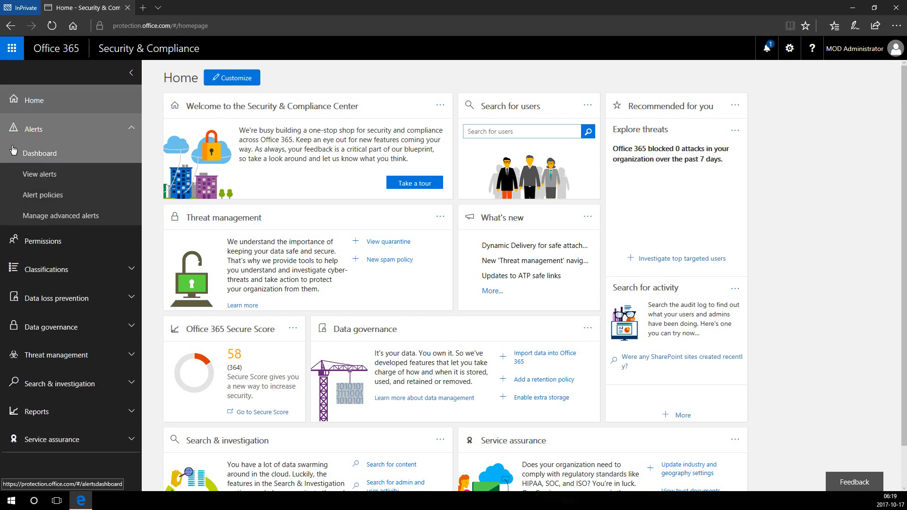
{"action": "left_click", "coordinate": [13, 151]}
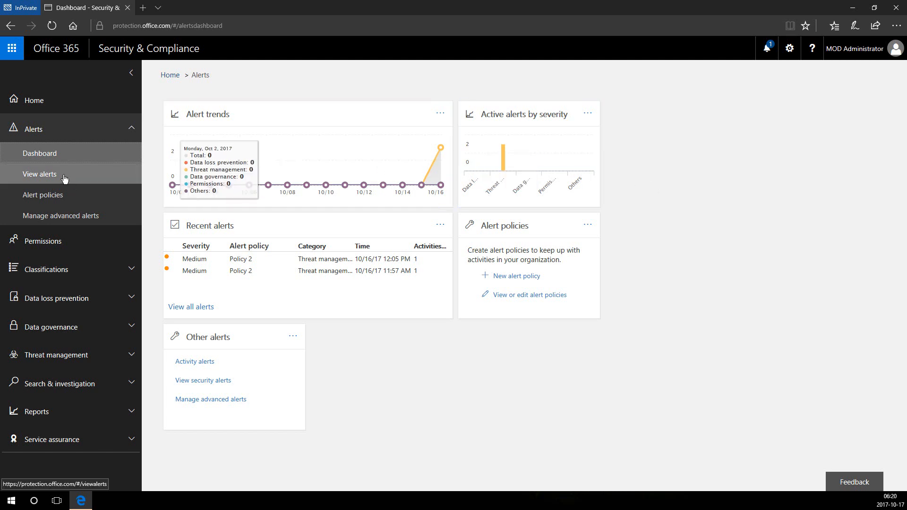
Open View alerts and select the first Policy 2 alert to see its details.
{"action": "left_click", "coordinate": [40, 174]}
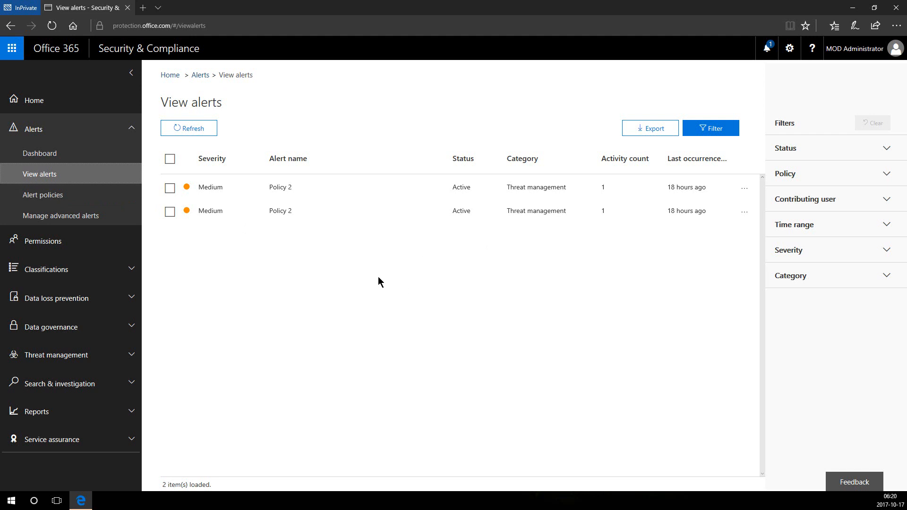
{"action": "left_click", "coordinate": [216, 187]}
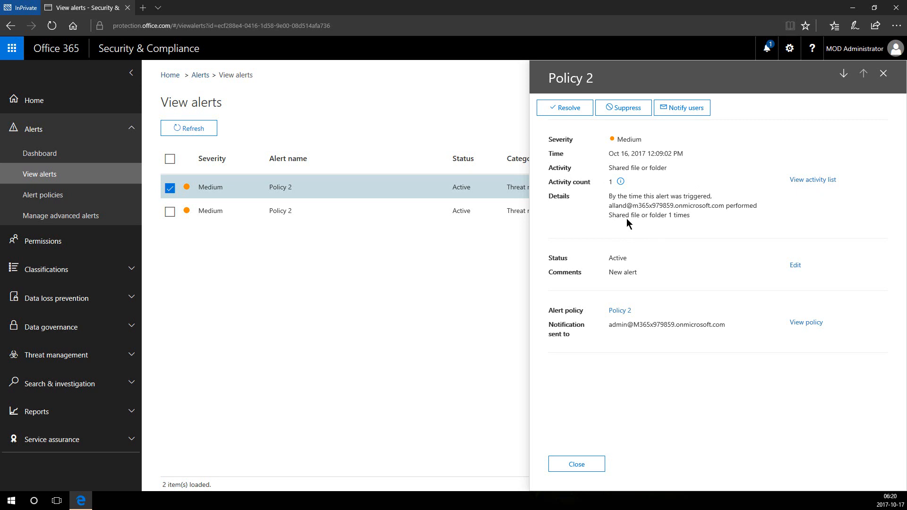
Set the first Policy 2 alert's status to Resolved with the comment 'New alert' and save.
{"action": "left_click", "coordinate": [562, 113]}
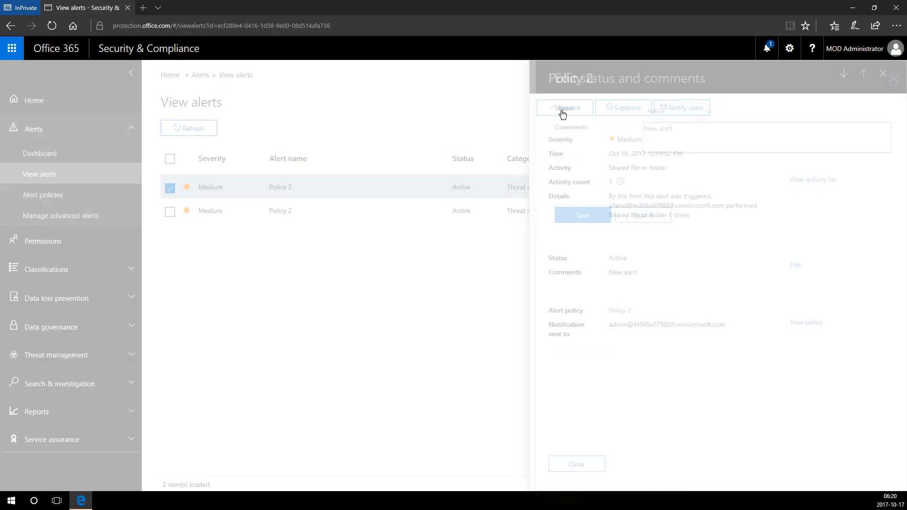
{"action": "left_click", "coordinate": [655, 115]}
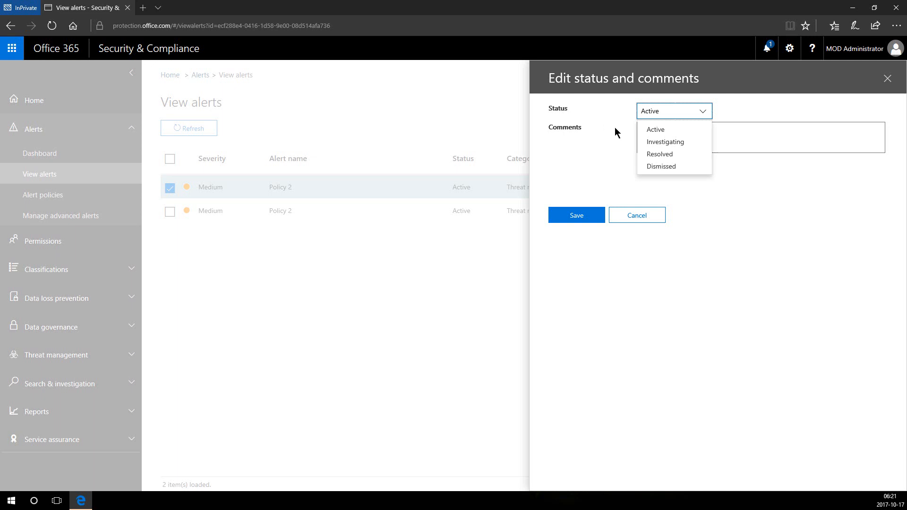
{"action": "left_click", "coordinate": [661, 154]}
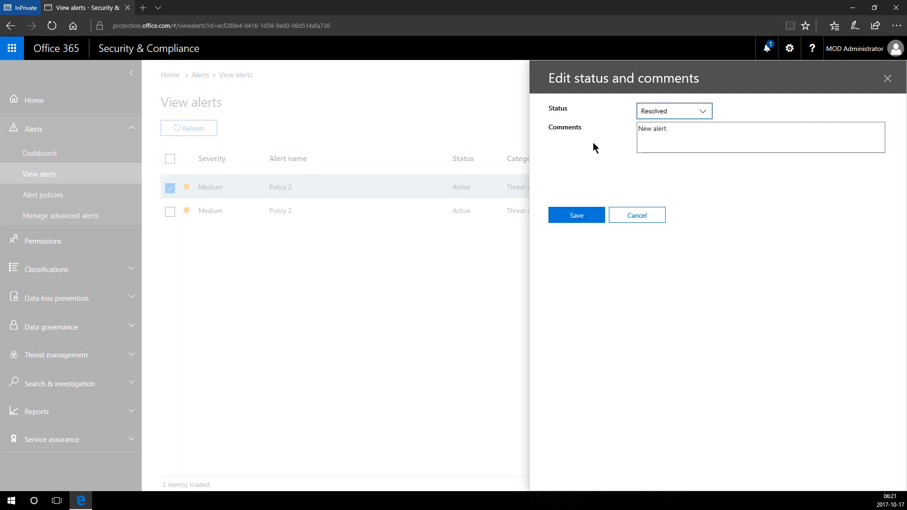
{"action": "left_click", "coordinate": [648, 136]}
{"action": "left_click", "coordinate": [677, 130]}
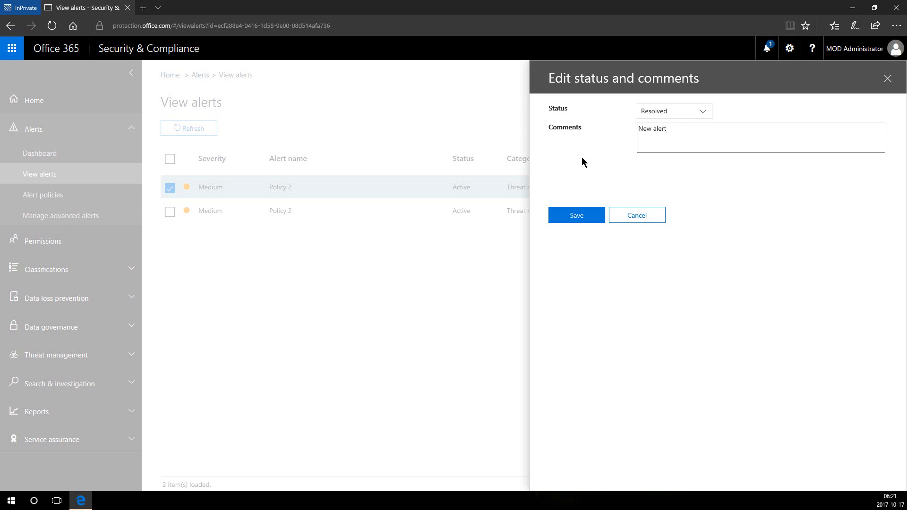
{"action": "left_click", "coordinate": [577, 216]}
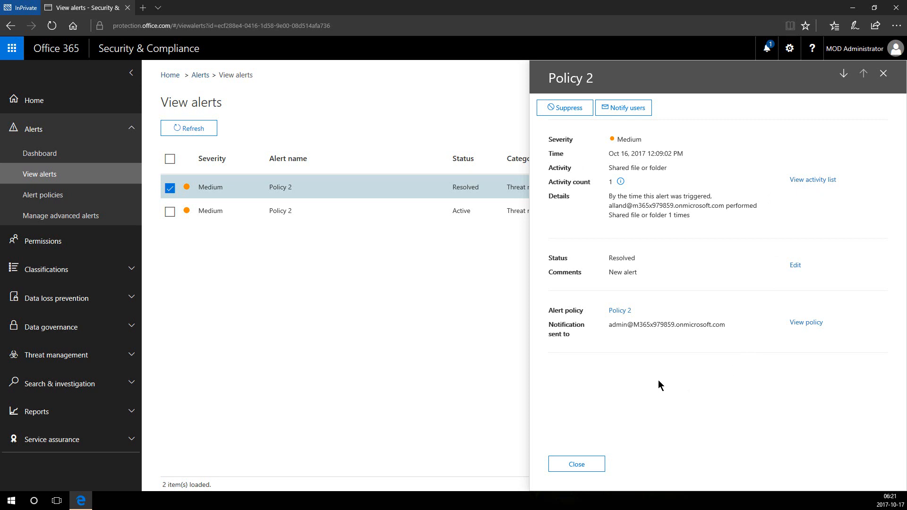
Close the alert details, refresh the alert list, and go to Alert policies.
{"action": "left_click", "coordinate": [578, 466]}
{"action": "left_click", "coordinate": [192, 136]}
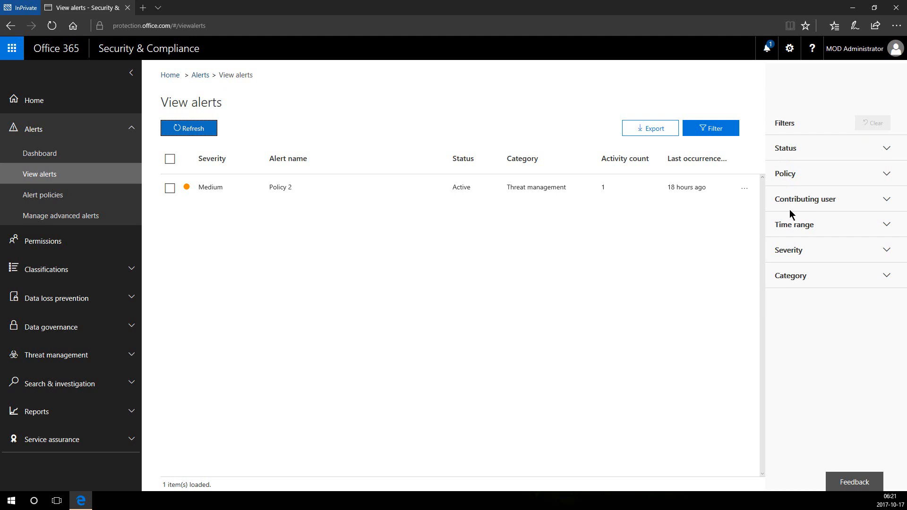
{"action": "left_click", "coordinate": [99, 200]}
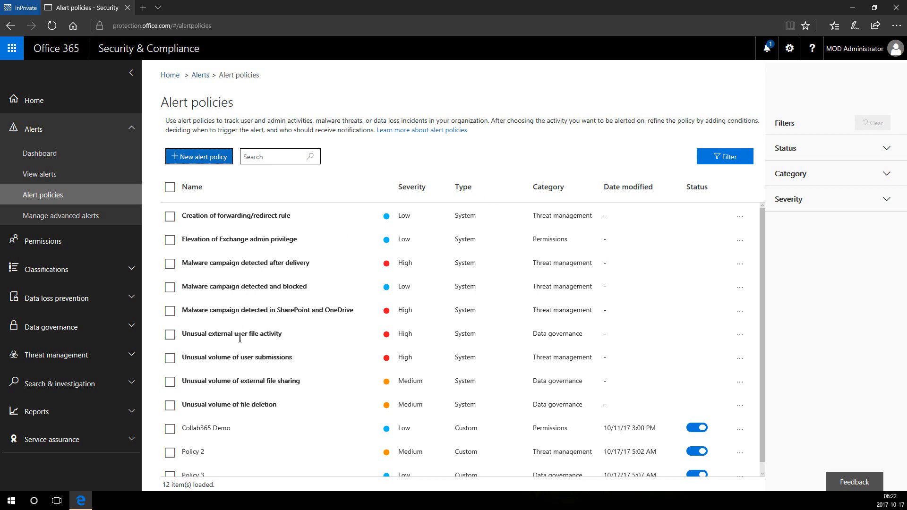
{"action": "scroll", "coordinate": [315, 439], "scroll_direction": "down", "scroll_amount": 1}
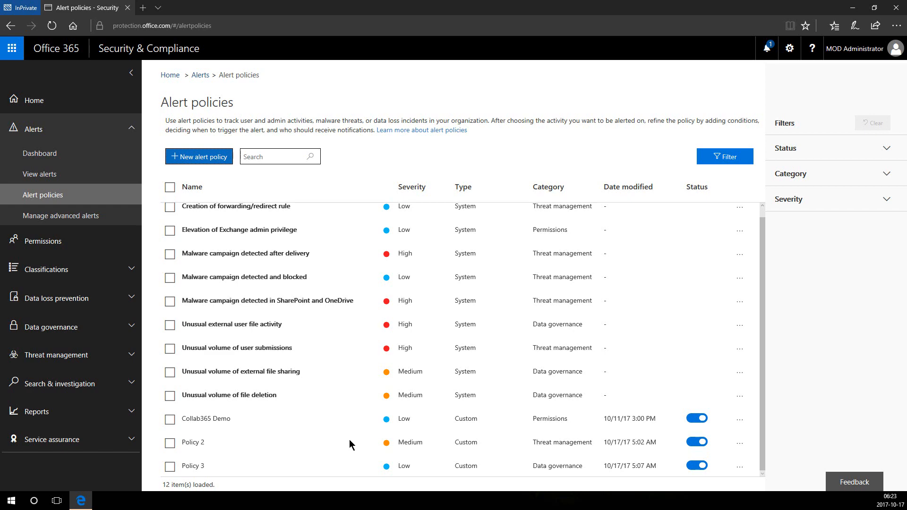
Name the new alert policy '123' with High severity and Data loss prevention category.
{"action": "left_click", "coordinate": [211, 161]}
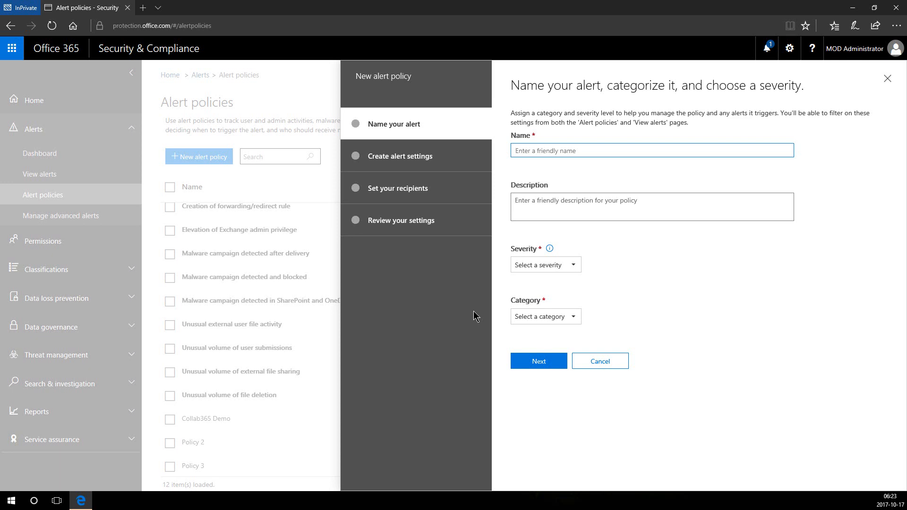
{"action": "type", "text": "123"}
{"action": "left_click", "coordinate": [615, 214]}
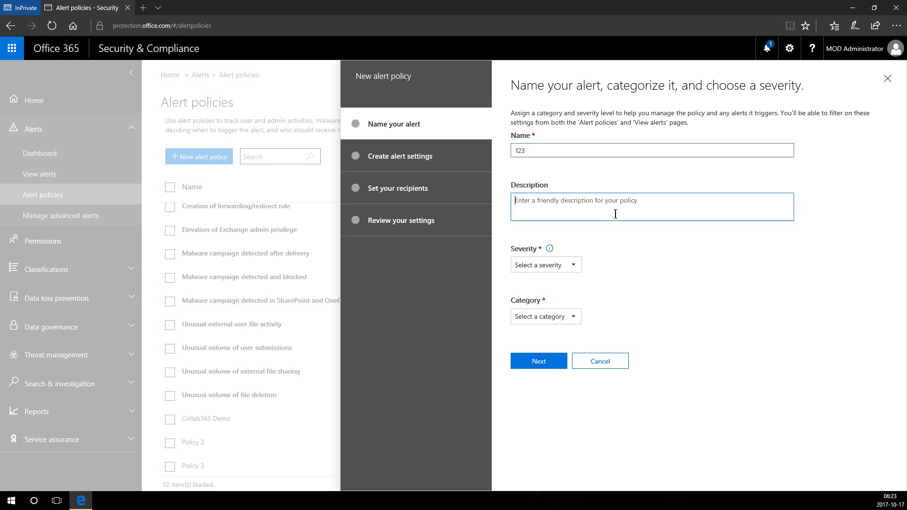
{"action": "left_click", "coordinate": [573, 265]}
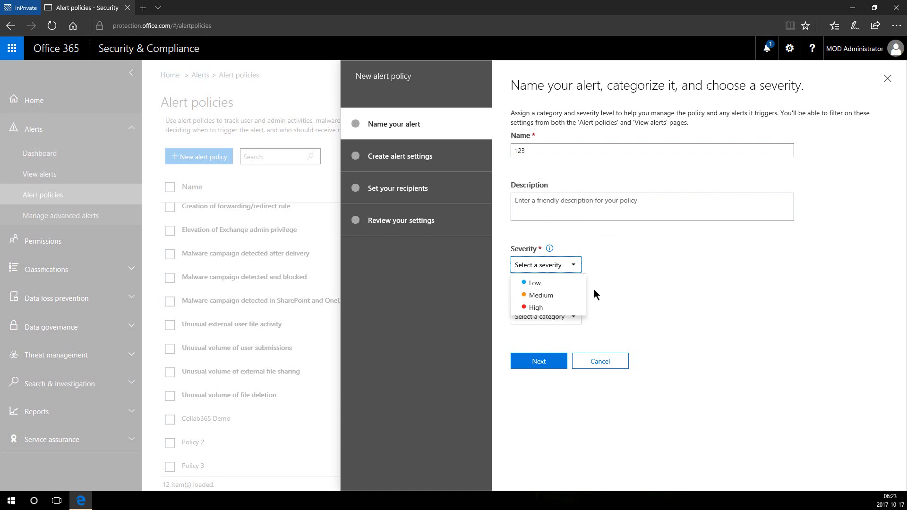
{"action": "left_click", "coordinate": [569, 310]}
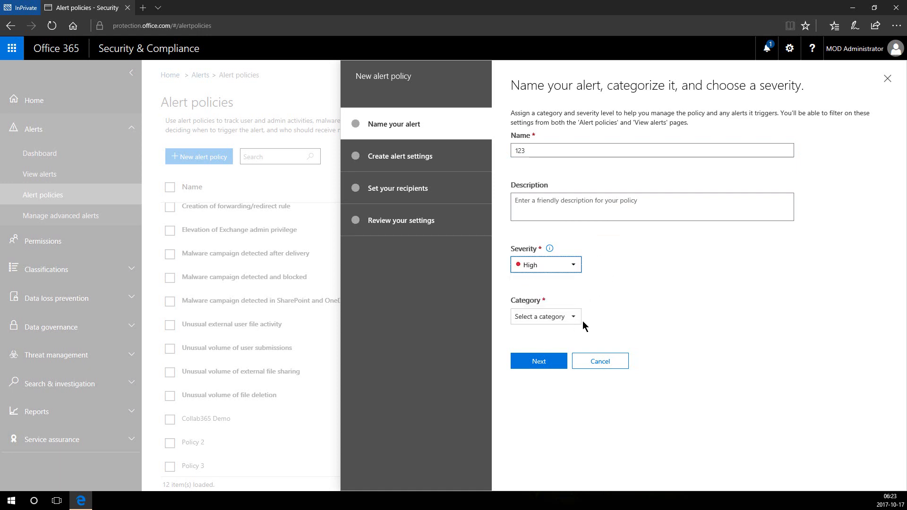
{"action": "left_click", "coordinate": [574, 316]}
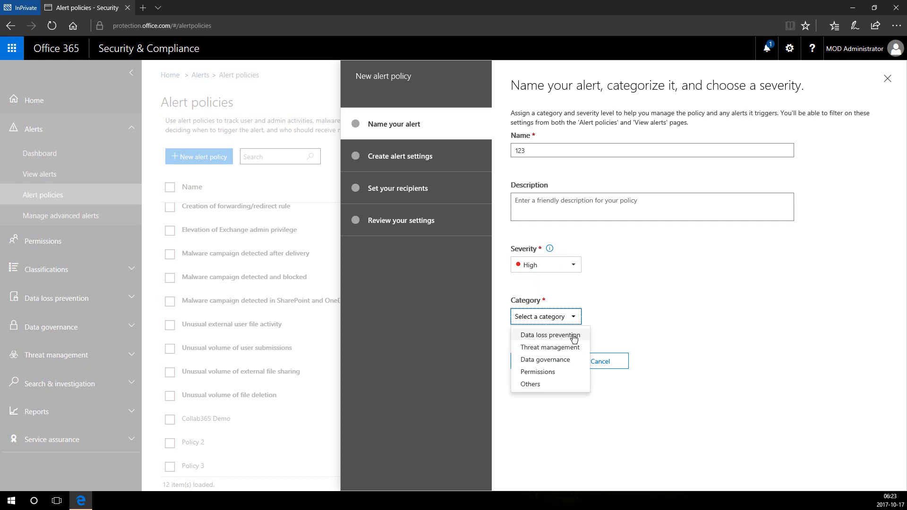
{"action": "left_click", "coordinate": [574, 337]}
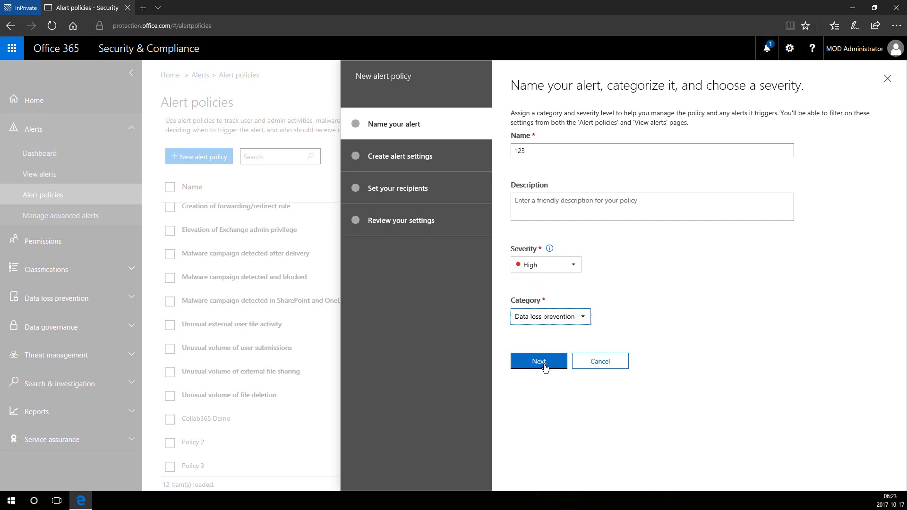
{"action": "left_click", "coordinate": [542, 362]}
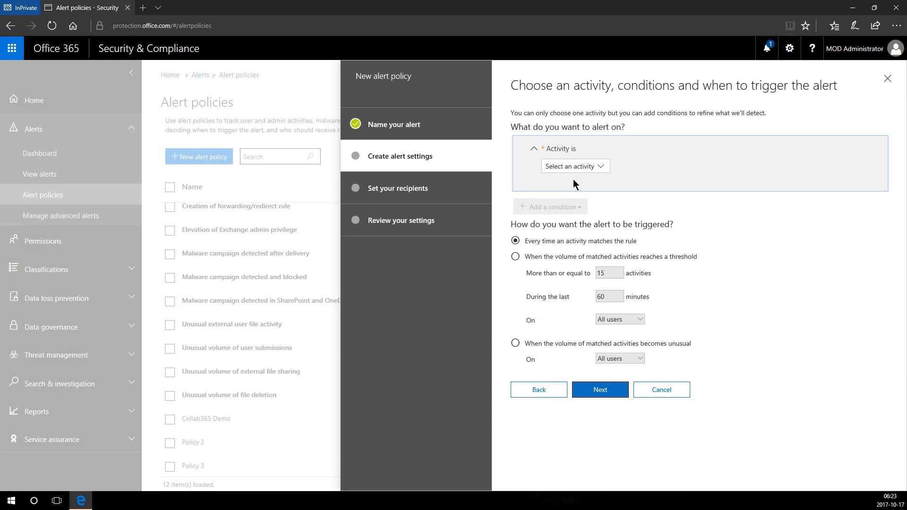
Alert on 'Created mail forward/redirect rule' by one selected user when volume becomes unusual.
{"action": "left_click", "coordinate": [578, 171]}
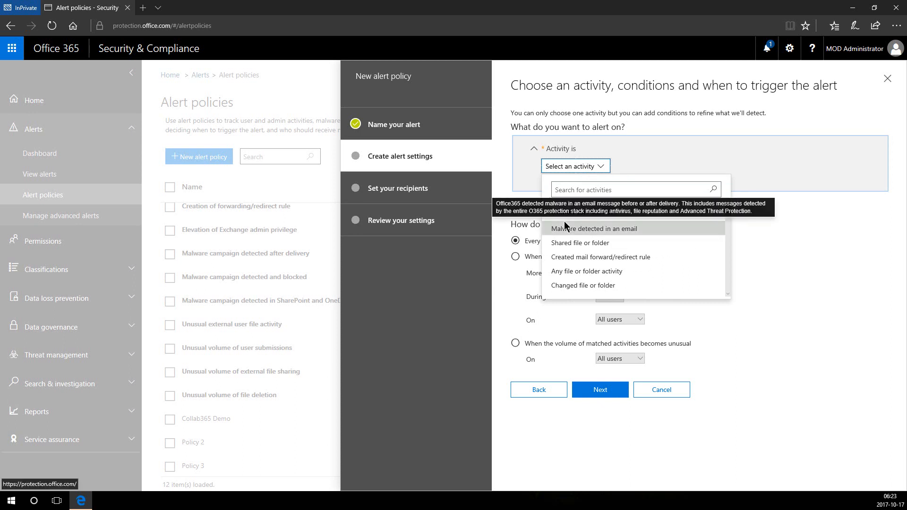
{"action": "left_click", "coordinate": [593, 263]}
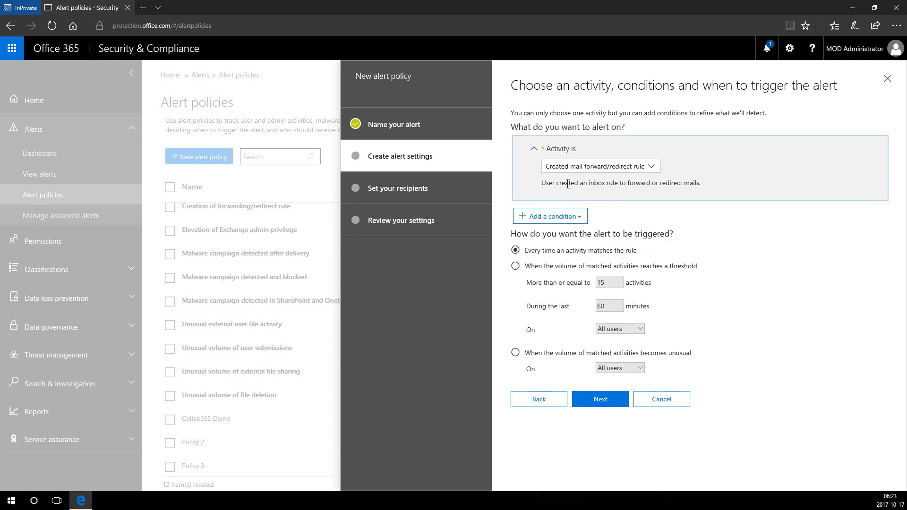
{"action": "left_click", "coordinate": [578, 219]}
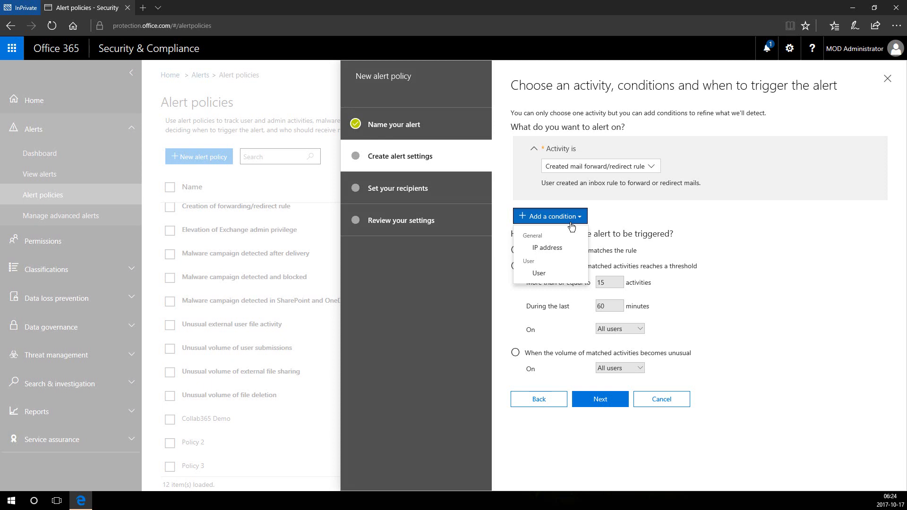
{"action": "left_click", "coordinate": [549, 274]}
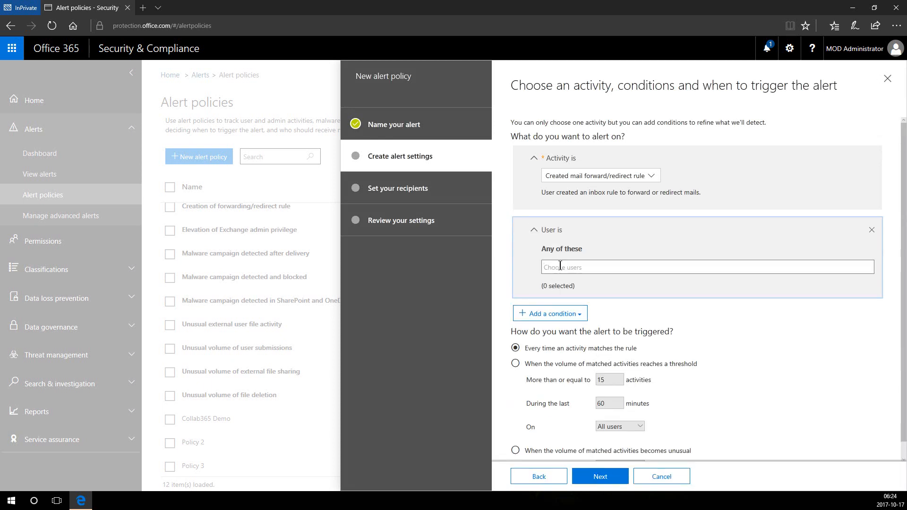
{"action": "left_click", "coordinate": [560, 266]}
{"action": "type", "text": "a"}
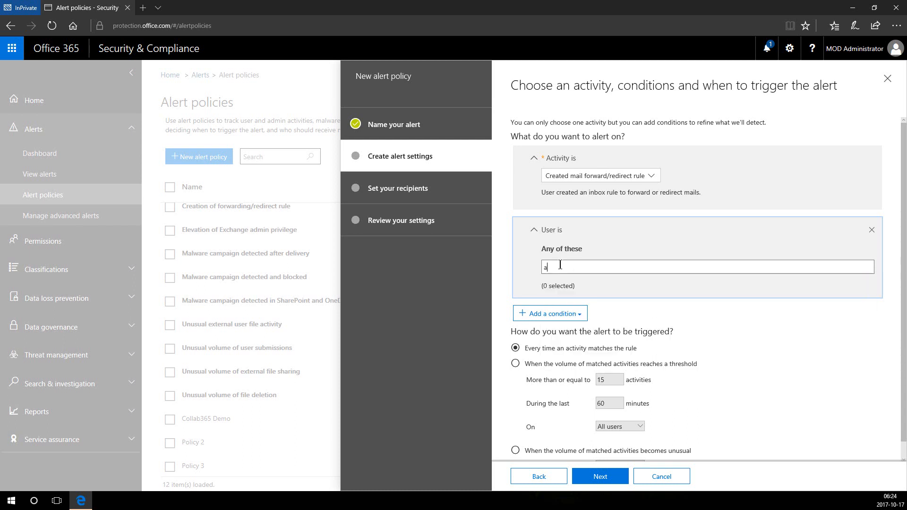
{"action": "type", "text": "llan"}
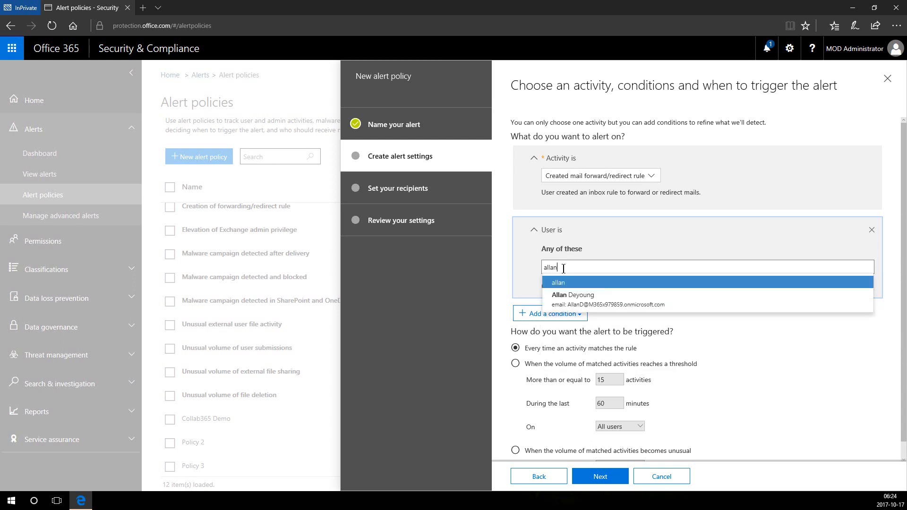
{"action": "left_click", "coordinate": [563, 296]}
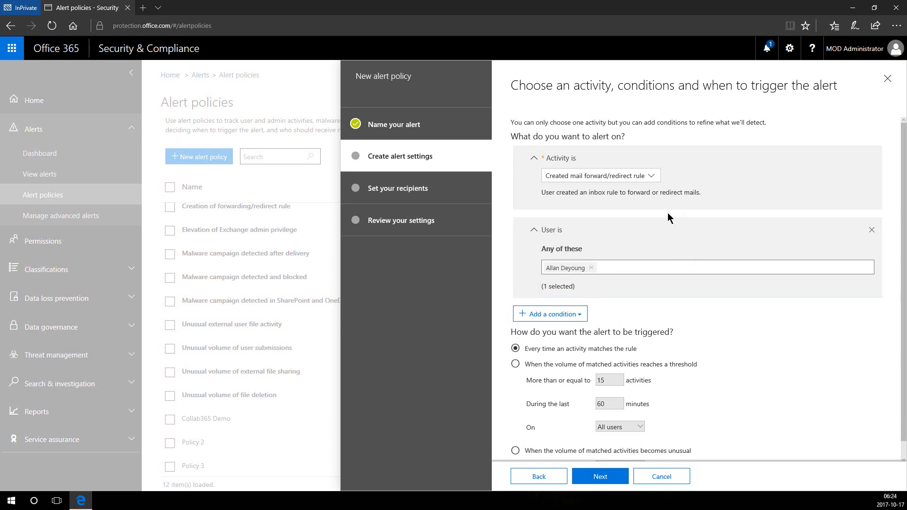
{"action": "scroll", "coordinate": [672, 315], "scroll_direction": "down", "scroll_amount": 1}
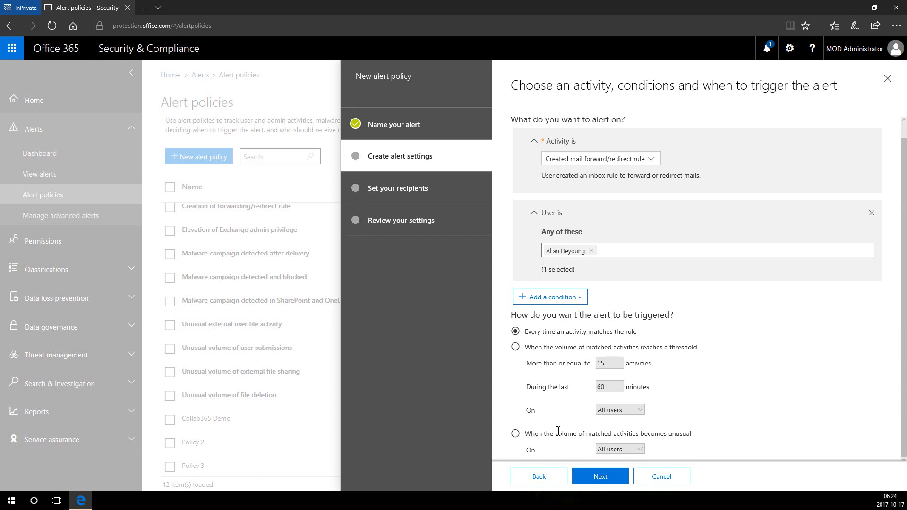
{"action": "left_click", "coordinate": [515, 434]}
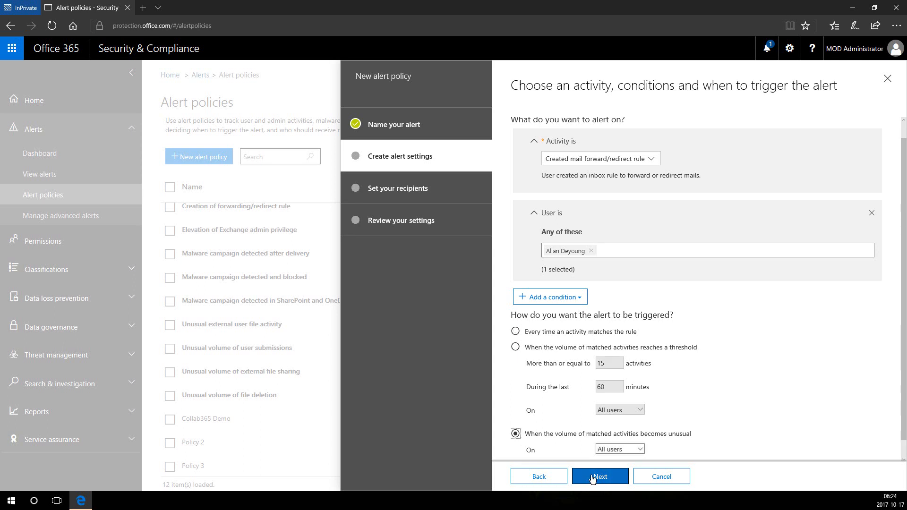
{"action": "left_click", "coordinate": [593, 478]}
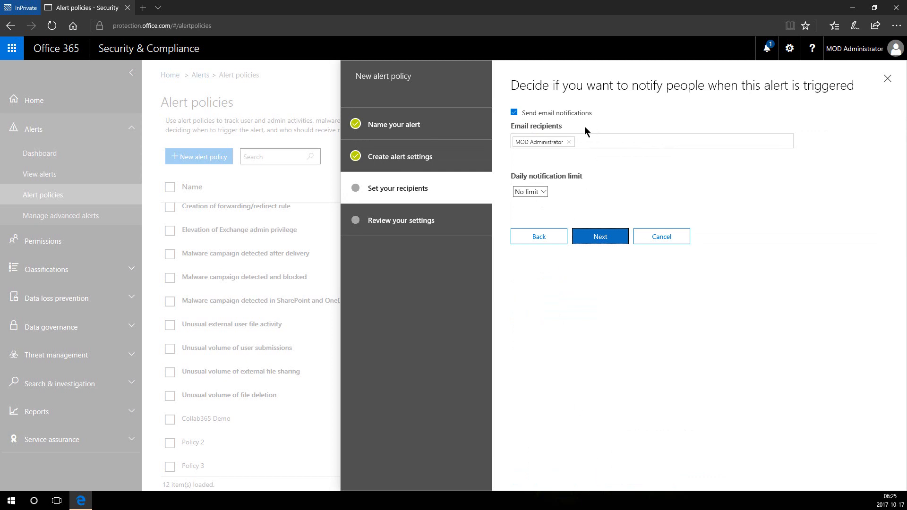
Keep No daily notification limit, finish policy 123 turned on, and close its details.
{"action": "left_click", "coordinate": [540, 191]}
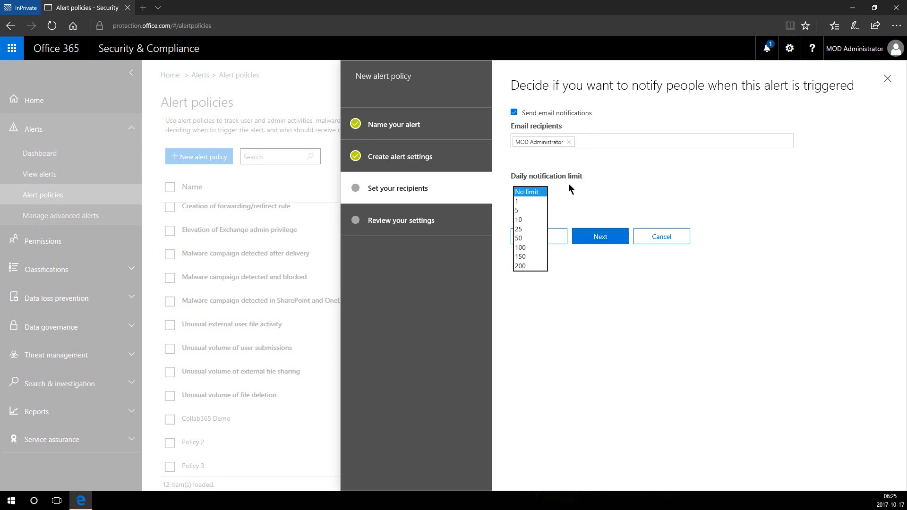
{"action": "left_click", "coordinate": [559, 179]}
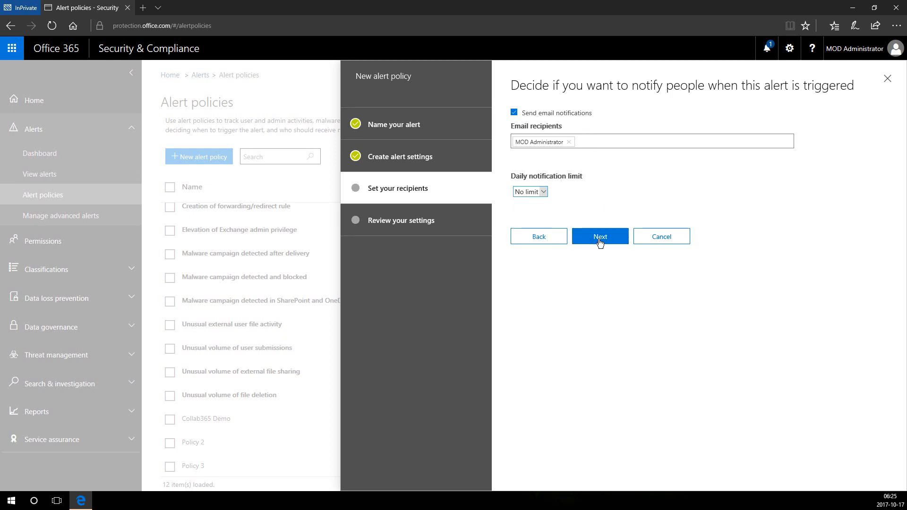
{"action": "left_click", "coordinate": [597, 243]}
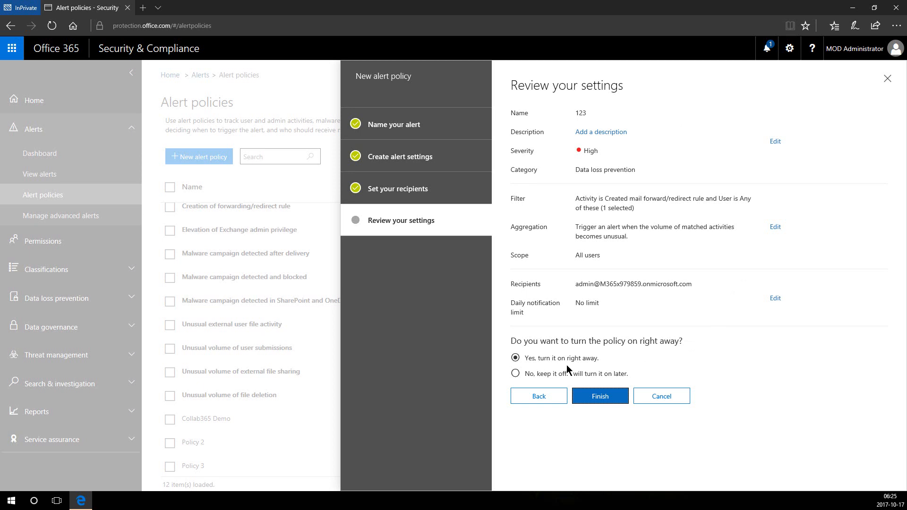
{"action": "left_click", "coordinate": [583, 398]}
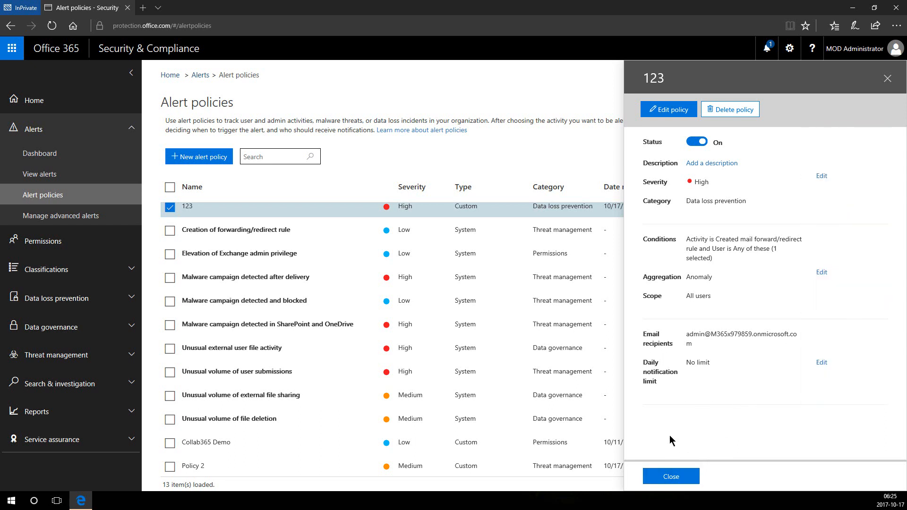
{"action": "left_click", "coordinate": [680, 476]}
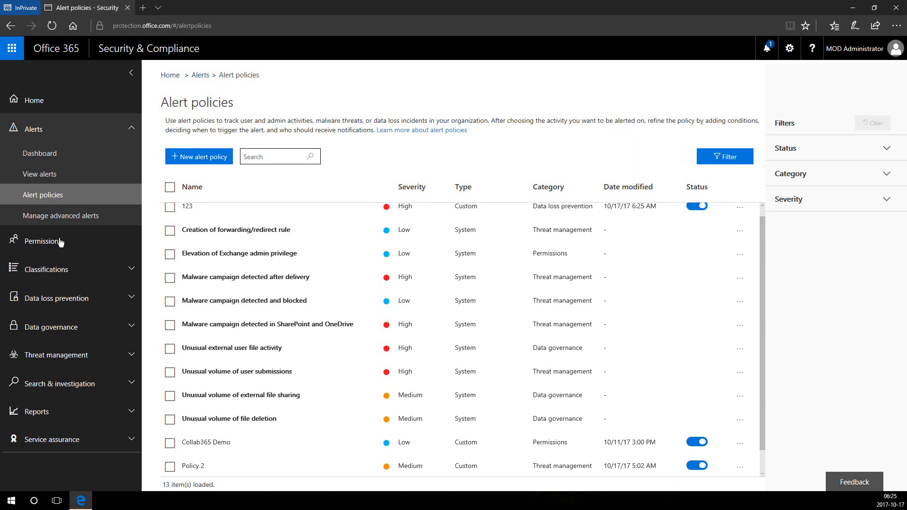
Visit Manage advanced alerts, then collapse Alerts and go to Permissions.
{"action": "left_click", "coordinate": [78, 218]}
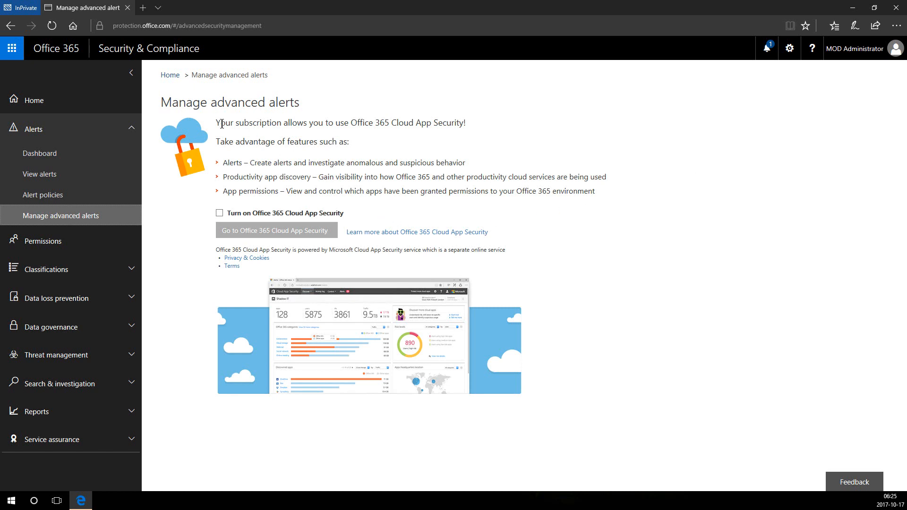
{"action": "left_click", "coordinate": [127, 130]}
{"action": "left_click", "coordinate": [97, 157]}
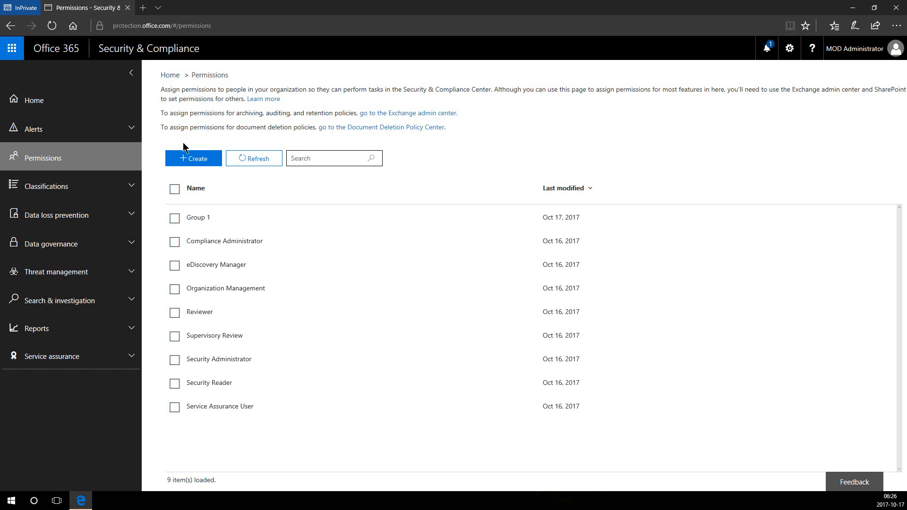
Open the Compliance Administrator role group's details panel.
{"action": "left_click", "coordinate": [250, 241]}
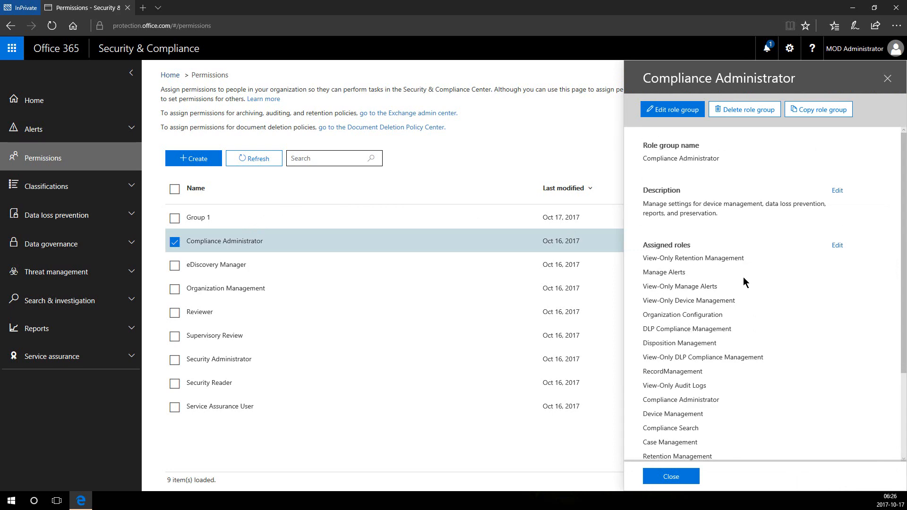
{"action": "scroll", "coordinate": [706, 369], "scroll_direction": "down", "scroll_amount": 2}
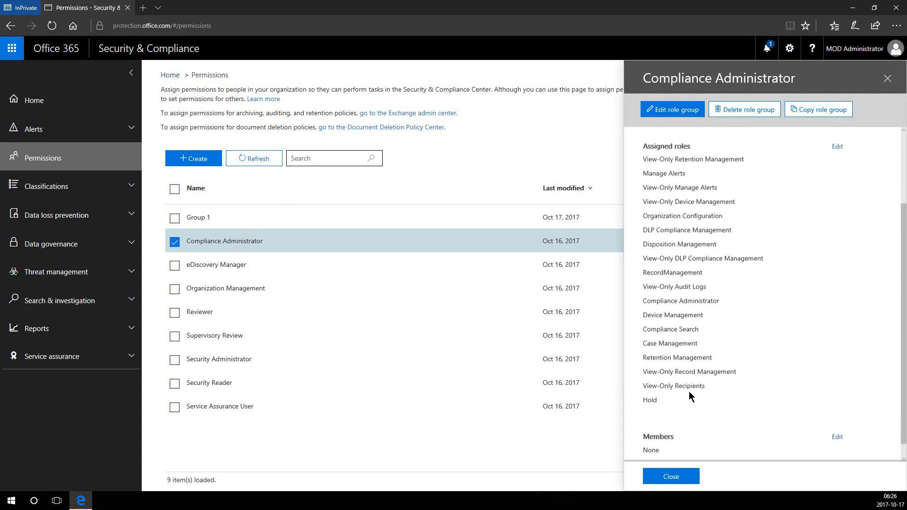
{"action": "scroll", "coordinate": [693, 355], "scroll_direction": "up", "scroll_amount": 2}
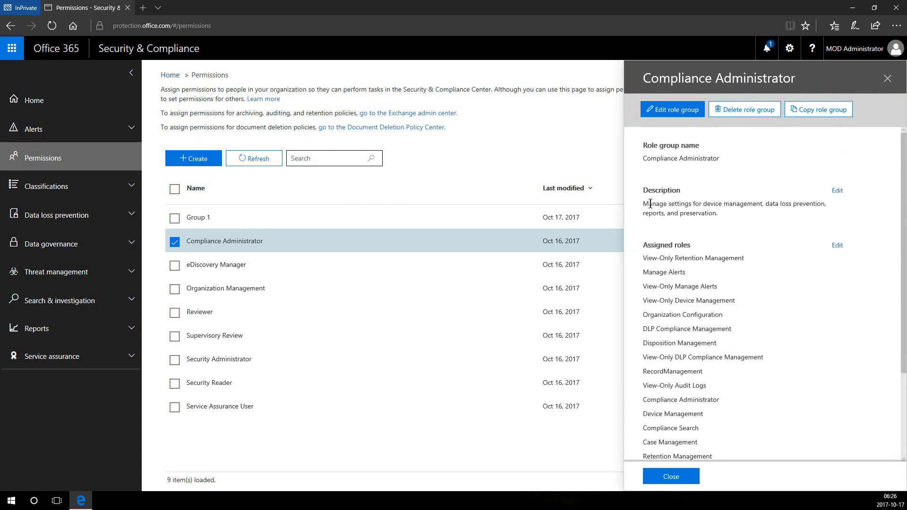
{"action": "left_click_drag", "start_coordinate": [644, 203], "coordinate": [709, 206]}
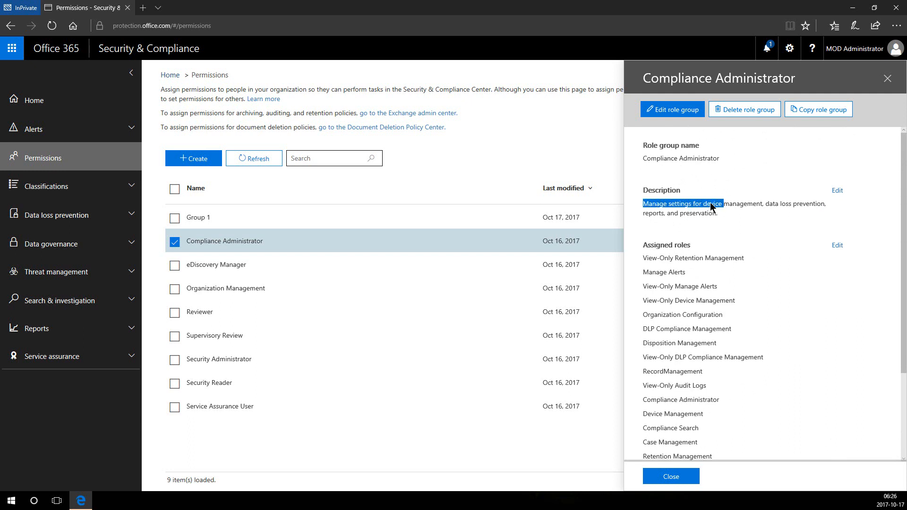
{"action": "left_click", "coordinate": [718, 216]}
{"action": "scroll", "coordinate": [728, 251], "scroll_direction": "down", "scroll_amount": 3}
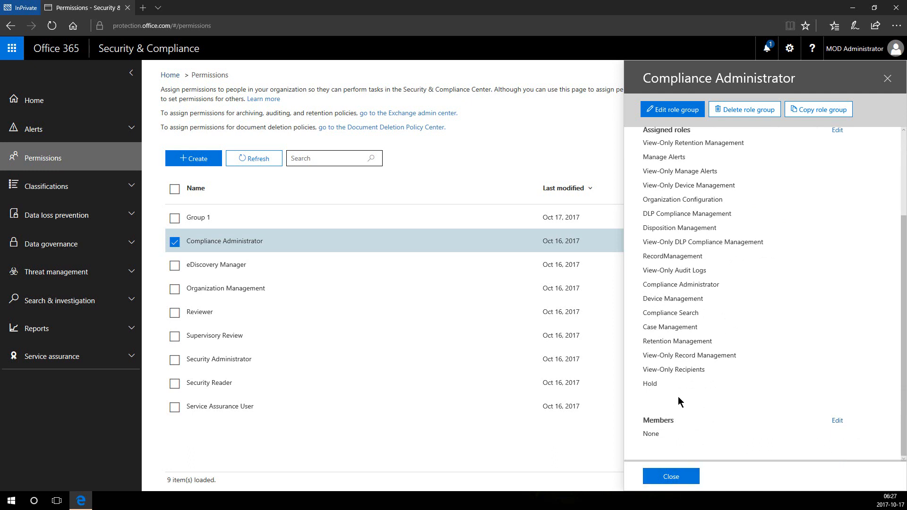
{"action": "scroll", "coordinate": [678, 397], "scroll_direction": "up", "scroll_amount": 2}
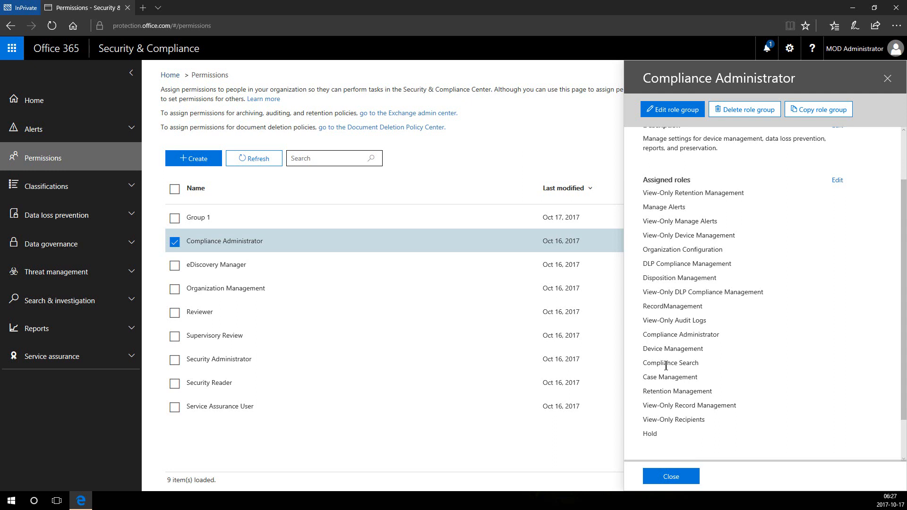
{"action": "scroll", "coordinate": [666, 365], "scroll_direction": "up", "scroll_amount": 2}
{"action": "scroll", "coordinate": [668, 369], "scroll_direction": "down", "scroll_amount": 2}
{"action": "scroll", "coordinate": [673, 373], "scroll_direction": "up", "scroll_amount": 2}
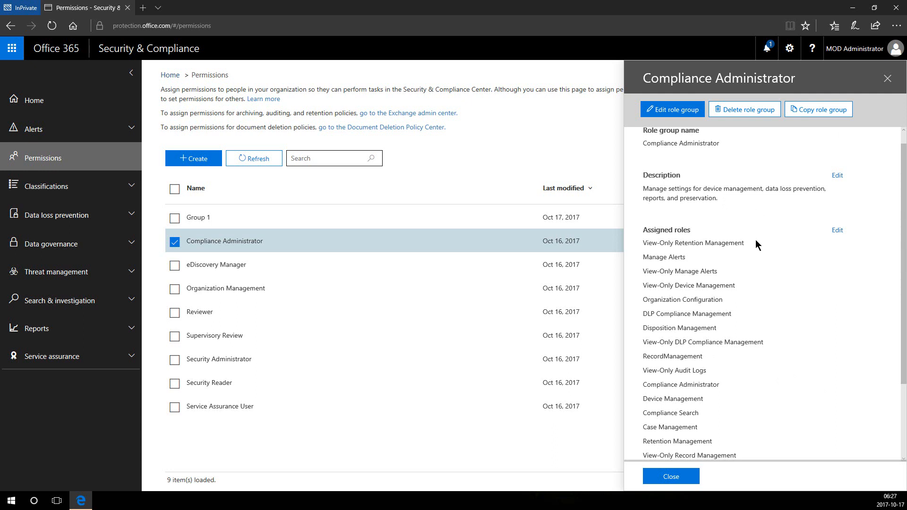
{"action": "scroll", "coordinate": [645, 217], "scroll_direction": "up", "scroll_amount": 1}
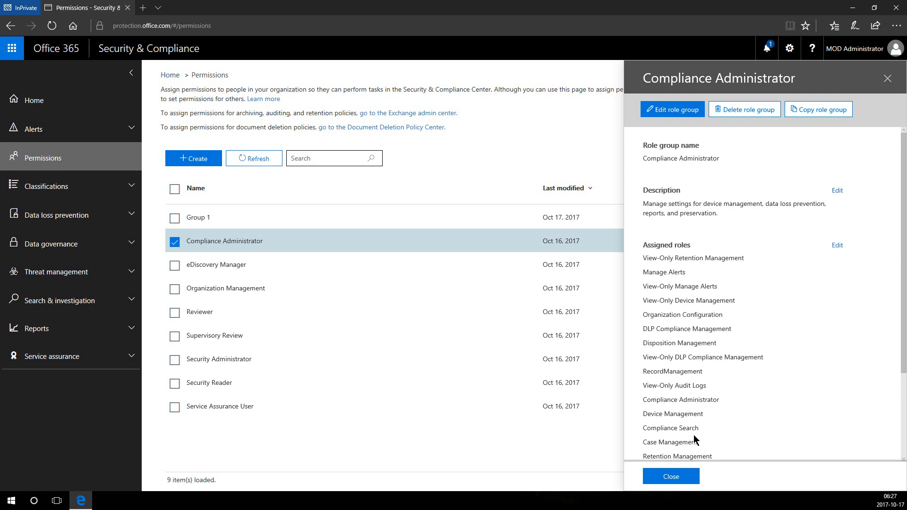
{"action": "left_click", "coordinate": [665, 479]}
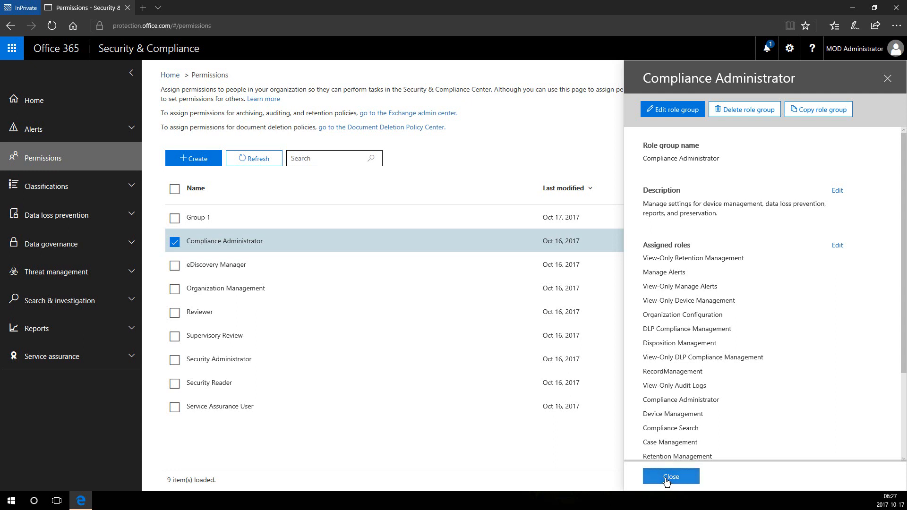
Expand Classifications, go to Labels, and begin creating a new label.
{"action": "left_click", "coordinate": [58, 184]}
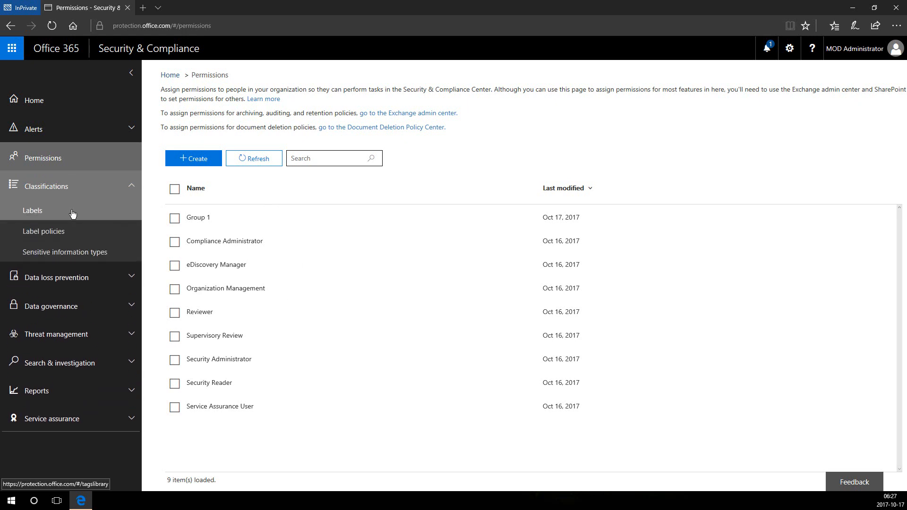
{"action": "left_click", "coordinate": [73, 214]}
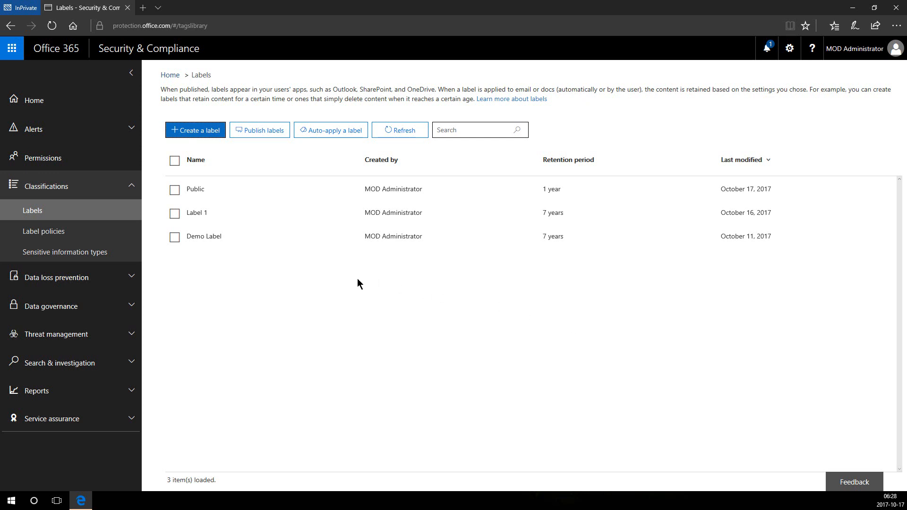
{"action": "left_click", "coordinate": [199, 137]}
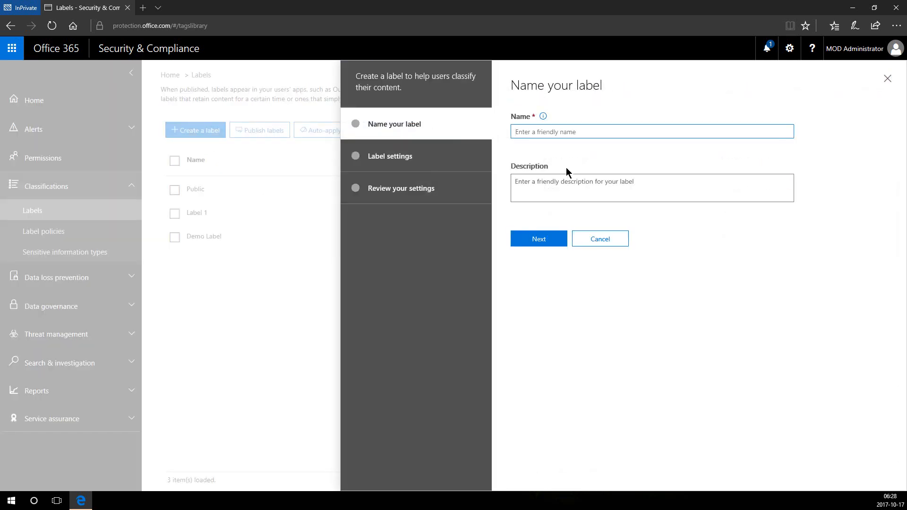
Name the new label lbl1 and continue to its settings.
{"action": "type", "text": "lbl1"}
{"action": "left_click", "coordinate": [555, 195]}
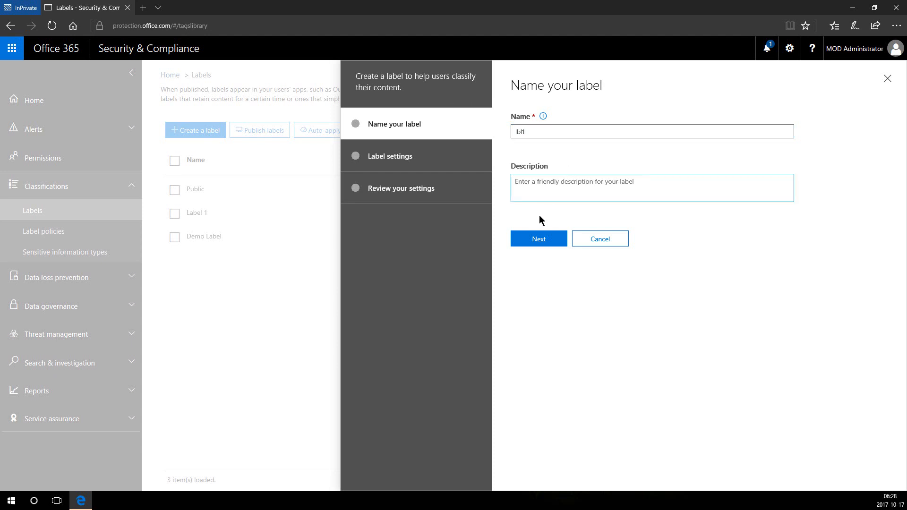
{"action": "left_click", "coordinate": [538, 240]}
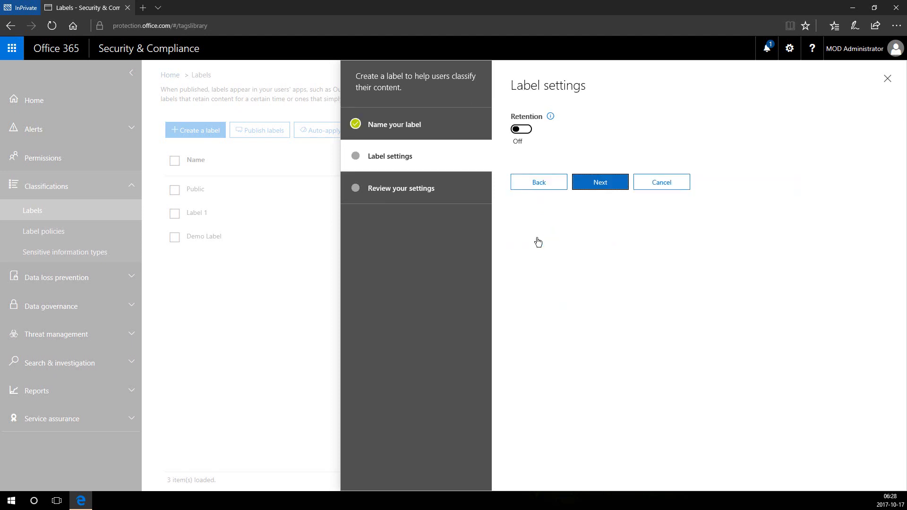
Turn on retention to delete content older than 1 year based on creation date, then create the label.
{"action": "left_click", "coordinate": [522, 129]}
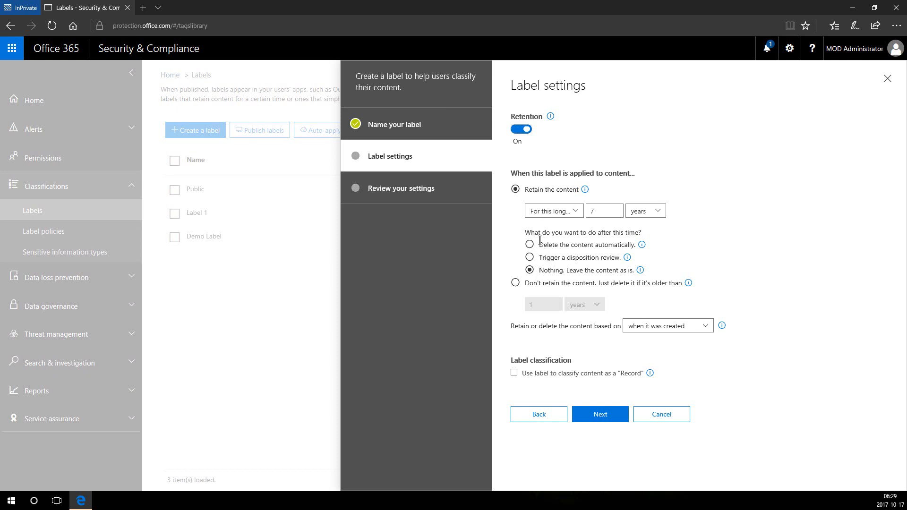
{"action": "left_click", "coordinate": [515, 283]}
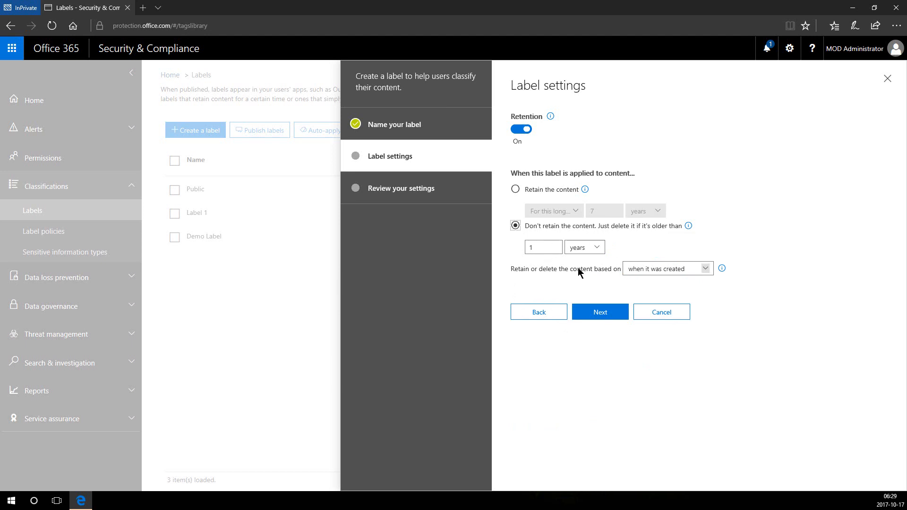
{"action": "left_click", "coordinate": [646, 272]}
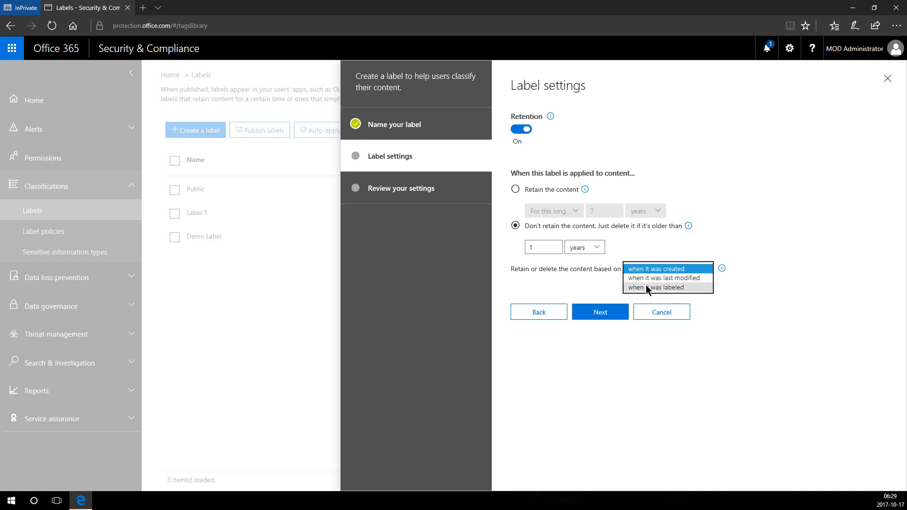
{"action": "left_click", "coordinate": [598, 304]}
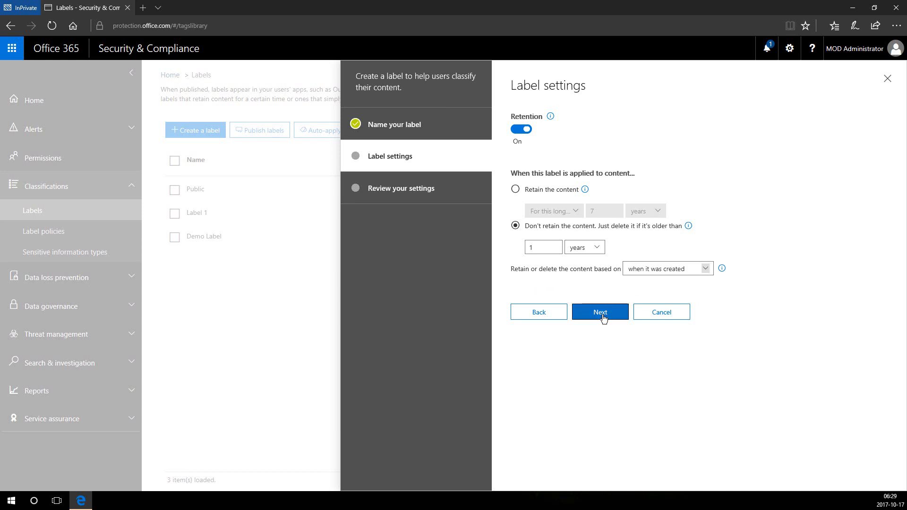
{"action": "left_click", "coordinate": [603, 317]}
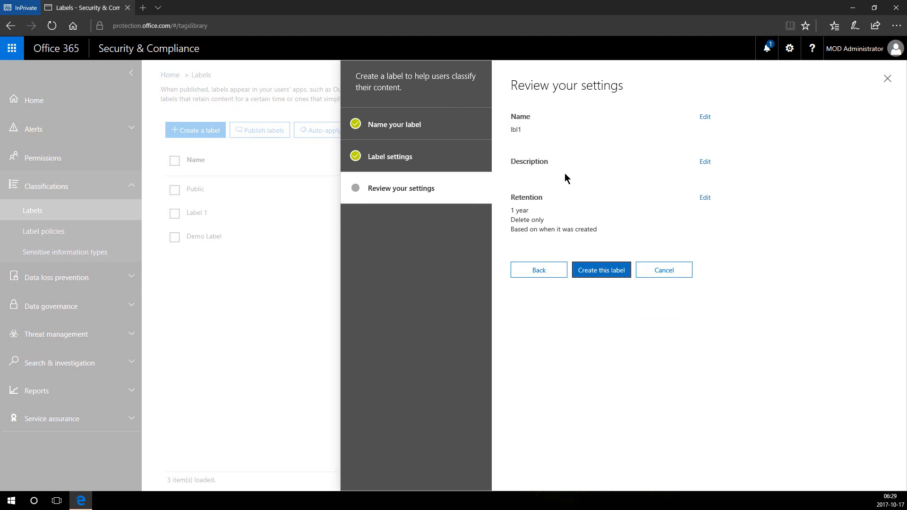
{"action": "left_click", "coordinate": [601, 271]}
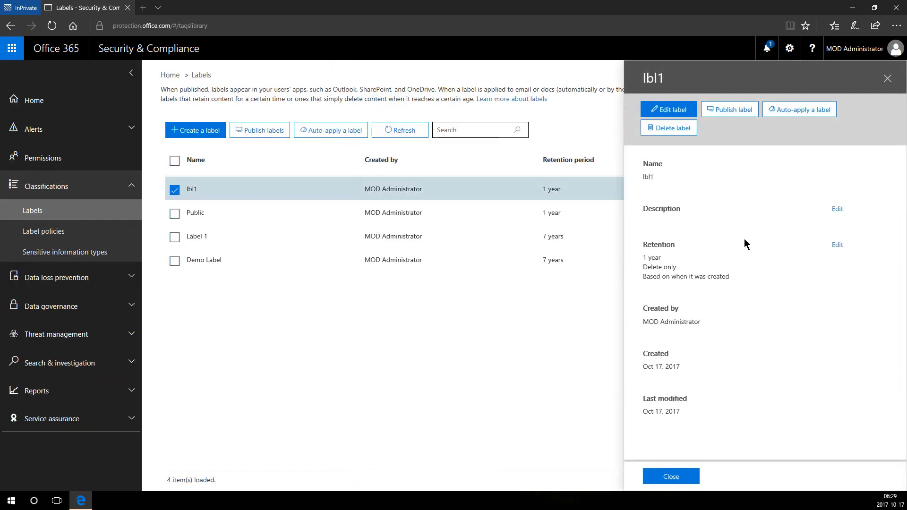
Close the lbl1 details pane and go to the Label policies page.
{"action": "left_click", "coordinate": [670, 481]}
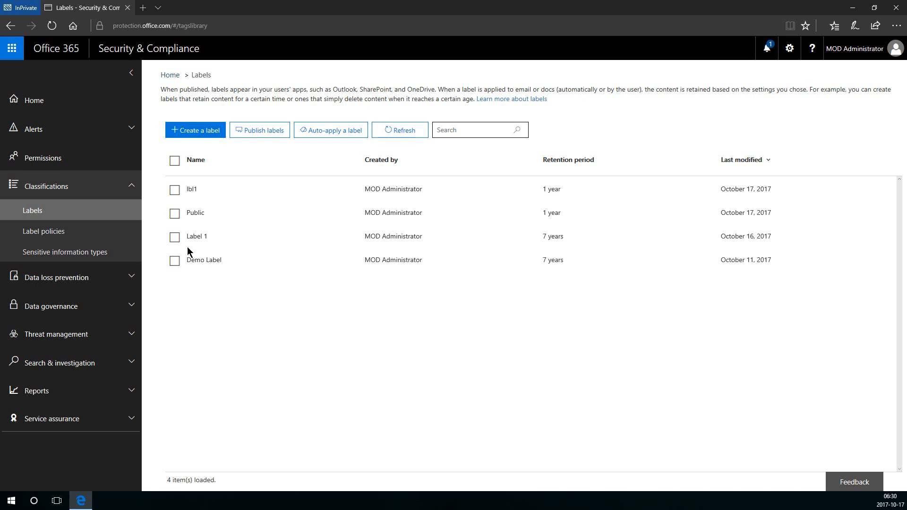
{"action": "left_click", "coordinate": [108, 240]}
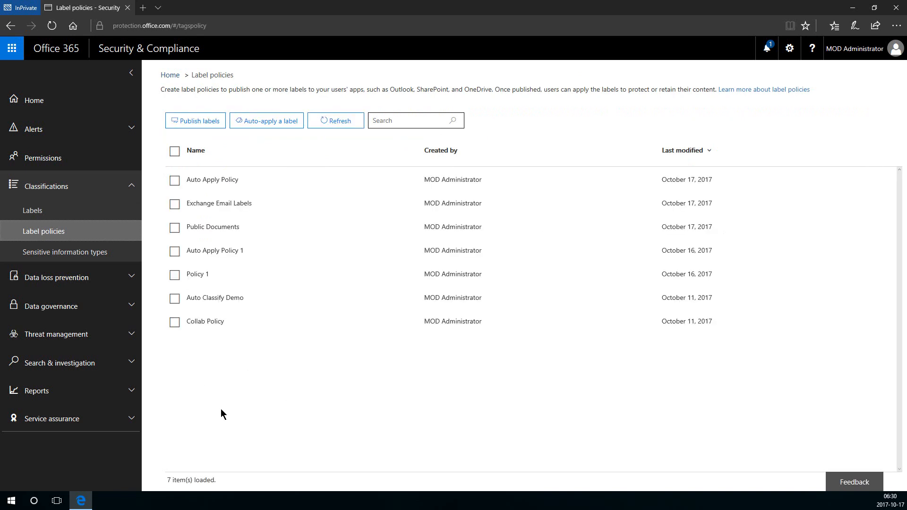
Start publishing labels with lbl1 selected, and opt to choose specific locations.
{"action": "left_click", "coordinate": [194, 124]}
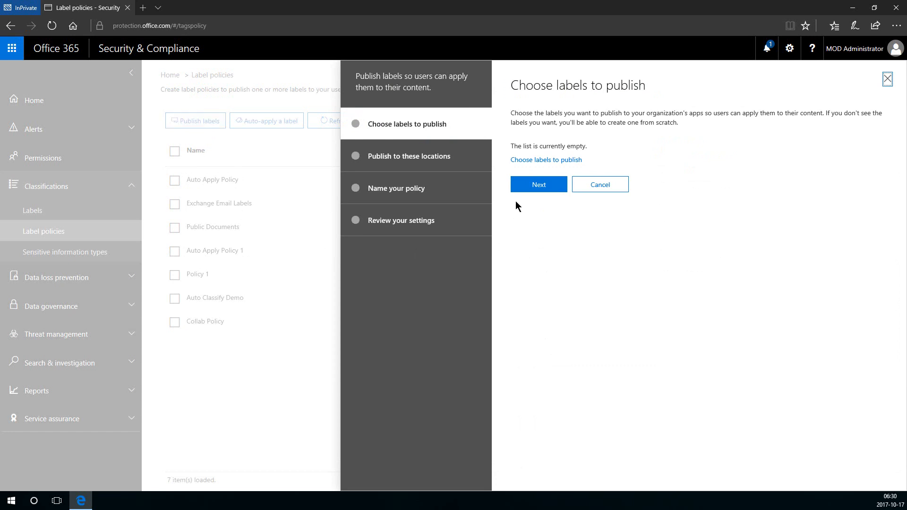
{"action": "left_click", "coordinate": [522, 160]}
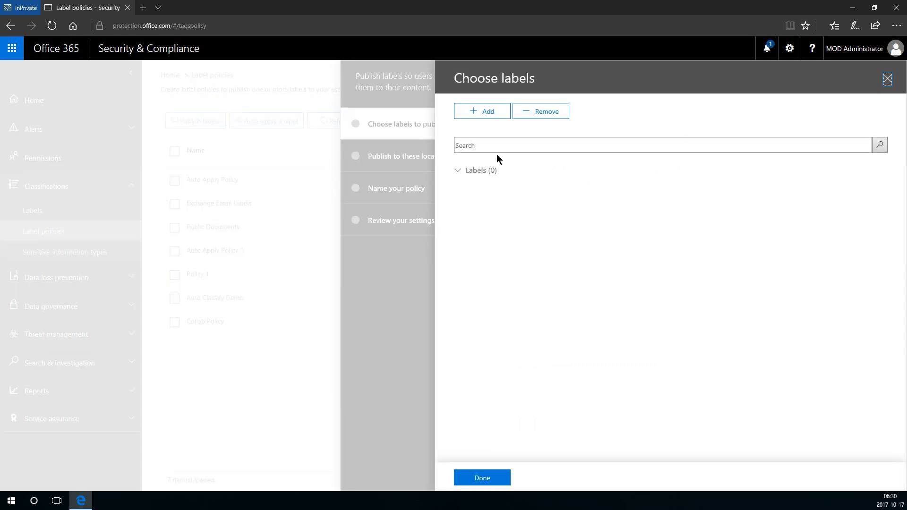
{"action": "left_click", "coordinate": [481, 114]}
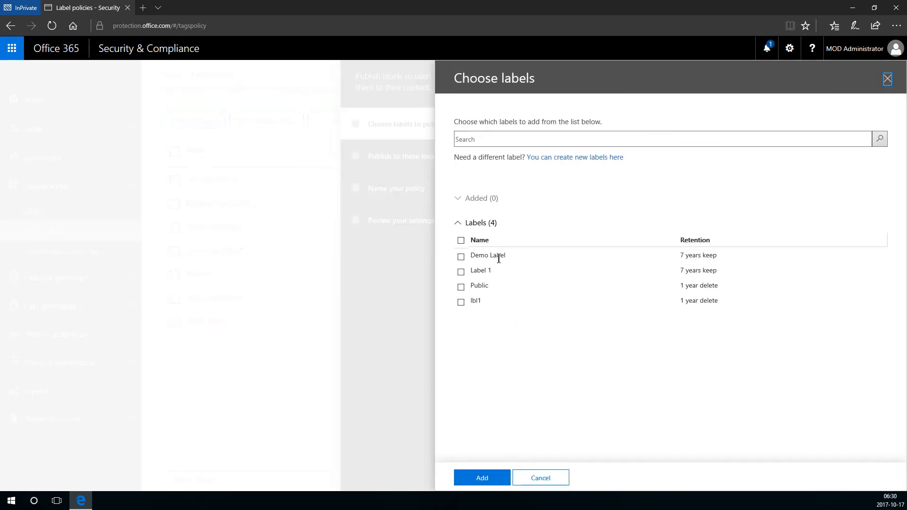
{"action": "left_click", "coordinate": [461, 302]}
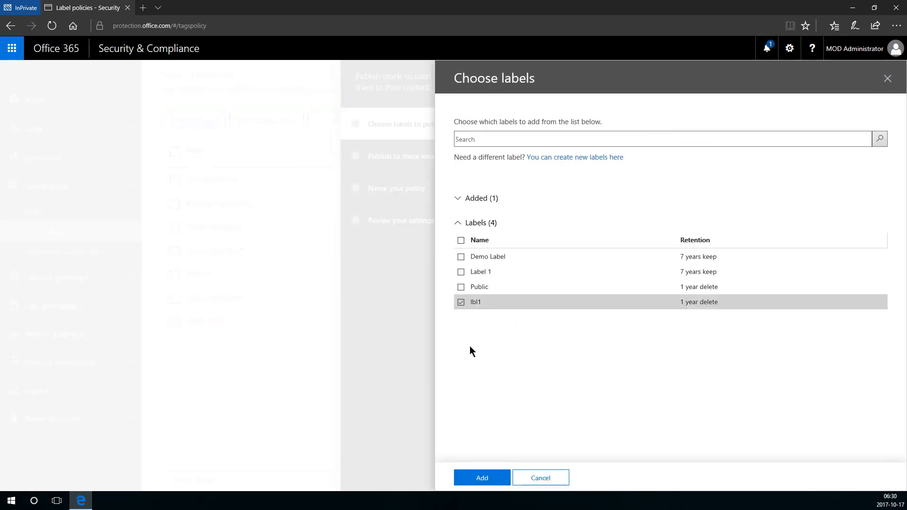
{"action": "left_click", "coordinate": [464, 477]}
{"action": "left_click", "coordinate": [464, 478]}
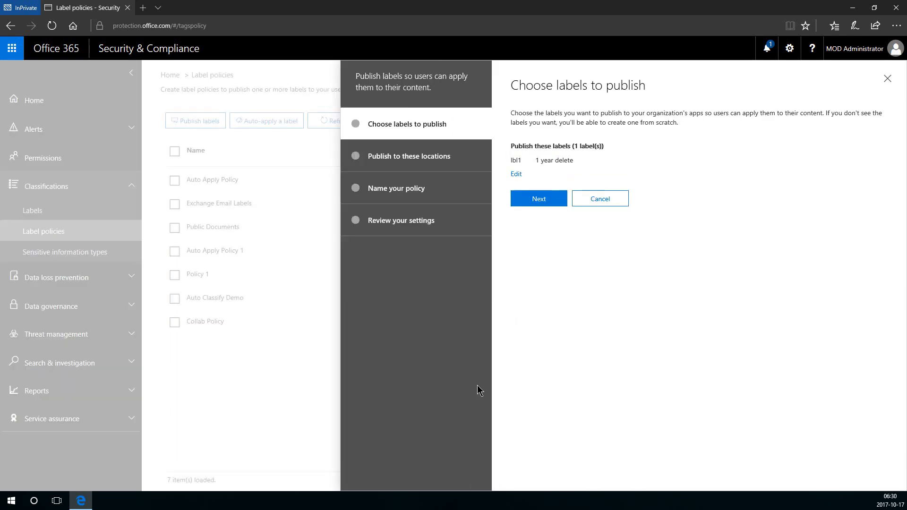
{"action": "left_click", "coordinate": [543, 202]}
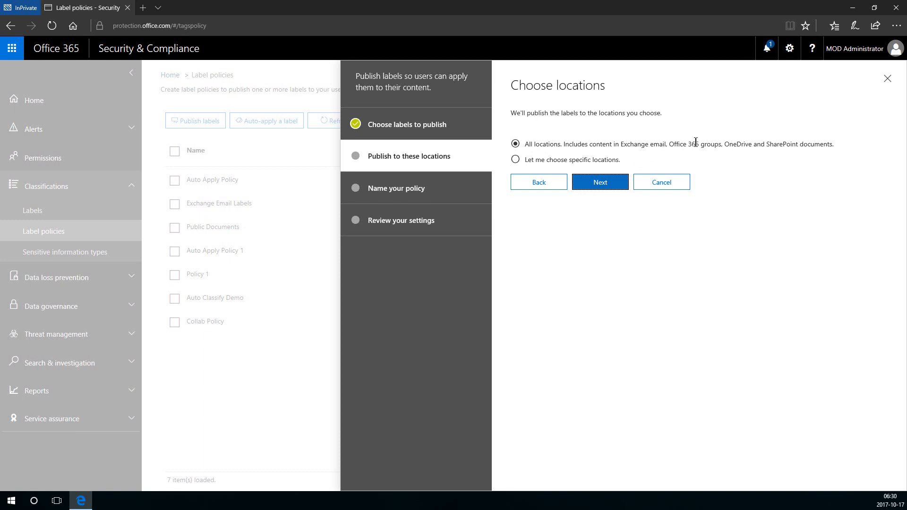
{"action": "left_click", "coordinate": [516, 160]}
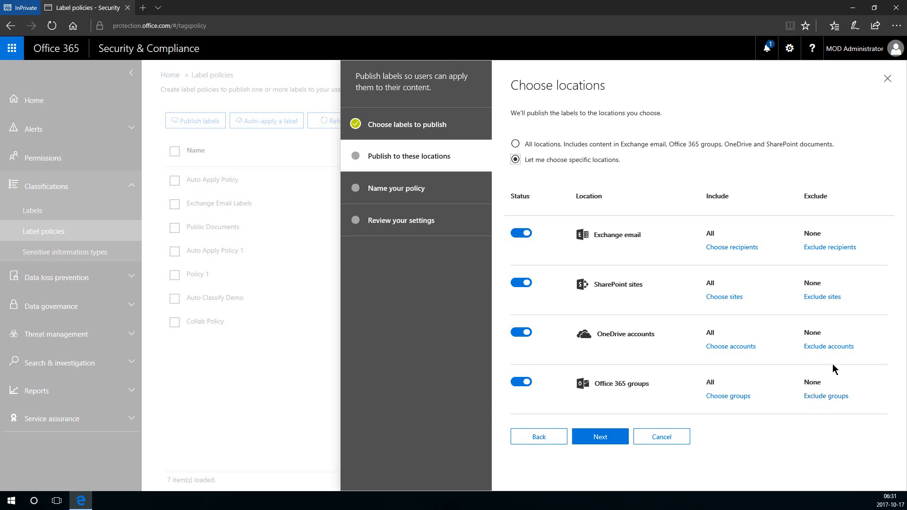
Keep Exchange email, SharePoint sites, OneDrive accounts and Office 365 groups enabled and continue.
{"action": "left_click", "coordinate": [594, 447]}
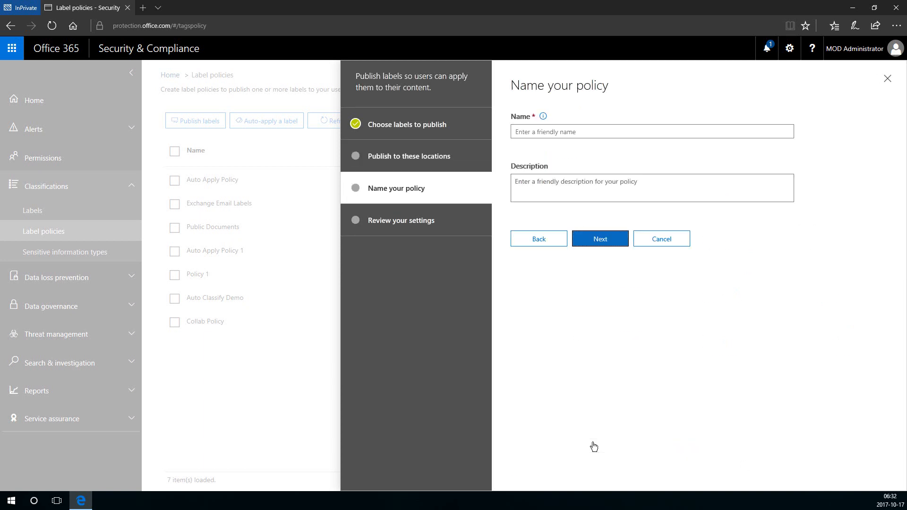
Name the label policy plcy1, review it, and publish lbl1 under it.
{"action": "left_click", "coordinate": [552, 131]}
{"action": "type", "text": "pl"}
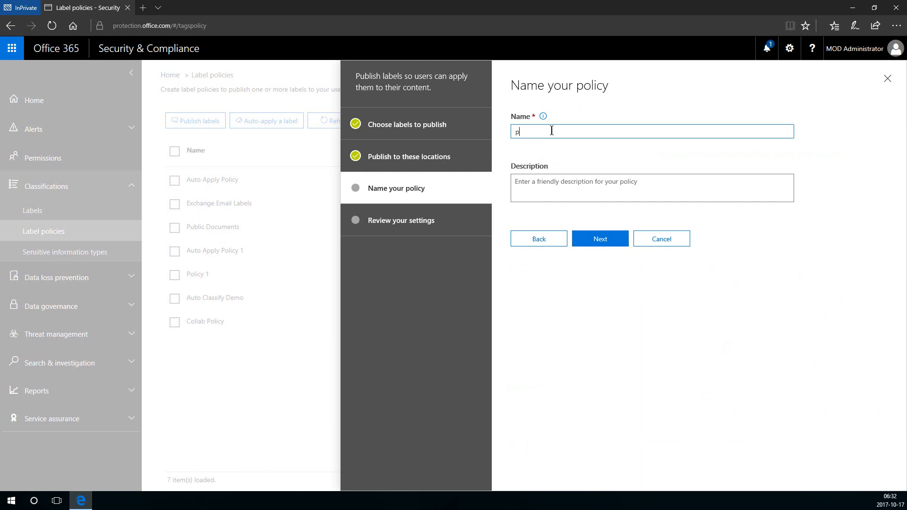
{"action": "type", "text": "y"}
{"action": "key", "text": "BackSpace"}
{"action": "type", "text": "cy1"}
{"action": "left_click", "coordinate": [592, 239]}
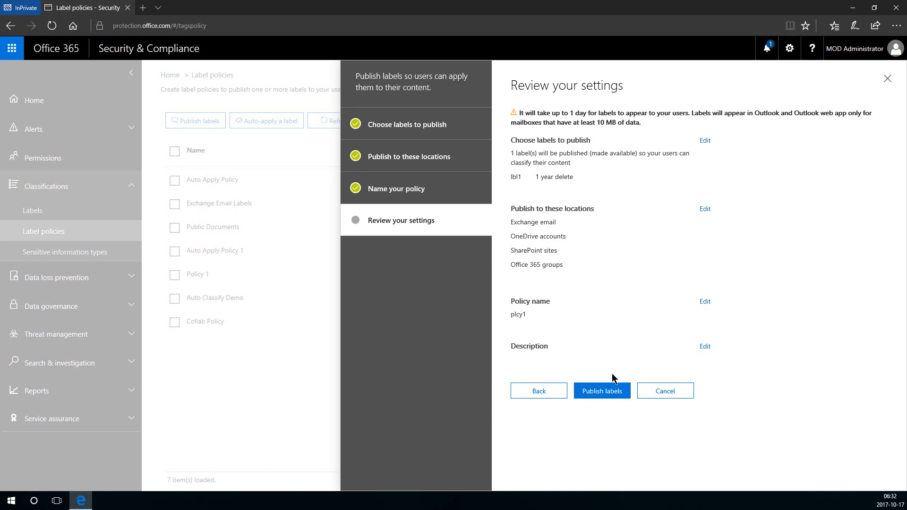
{"action": "left_click", "coordinate": [616, 393]}
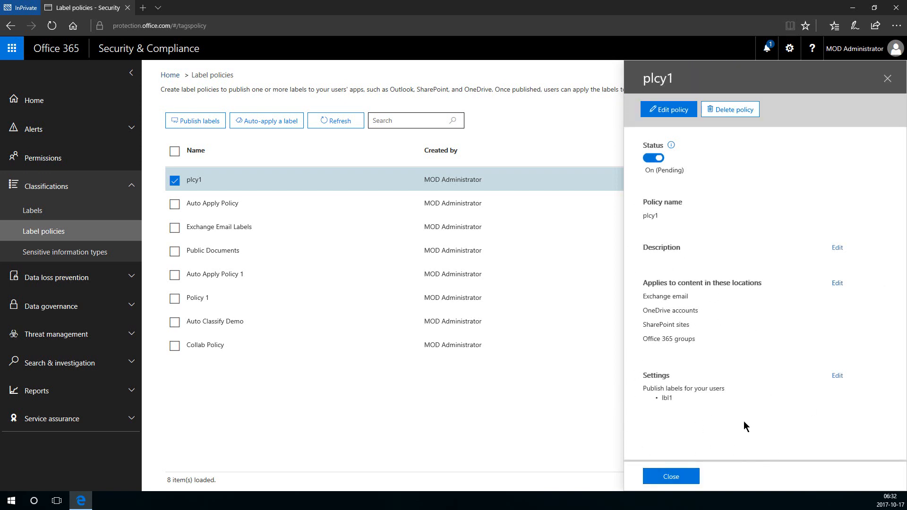
Close the plcy1 details and begin a new auto-apply label policy.
{"action": "left_click", "coordinate": [689, 479]}
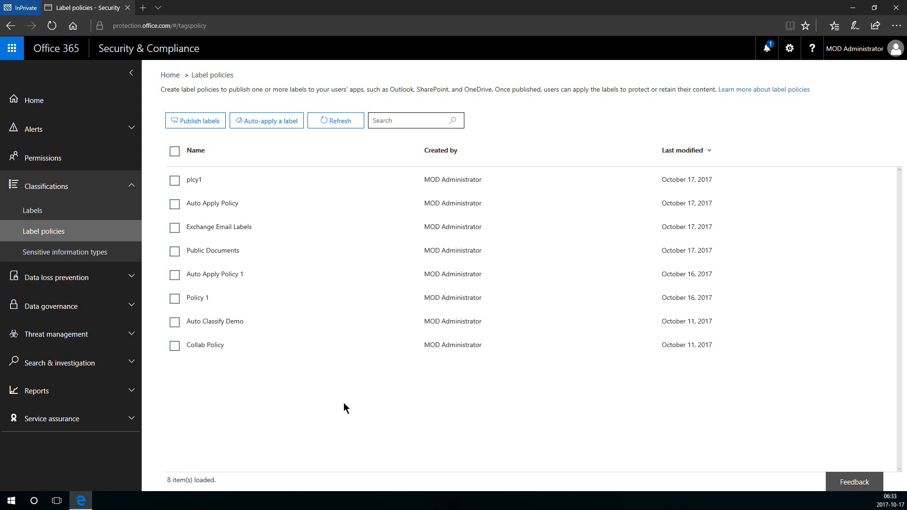
{"action": "left_click", "coordinate": [256, 120]}
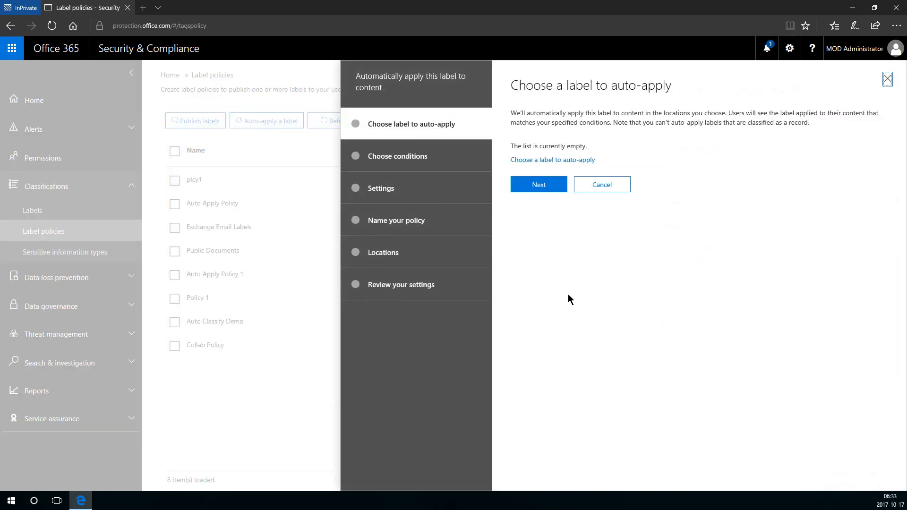
Pick lbl1 as the label to auto-apply and continue to the content type.
{"action": "left_click", "coordinate": [547, 161]}
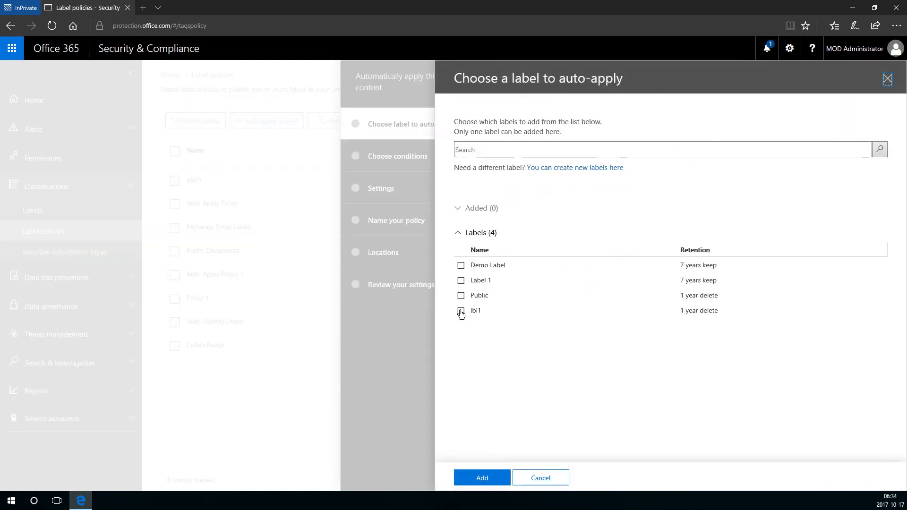
{"action": "left_click", "coordinate": [461, 310]}
{"action": "left_click", "coordinate": [483, 477]}
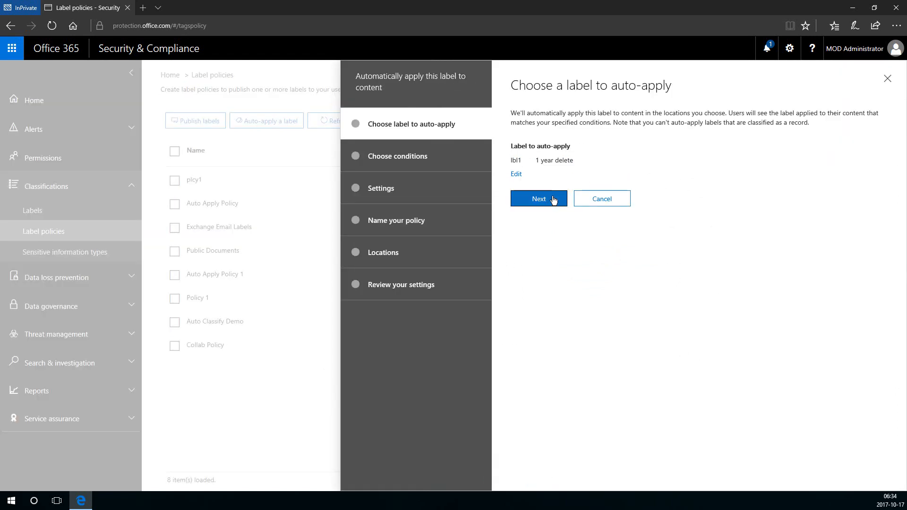
{"action": "left_click", "coordinate": [539, 199]}
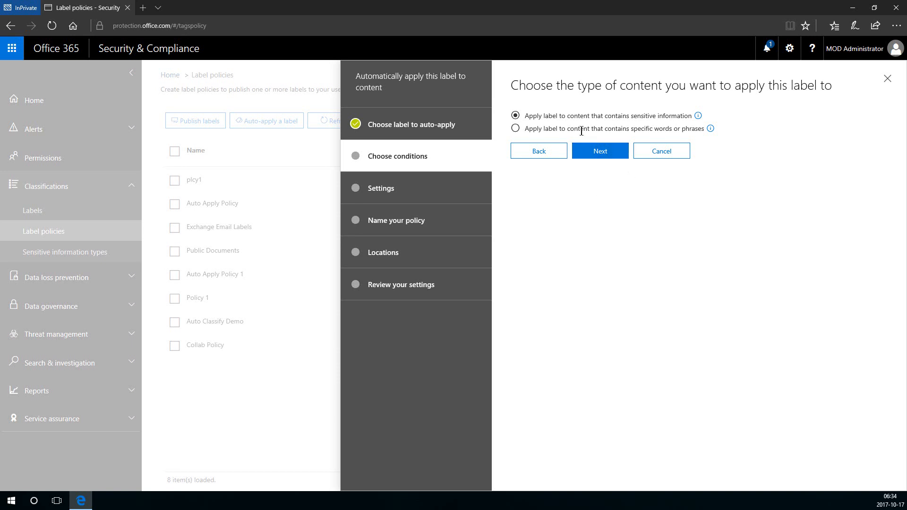
{"action": "left_click", "coordinate": [556, 125]}
{"action": "left_click", "coordinate": [515, 117]}
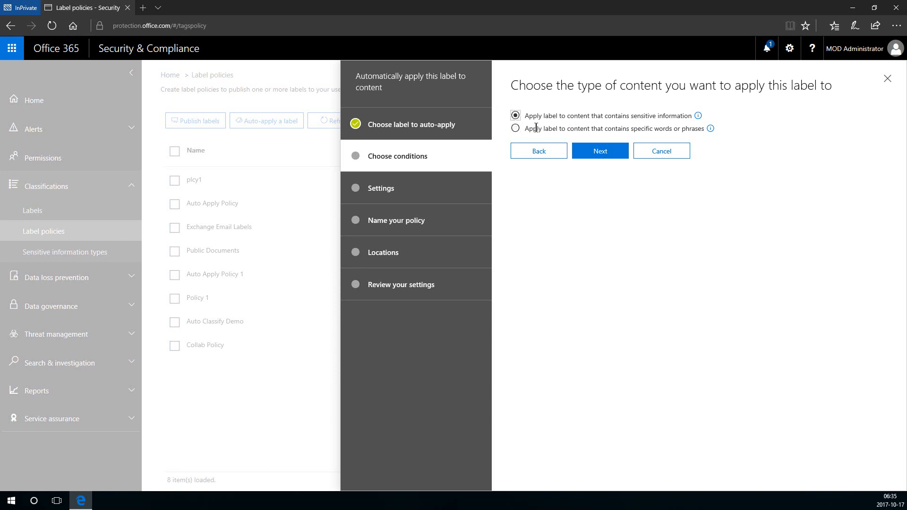
{"action": "left_click", "coordinate": [603, 151]}
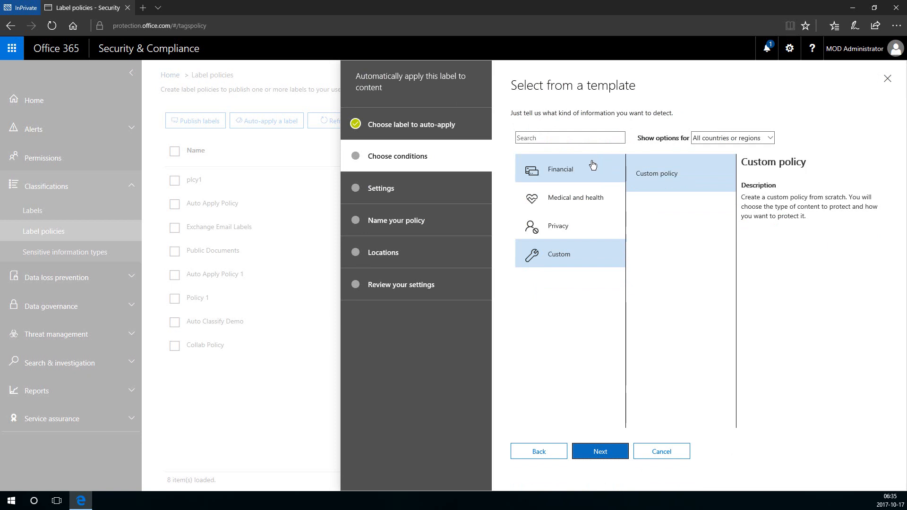
{"action": "left_click", "coordinate": [593, 164]}
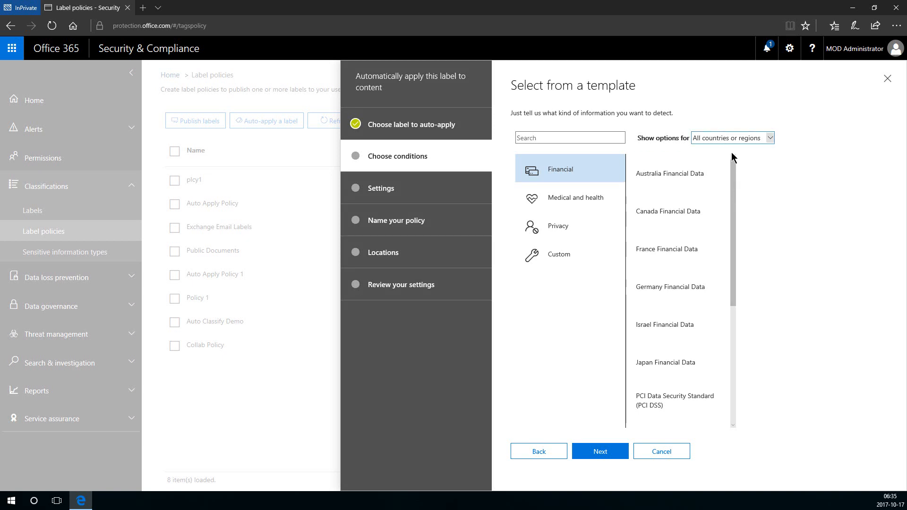
{"action": "left_click", "coordinate": [723, 137]}
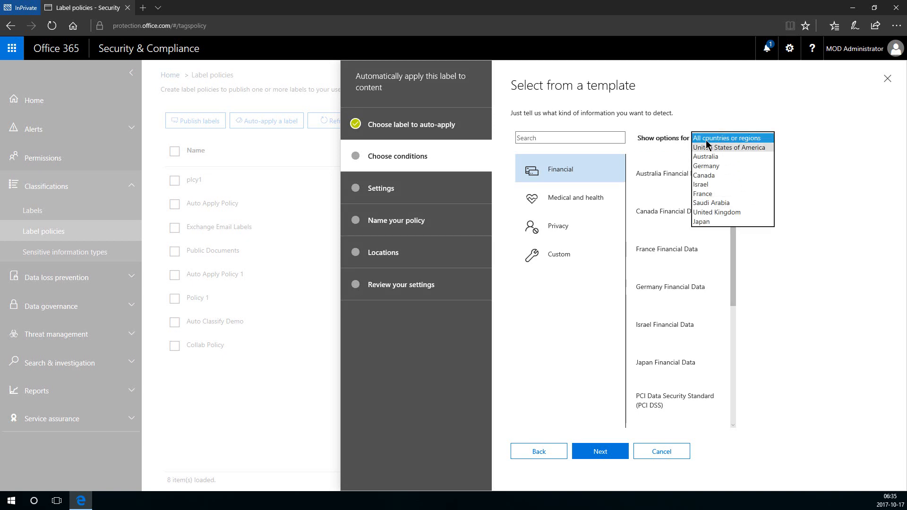
{"action": "left_click", "coordinate": [693, 121]}
{"action": "scroll", "coordinate": [680, 184], "scroll_direction": "down", "scroll_amount": 4}
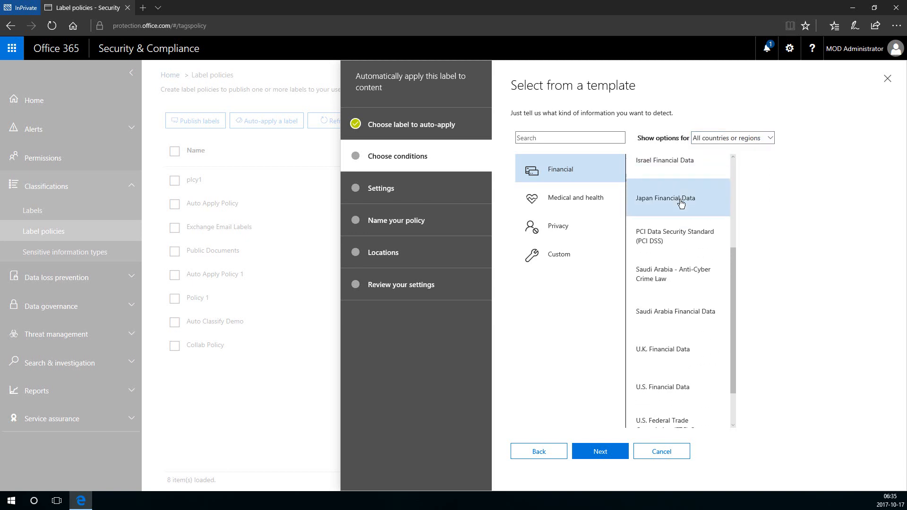
{"action": "scroll", "coordinate": [681, 201], "scroll_direction": "up", "scroll_amount": 4}
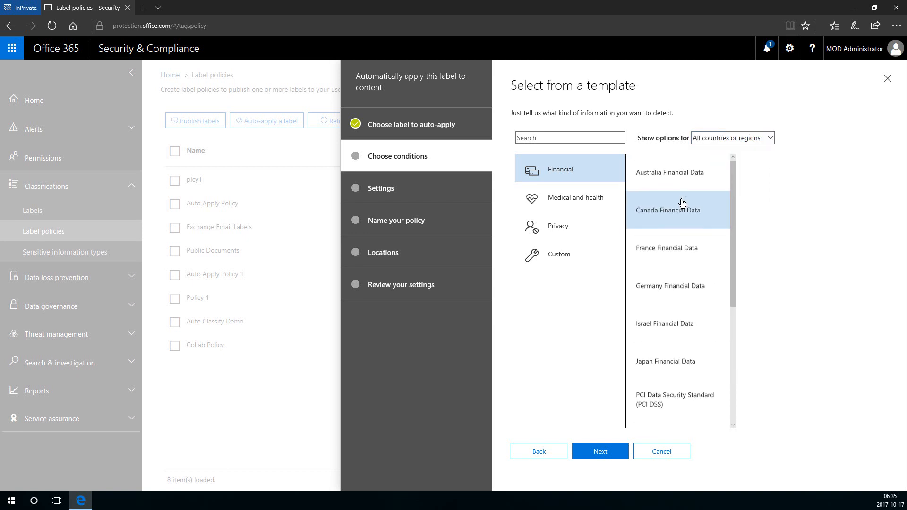
{"action": "left_click", "coordinate": [596, 192]}
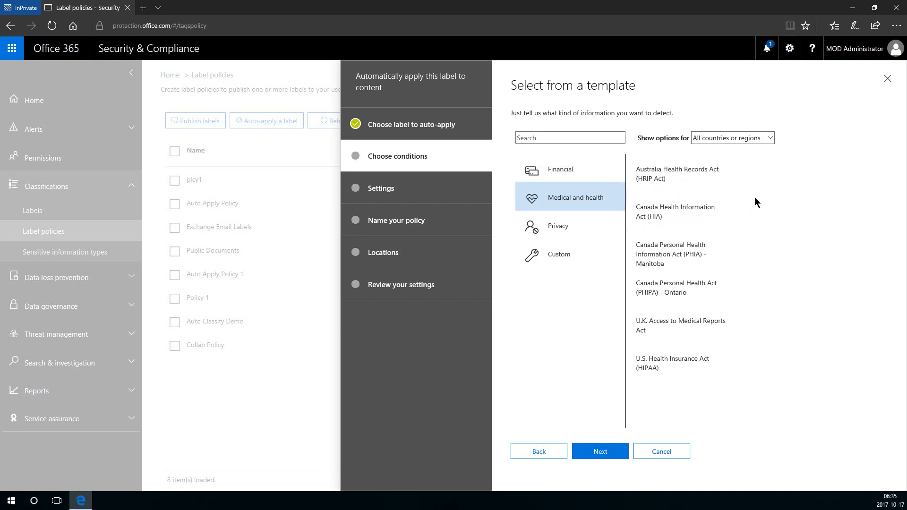
{"action": "left_click", "coordinate": [706, 137]}
{"action": "left_click", "coordinate": [707, 138]}
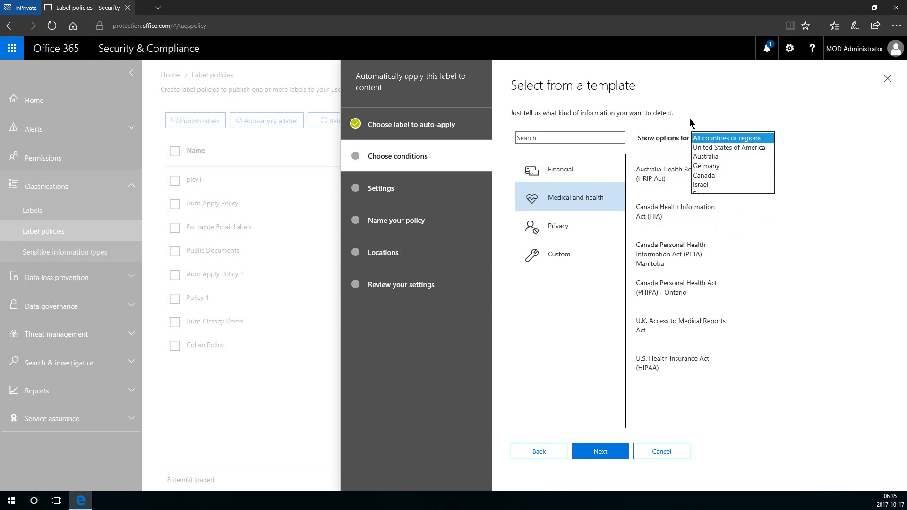
{"action": "left_click", "coordinate": [576, 229]}
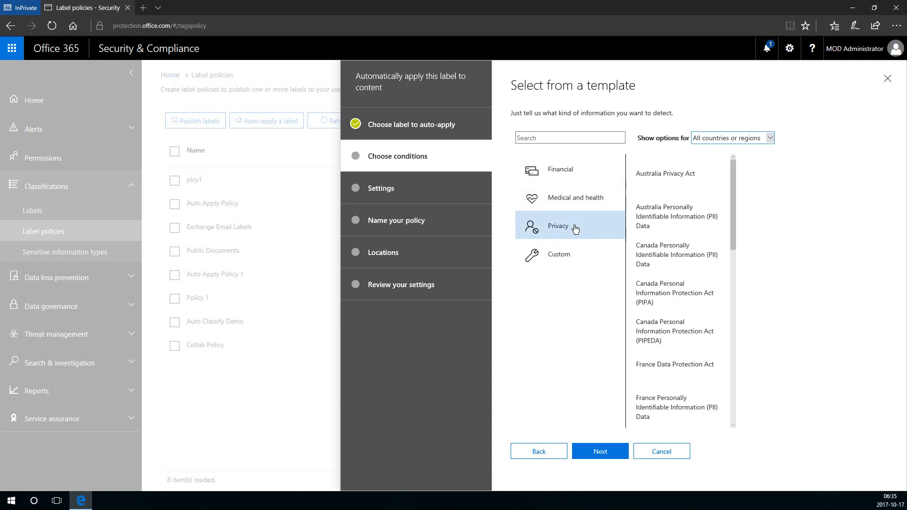
{"action": "left_click", "coordinate": [723, 137]}
{"action": "left_click", "coordinate": [722, 137]}
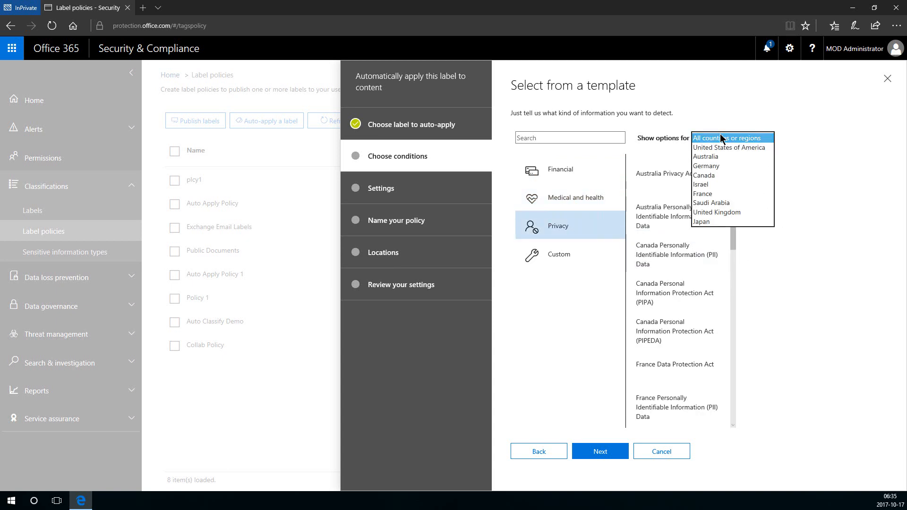
{"action": "left_click", "coordinate": [681, 104]}
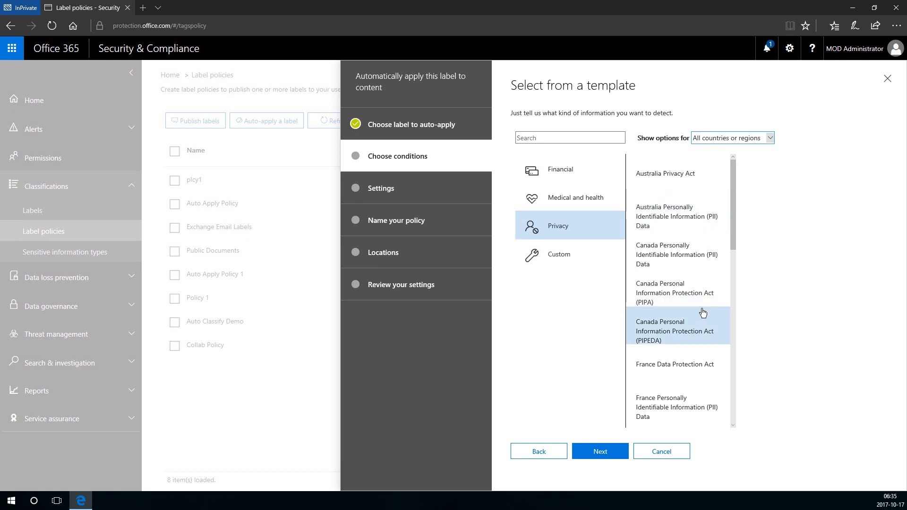
{"action": "scroll", "coordinate": [703, 310], "scroll_direction": "down", "scroll_amount": 5}
{"action": "scroll", "coordinate": [699, 310], "scroll_direction": "up", "scroll_amount": 5}
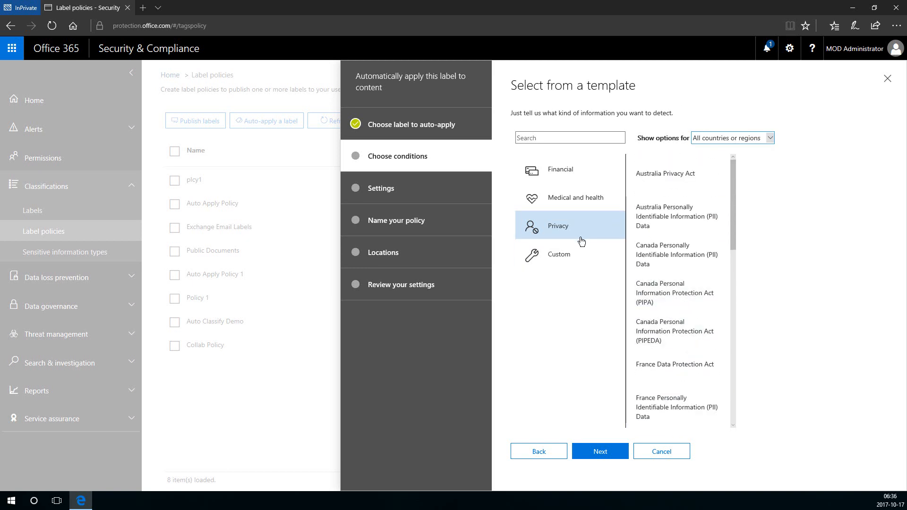
{"action": "left_click", "coordinate": [570, 255]}
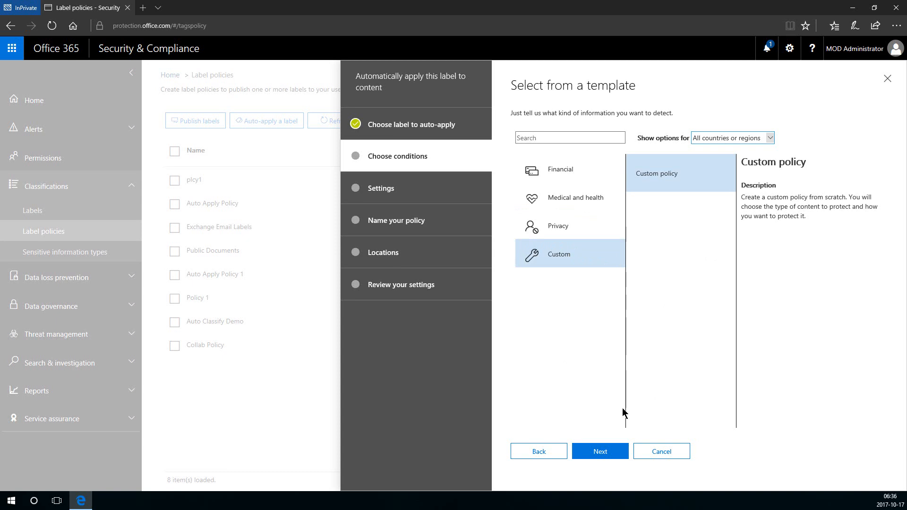
{"action": "left_click", "coordinate": [544, 448]}
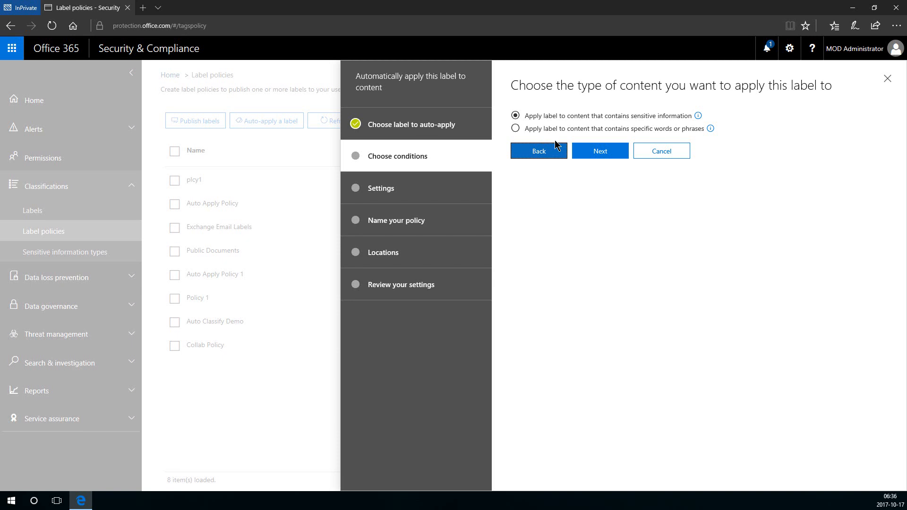
Use the specific words or phrases condition with the keyword query 'Company Finance'.
{"action": "left_click", "coordinate": [515, 129]}
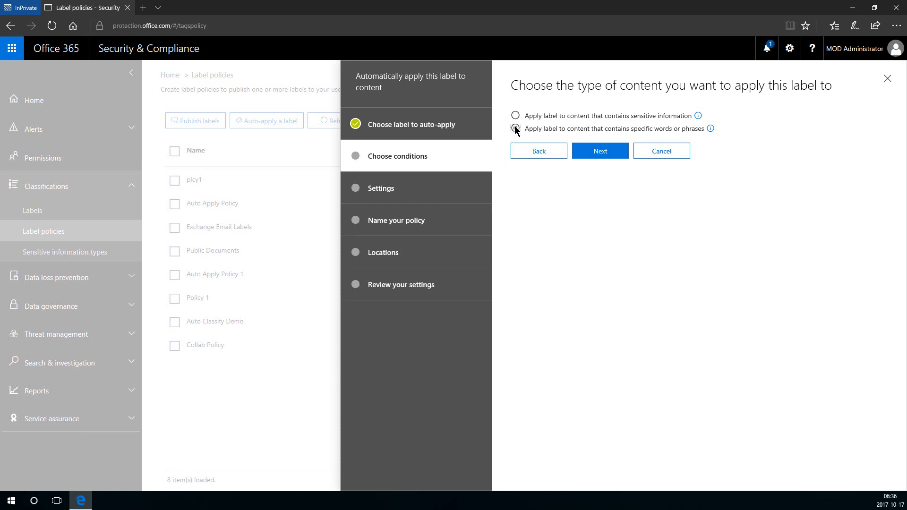
{"action": "left_click", "coordinate": [615, 158]}
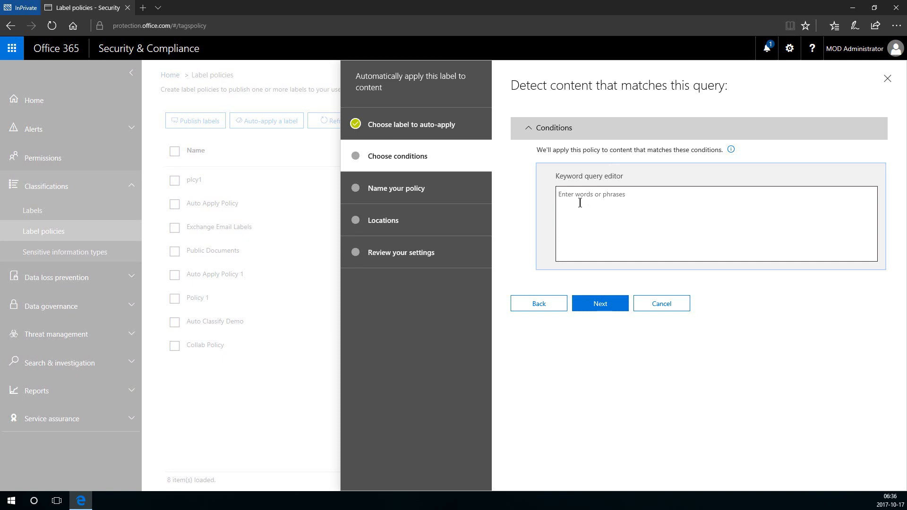
{"action": "type", "text": "Company Finance"}
Name the auto-apply policy aaplcy1 and continue to the locations step.
{"action": "left_click", "coordinate": [599, 303]}
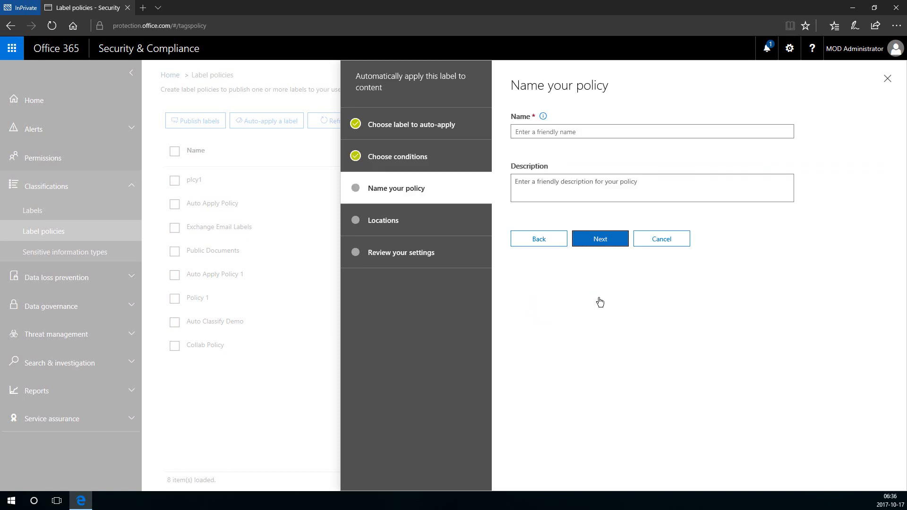
{"action": "left_click", "coordinate": [564, 132]}
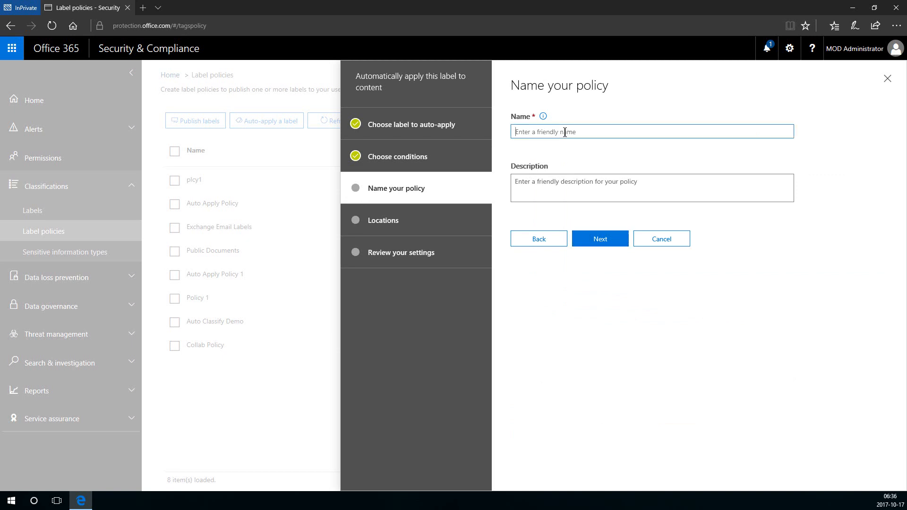
{"action": "type", "text": "aaplcy1"}
{"action": "left_click", "coordinate": [595, 239]}
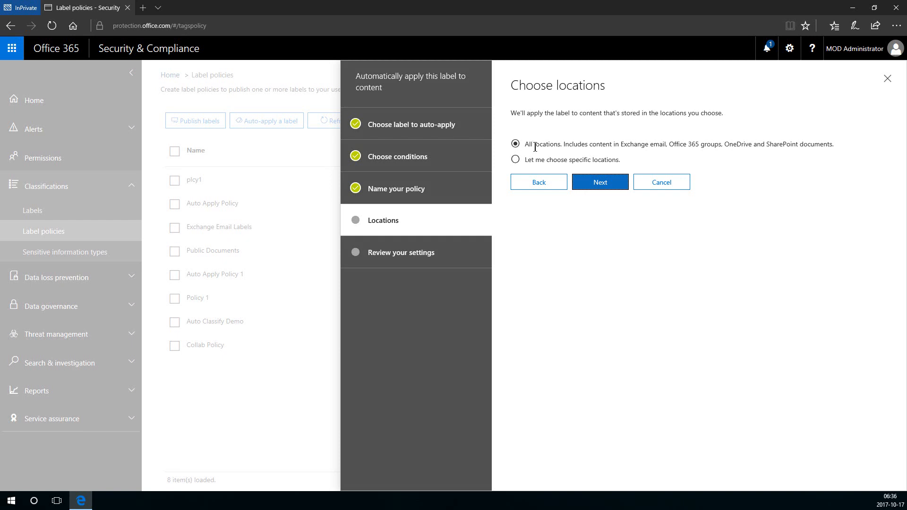
Turn off Exchange, SharePoint and Office 365 groups, leaving OneDrive only, then create aaplcy1.
{"action": "left_click", "coordinate": [523, 161]}
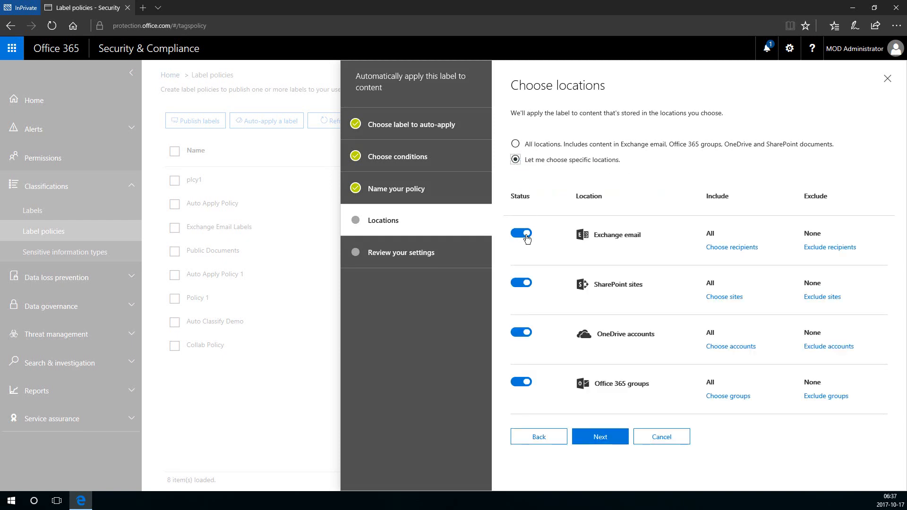
{"action": "left_click", "coordinate": [518, 284]}
{"action": "left_click", "coordinate": [519, 234]}
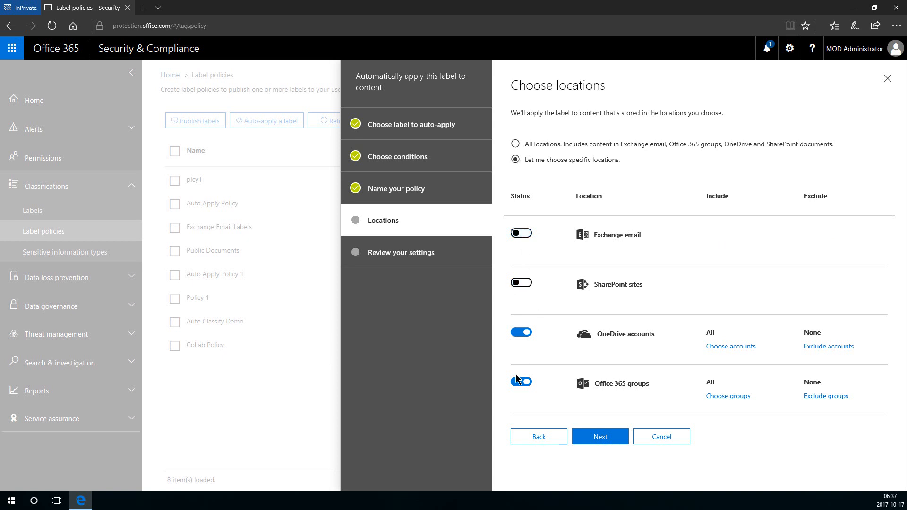
{"action": "left_click", "coordinate": [519, 383]}
{"action": "left_click", "coordinate": [596, 435]}
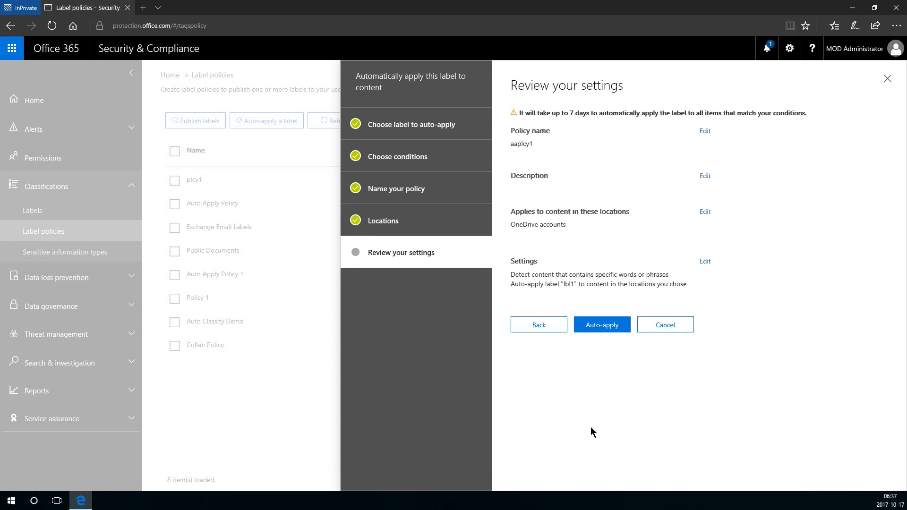
{"action": "left_click", "coordinate": [596, 326]}
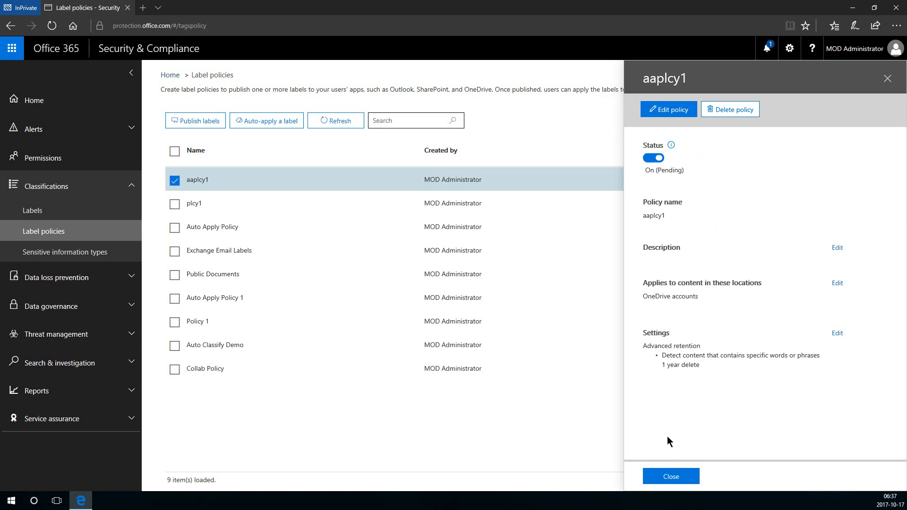
Close the aaplcy1 details panel and go to Classifications > Sensitive information types.
{"action": "left_click", "coordinate": [667, 477]}
{"action": "left_click", "coordinate": [667, 477]}
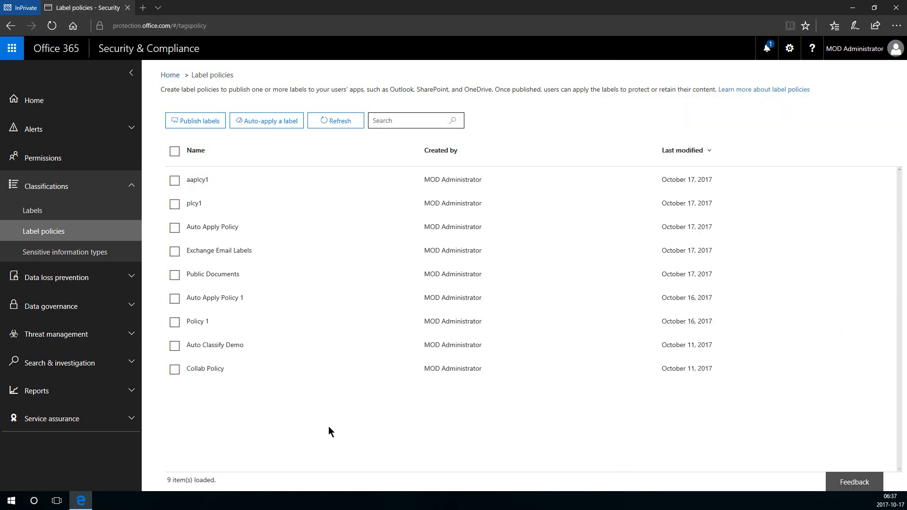
{"action": "left_click", "coordinate": [57, 257]}
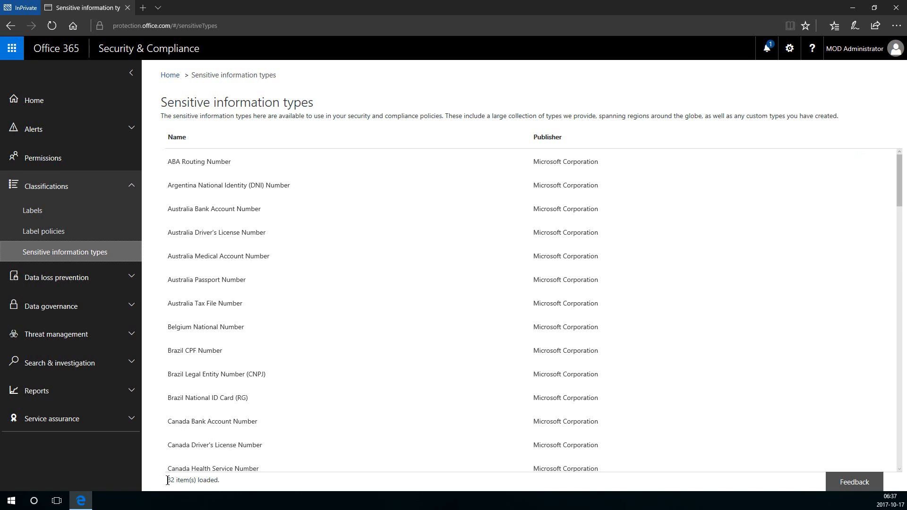
Select ABA Routing Number, browse the 82 types, then collapse Classifications and expand Data loss prevention.
{"action": "left_click_drag", "start_coordinate": [168, 480], "coordinate": [218, 480]}
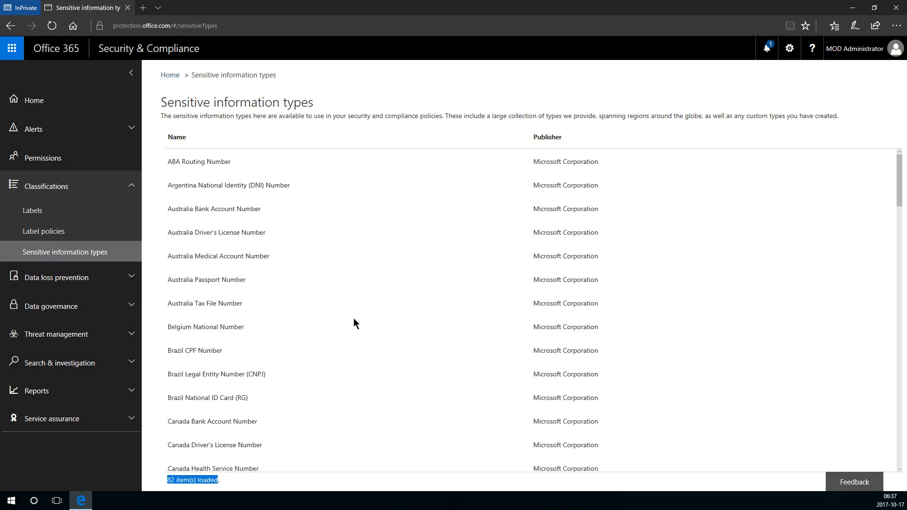
{"action": "left_click", "coordinate": [357, 301]}
{"action": "left_click", "coordinate": [243, 167]}
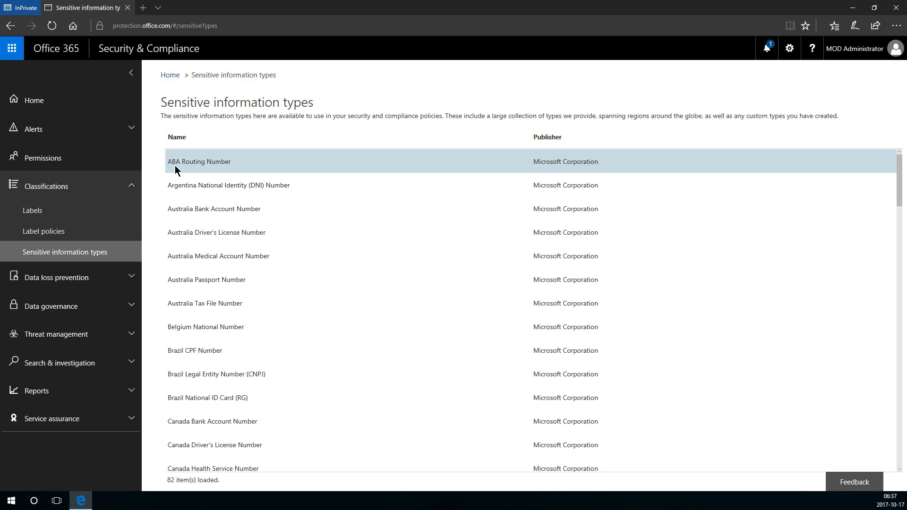
{"action": "scroll", "coordinate": [296, 281], "scroll_direction": "down", "scroll_amount": 2}
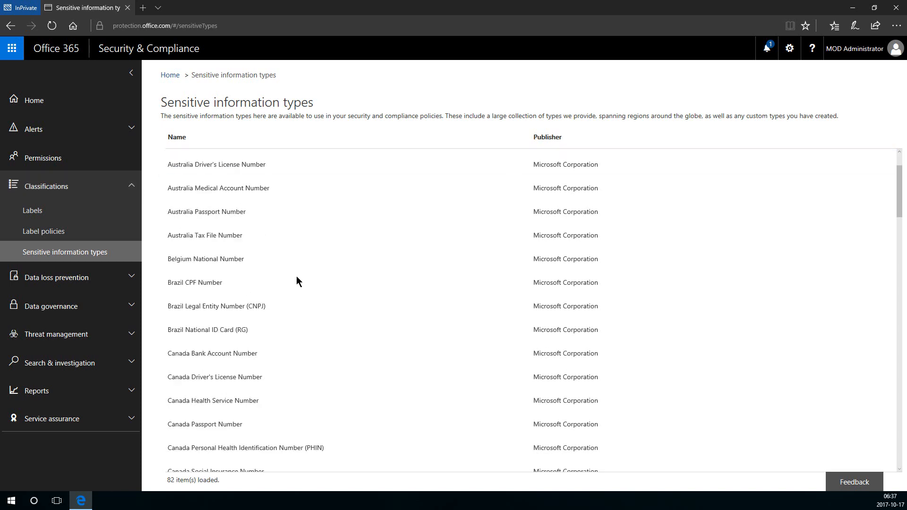
{"action": "scroll", "coordinate": [296, 281], "scroll_direction": "down", "scroll_amount": 8}
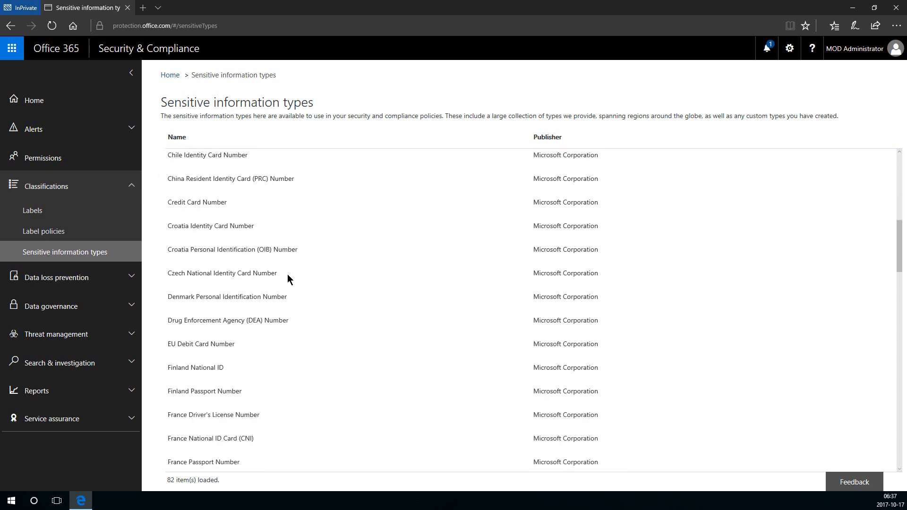
{"action": "scroll", "coordinate": [289, 278], "scroll_direction": "up", "scroll_amount": 10}
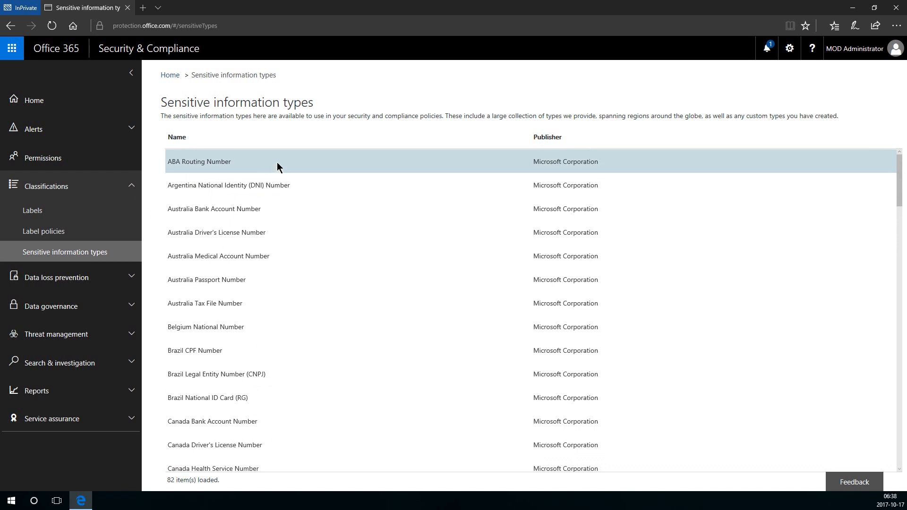
{"action": "left_click", "coordinate": [127, 184]}
{"action": "left_click", "coordinate": [128, 216]}
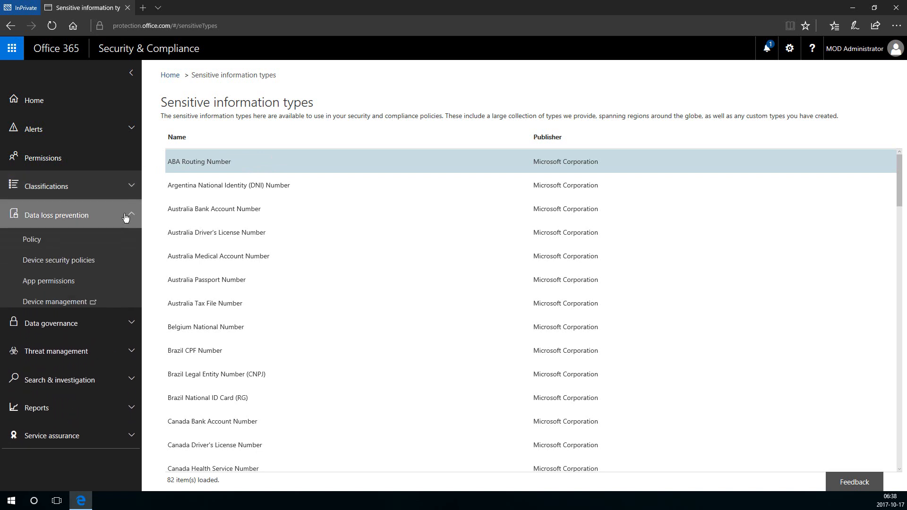
Open the DLP Policy page, which lists two policies, and start '+ Create a policy'.
{"action": "left_click", "coordinate": [110, 242]}
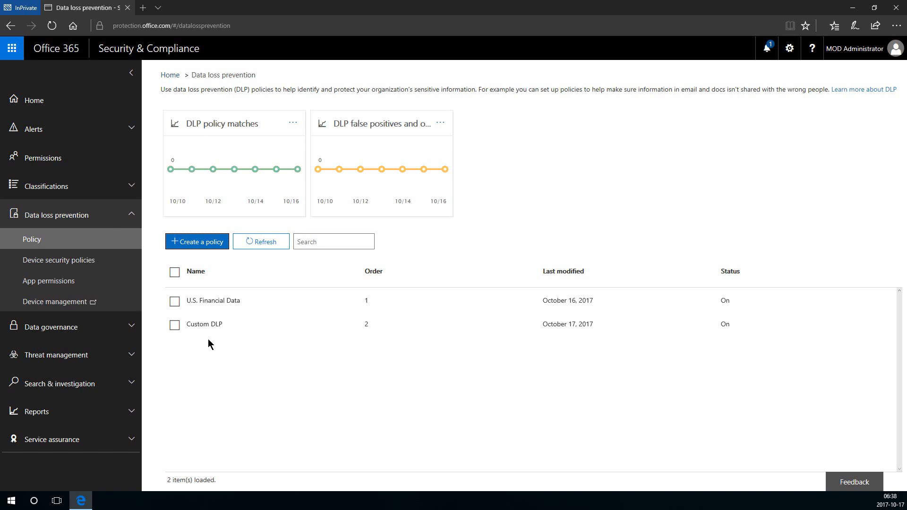
{"action": "left_click", "coordinate": [214, 248]}
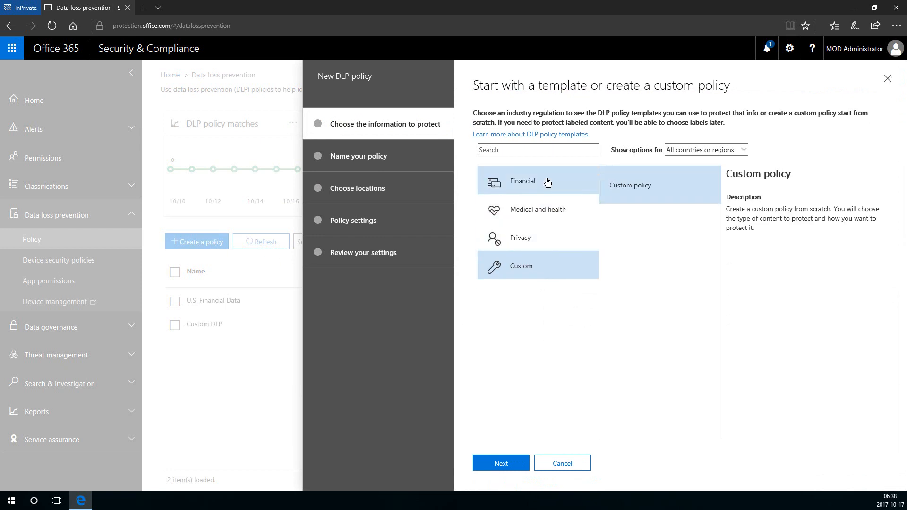
Choose the Custom policy template and name the new policy 'DLP'.
{"action": "left_click", "coordinate": [547, 188]}
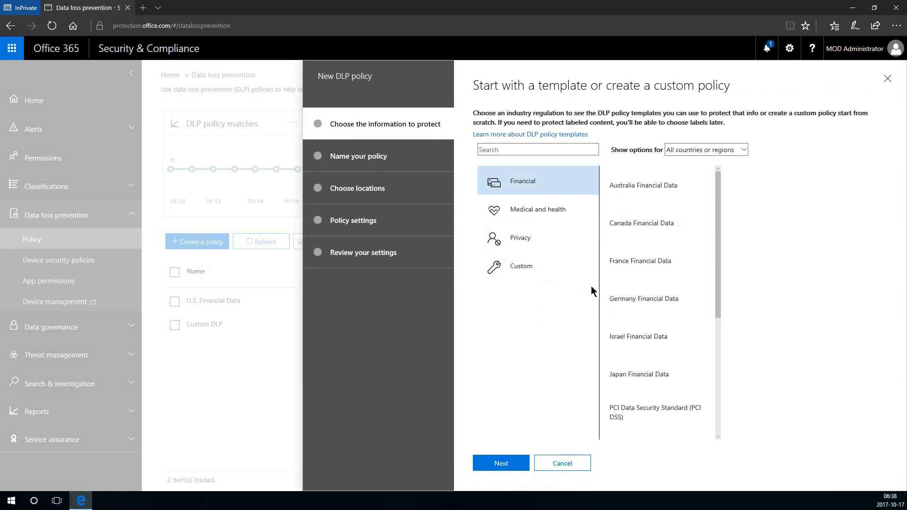
{"action": "left_click", "coordinate": [526, 274]}
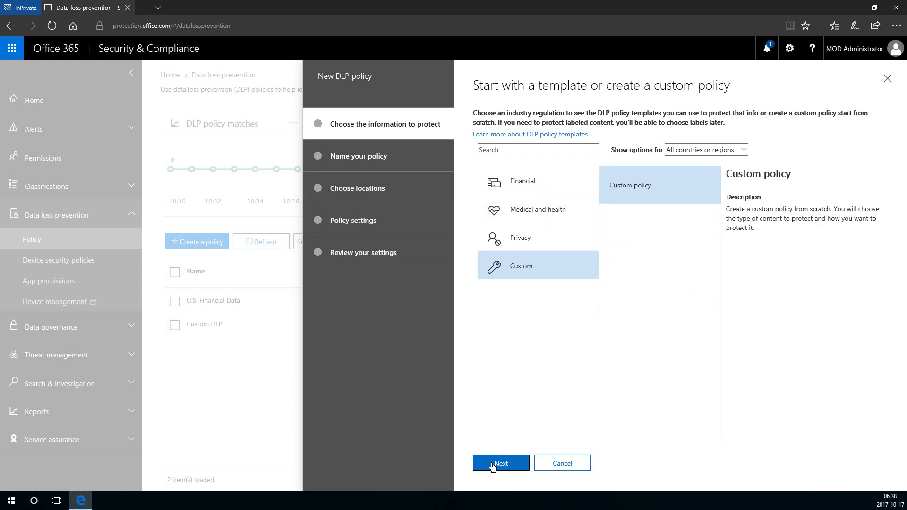
{"action": "left_click", "coordinate": [493, 465]}
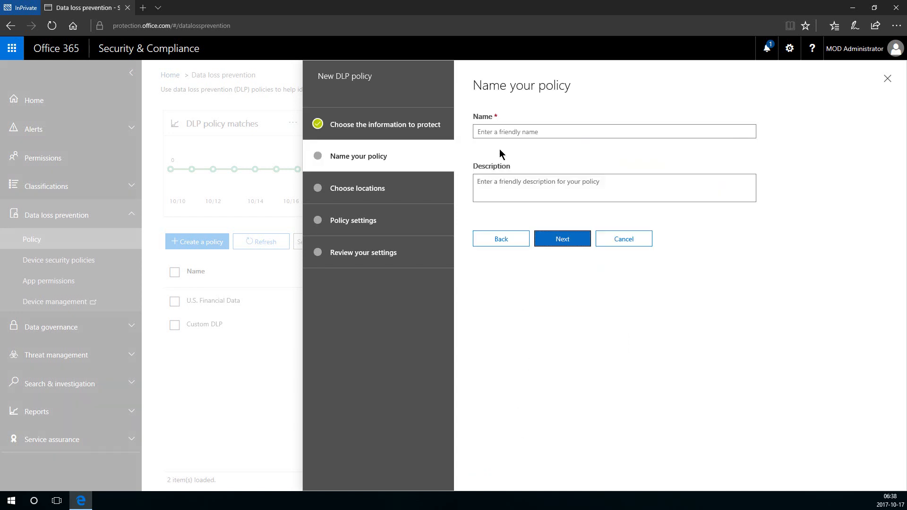
{"action": "left_click", "coordinate": [508, 128]}
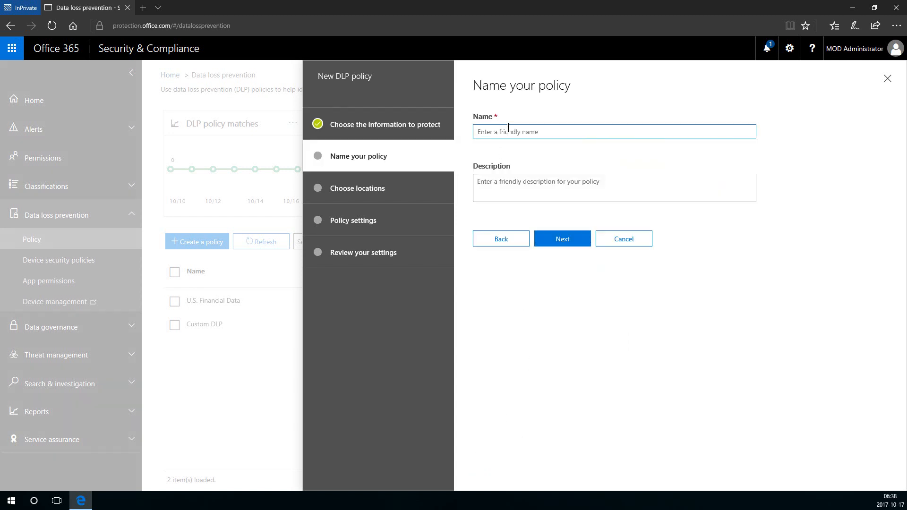
{"action": "type", "text": "DLP1"}
Limit the DLP policy's locations to OneDrive by turning off SharePoint and Exchange.
{"action": "left_click", "coordinate": [544, 238]}
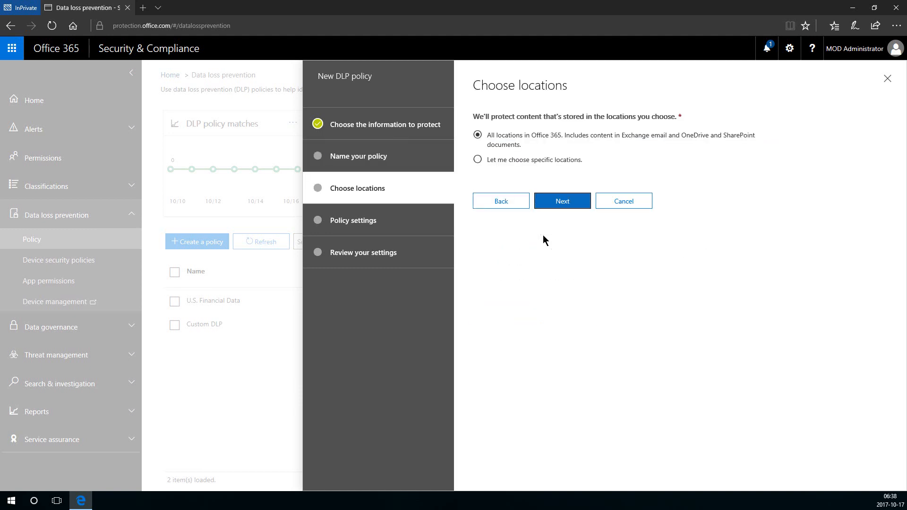
{"action": "left_click", "coordinate": [478, 159]}
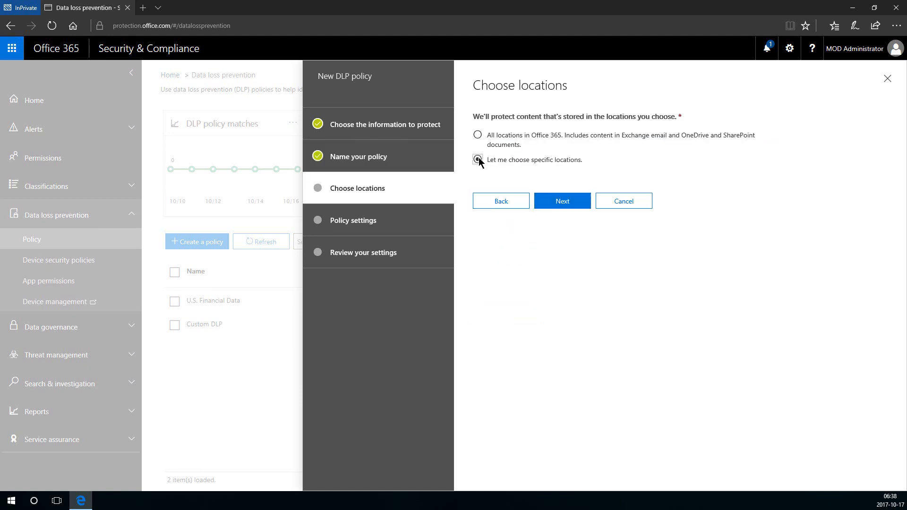
{"action": "left_click", "coordinate": [585, 203]}
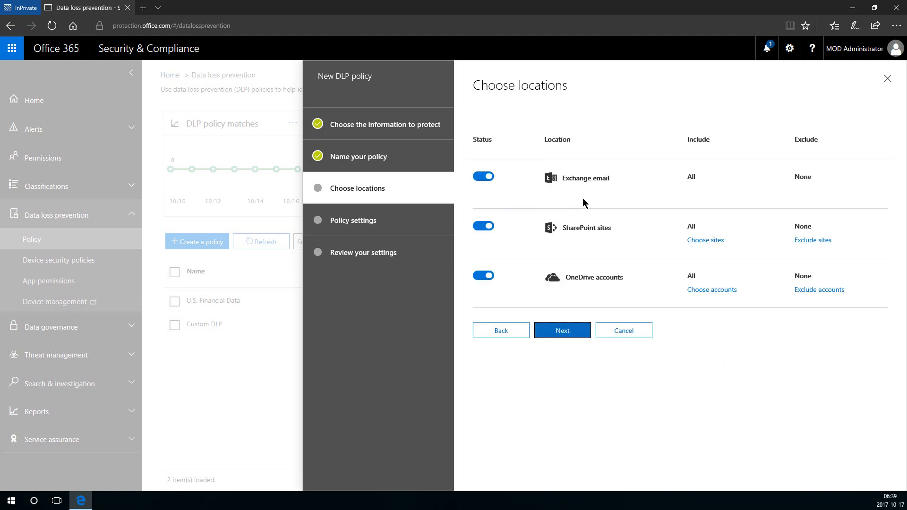
{"action": "left_click", "coordinate": [483, 227]}
{"action": "left_click", "coordinate": [483, 176]}
{"action": "left_click", "coordinate": [569, 332]}
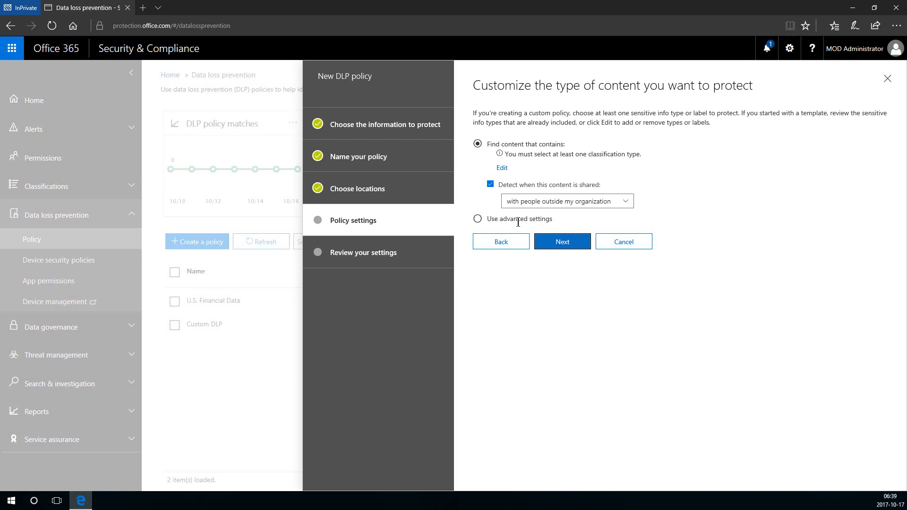
Add a Labels content condition that protects the lbl1 label.
{"action": "left_click", "coordinate": [504, 169]}
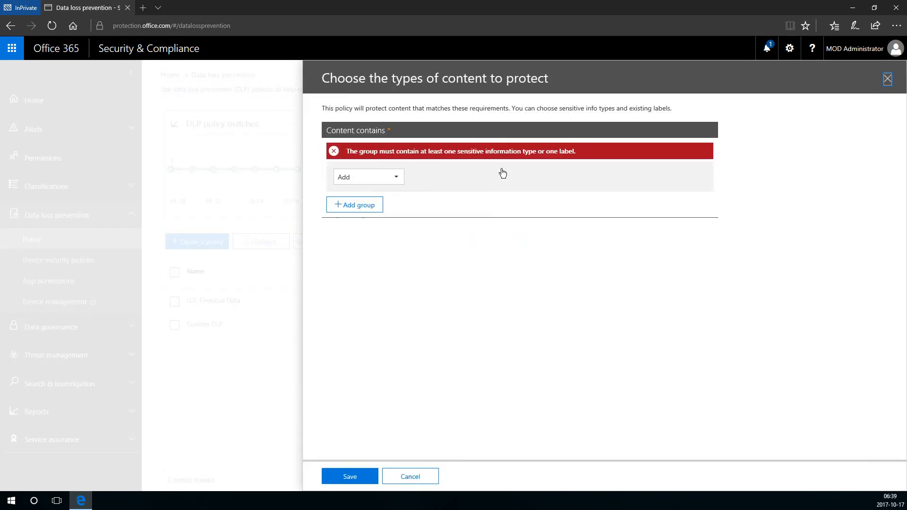
{"action": "left_click", "coordinate": [354, 177]}
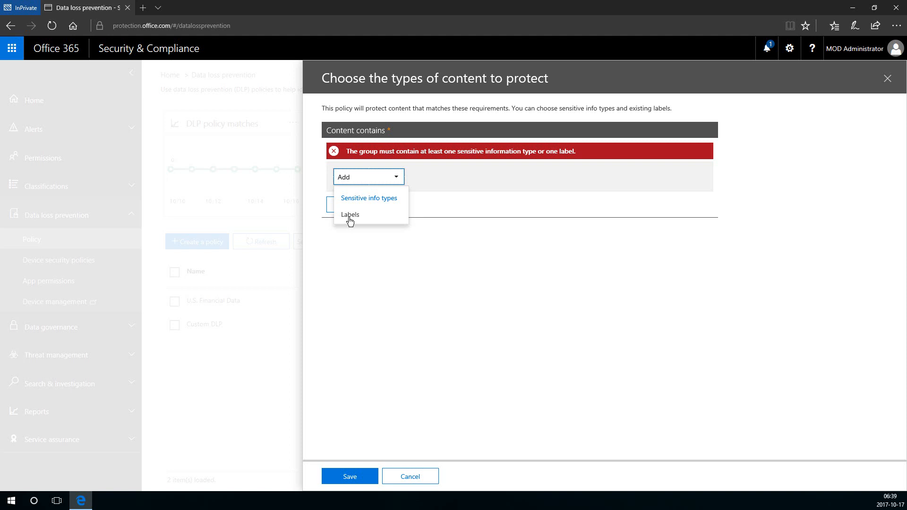
{"action": "left_click", "coordinate": [349, 219]}
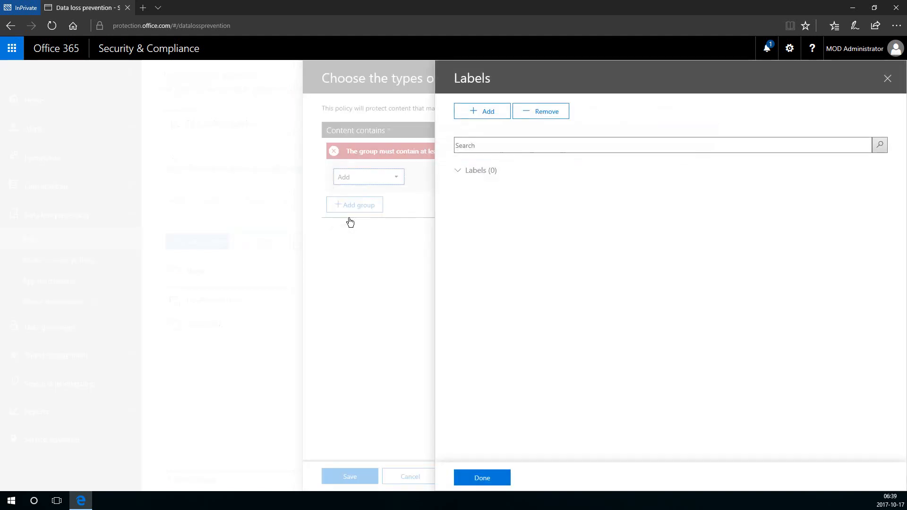
{"action": "left_click", "coordinate": [471, 112]}
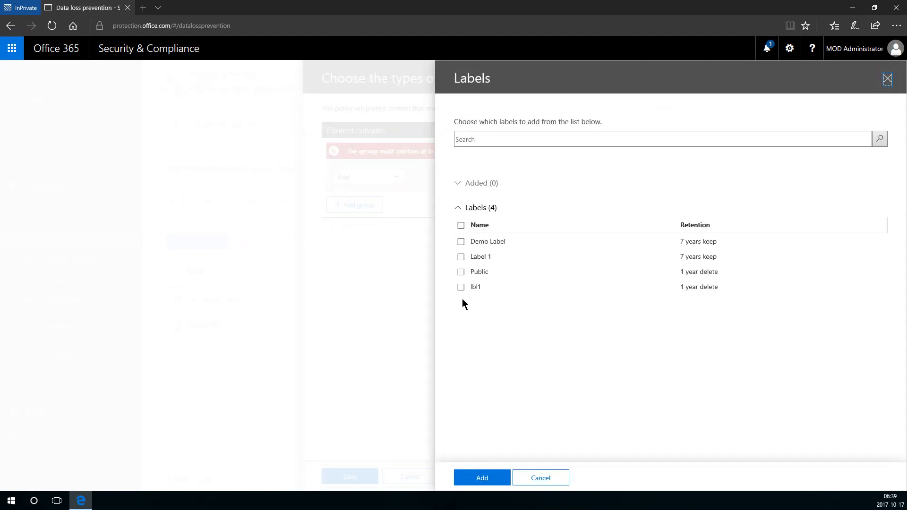
{"action": "left_click", "coordinate": [461, 287]}
{"action": "left_click", "coordinate": [488, 477]}
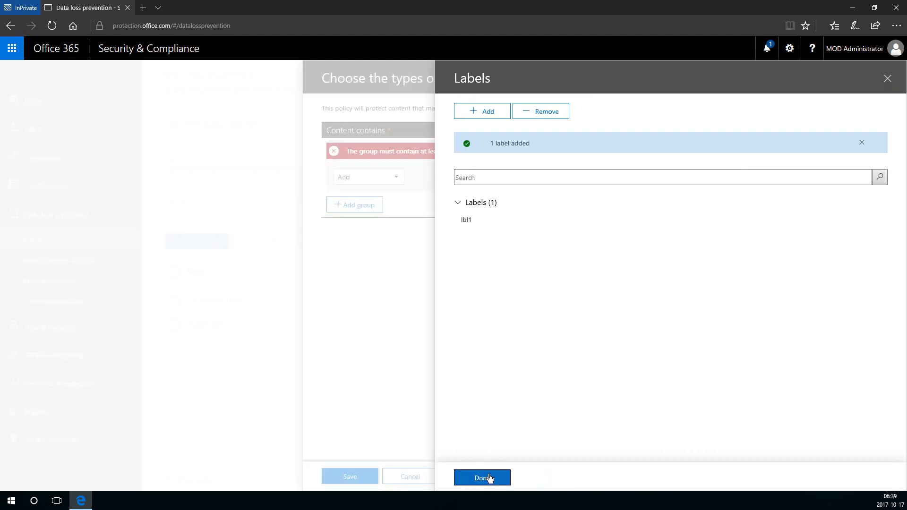
{"action": "left_click", "coordinate": [483, 477]}
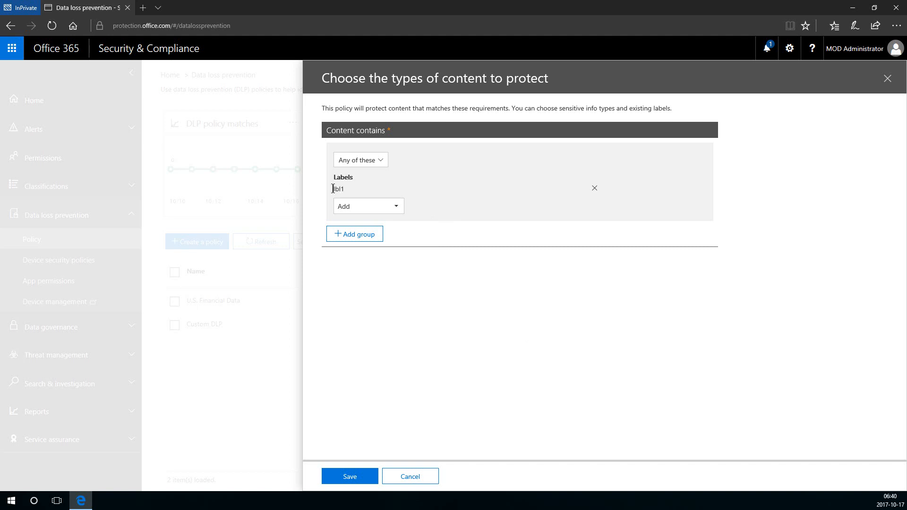
{"action": "left_click_drag", "start_coordinate": [333, 189], "coordinate": [344, 189]}
Save the lbl1 condition, keep sharing outside the organization, and choose 'Use advanced settings'.
{"action": "left_click", "coordinate": [416, 308]}
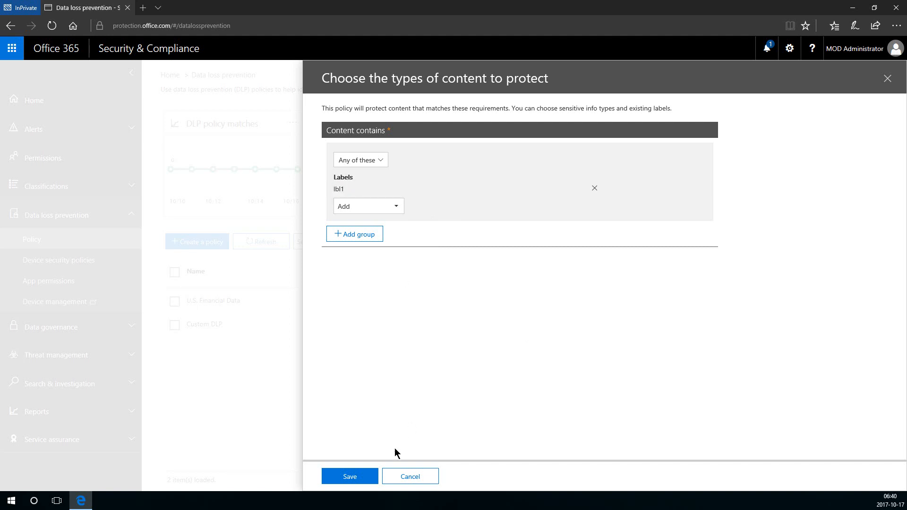
{"action": "left_click", "coordinate": [350, 477]}
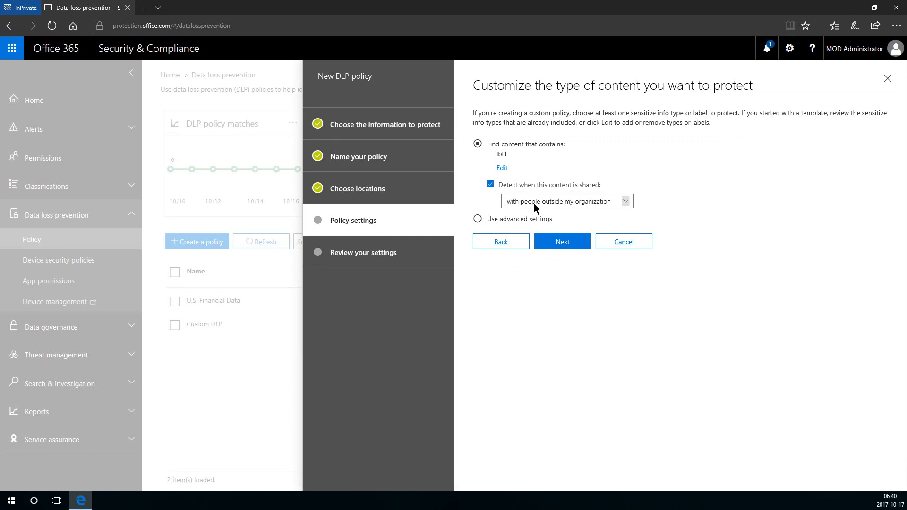
{"action": "left_click", "coordinate": [535, 207]}
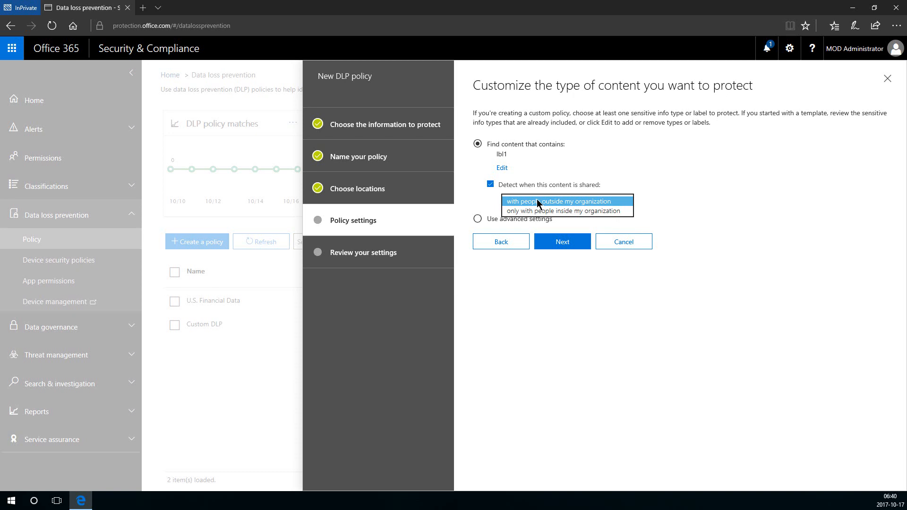
{"action": "left_click", "coordinate": [537, 202]}
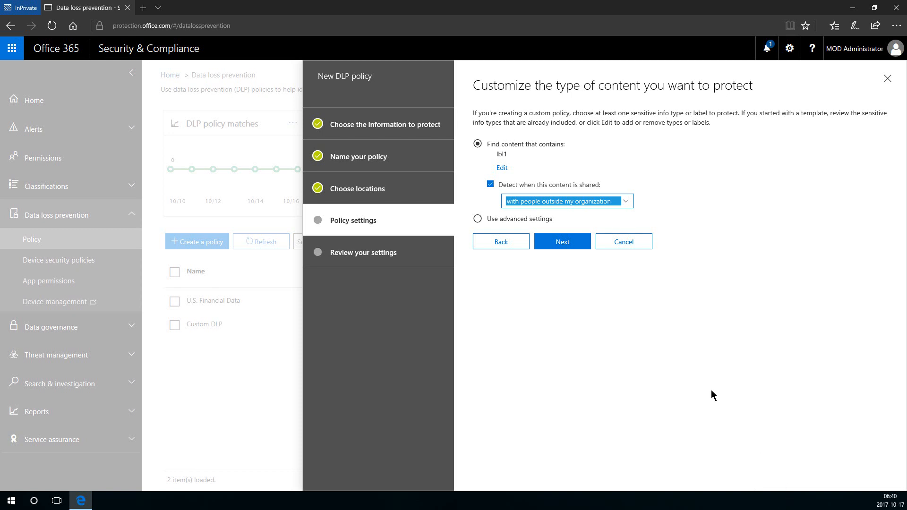
{"action": "key", "text": "Tab"}
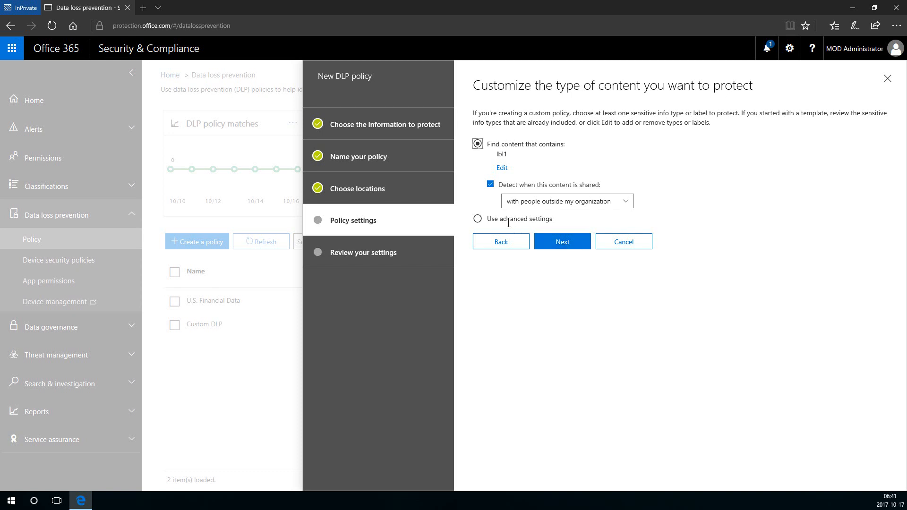
{"action": "left_click", "coordinate": [477, 219]}
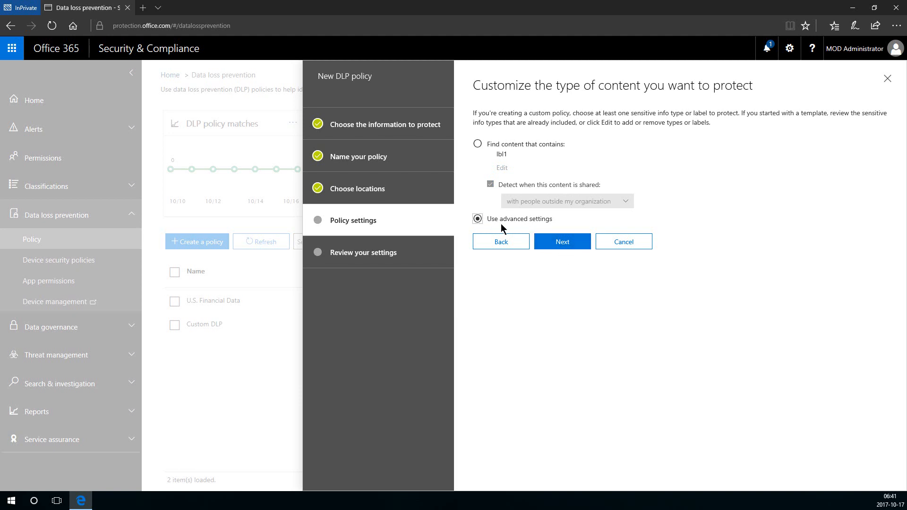
{"action": "left_click", "coordinate": [548, 243]}
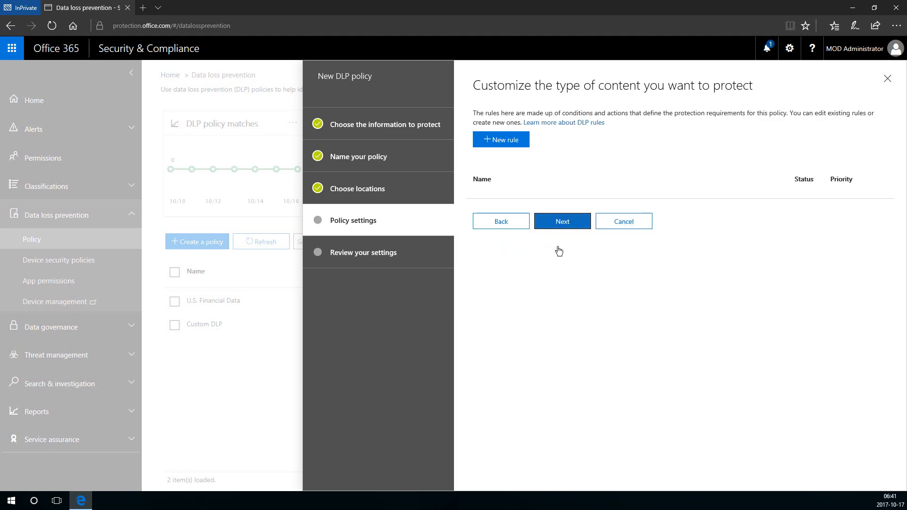
Create a new rule named rl1.
{"action": "left_click", "coordinate": [494, 138]}
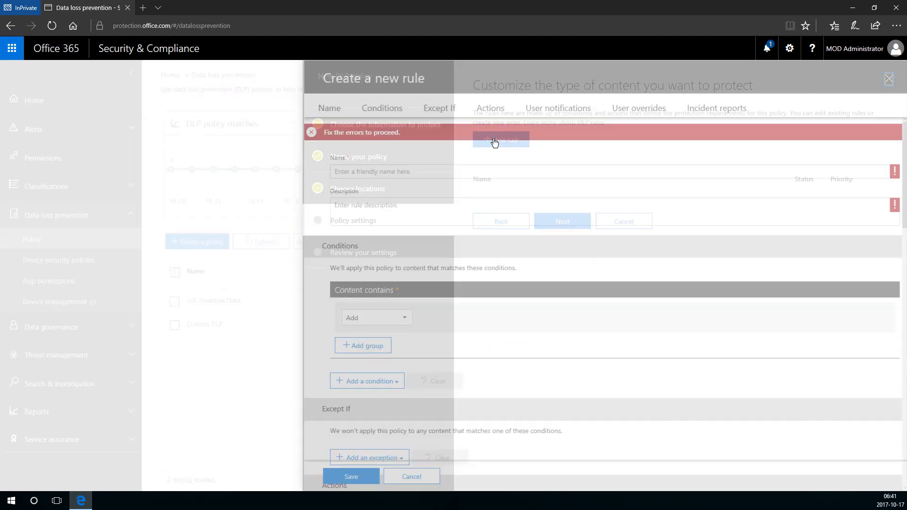
{"action": "left_click", "coordinate": [403, 155]}
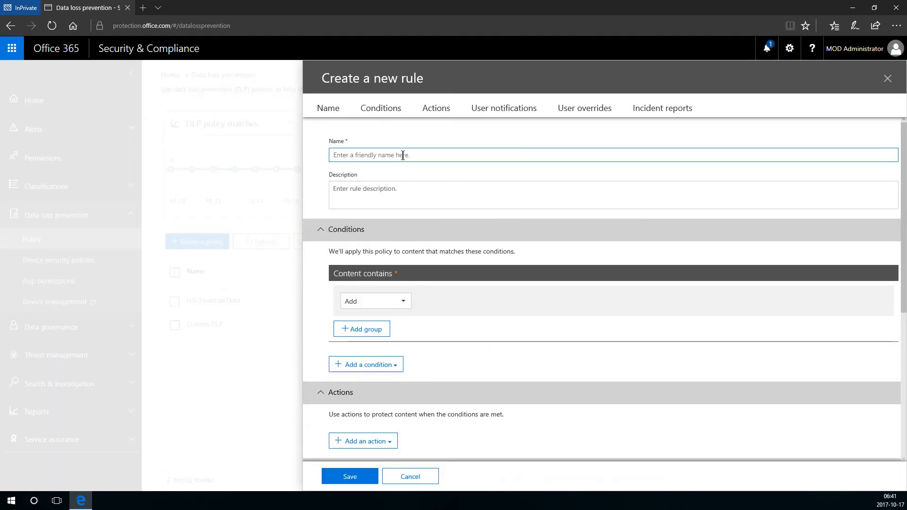
{"action": "type", "text": "rl1"}
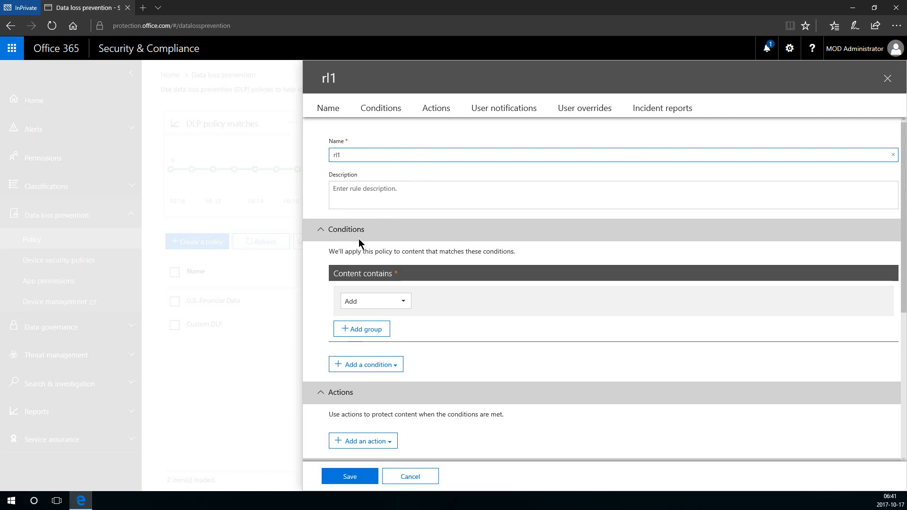
Add a rule condition matching content labelled lbl1.
{"action": "scroll", "coordinate": [360, 239], "scroll_direction": "down", "scroll_amount": 1}
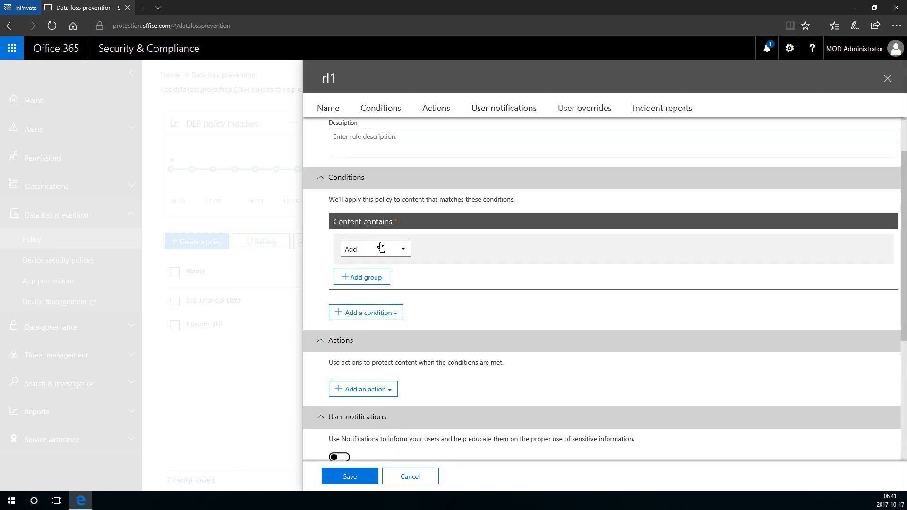
{"action": "left_click", "coordinate": [380, 248]}
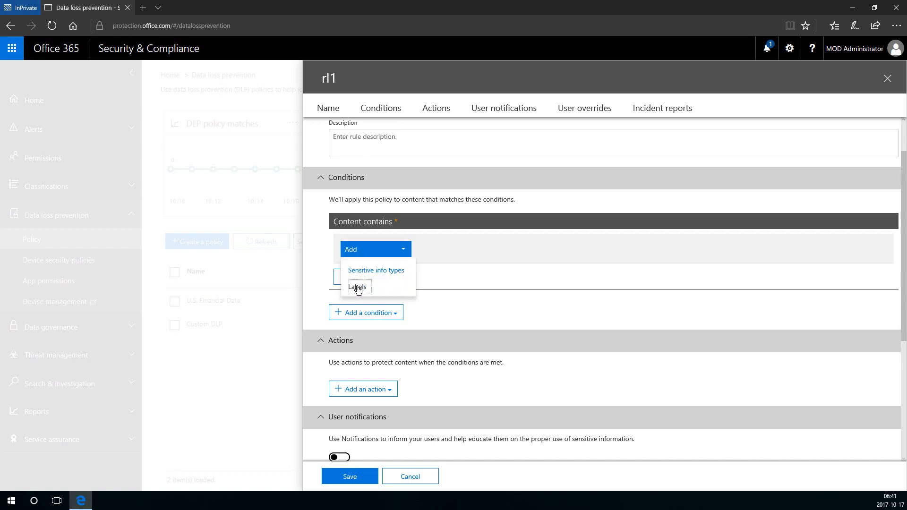
{"action": "left_click", "coordinate": [358, 287]}
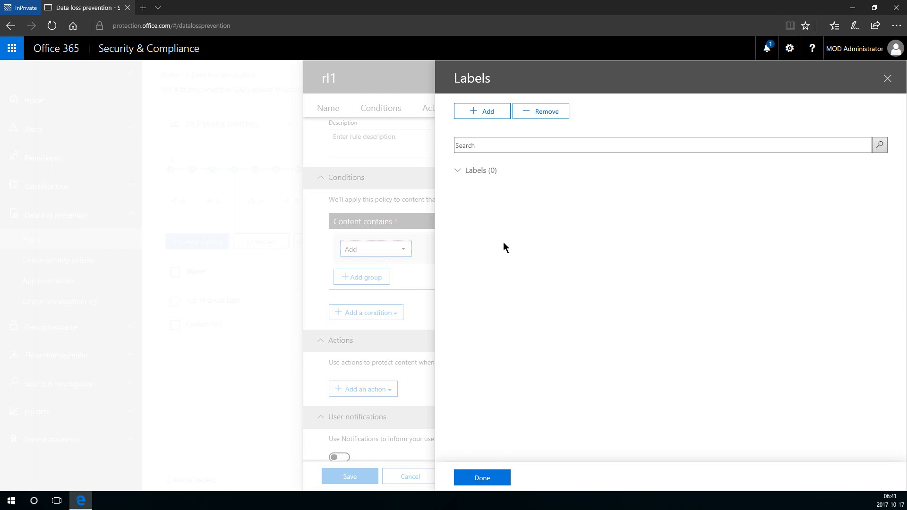
{"action": "left_click", "coordinate": [482, 113]}
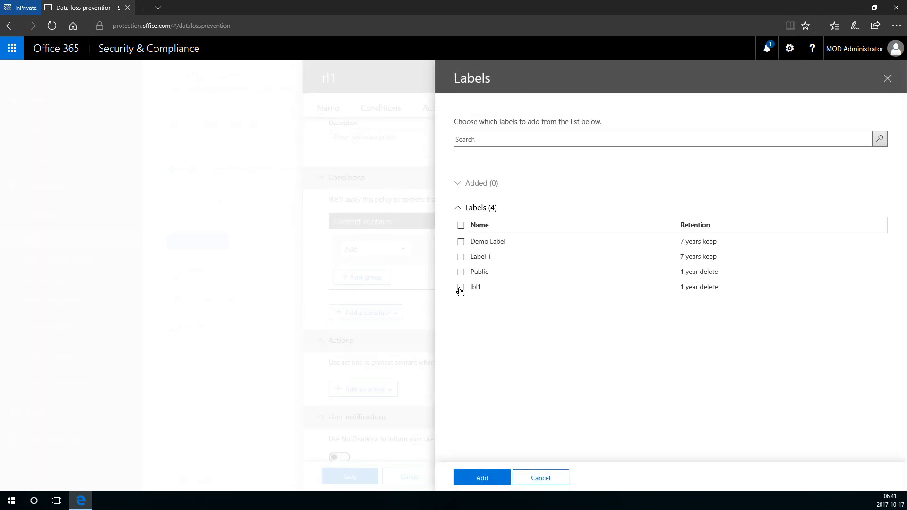
{"action": "left_click", "coordinate": [461, 287]}
{"action": "left_click", "coordinate": [493, 478]}
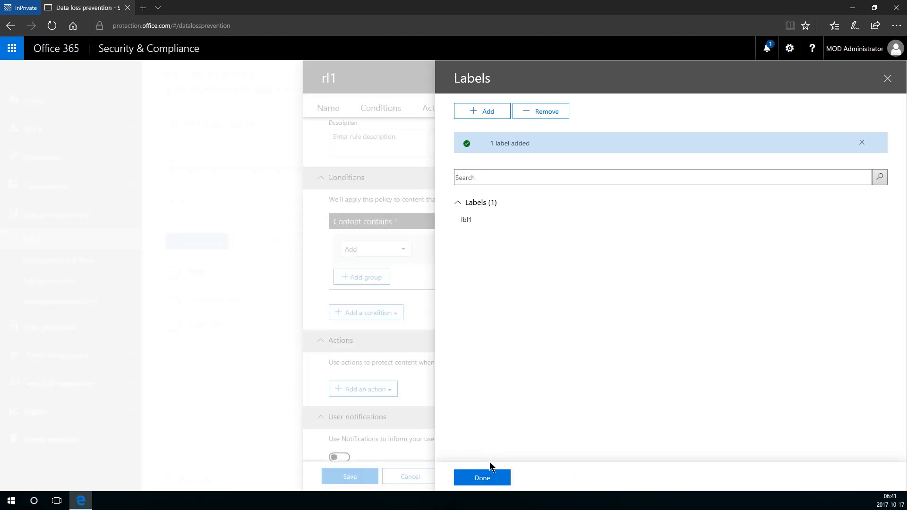
{"action": "left_click", "coordinate": [482, 478]}
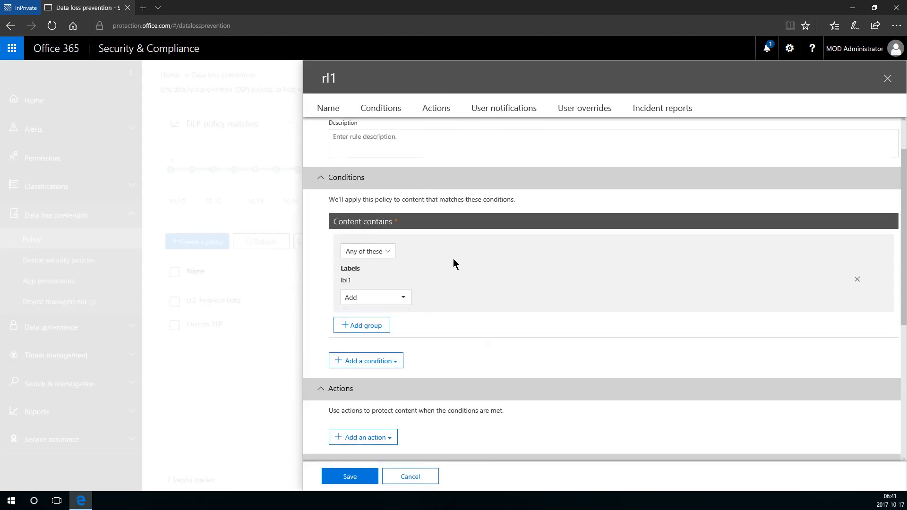
Add a condition for content shared with people outside the organization.
{"action": "scroll", "coordinate": [434, 284], "scroll_direction": "down", "scroll_amount": 1}
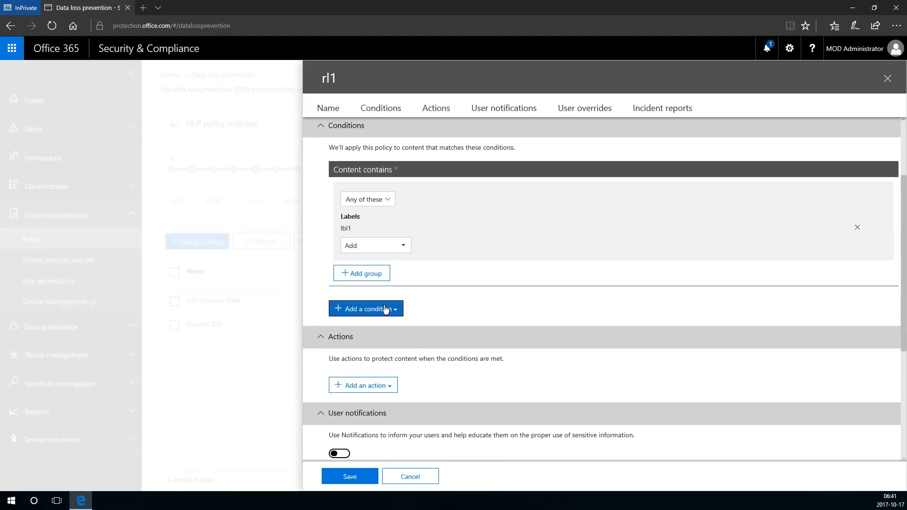
{"action": "left_click", "coordinate": [385, 309]}
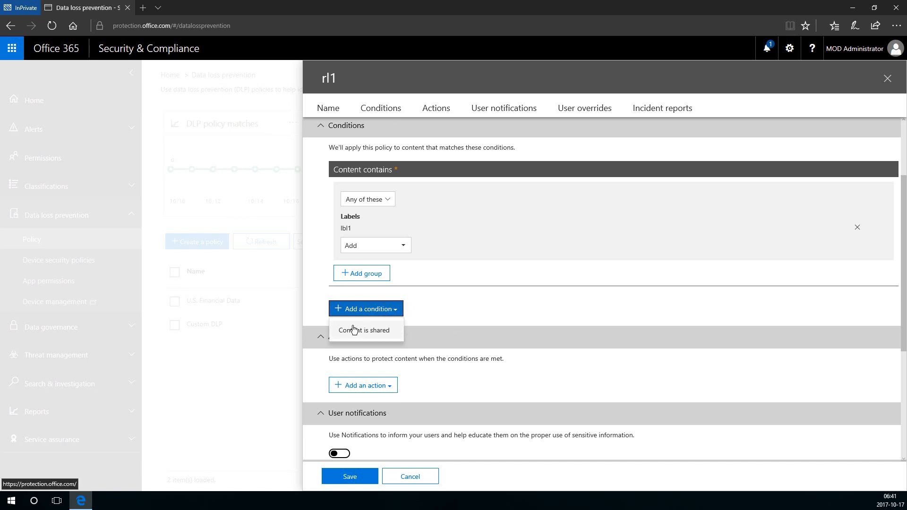
{"action": "left_click", "coordinate": [354, 330]}
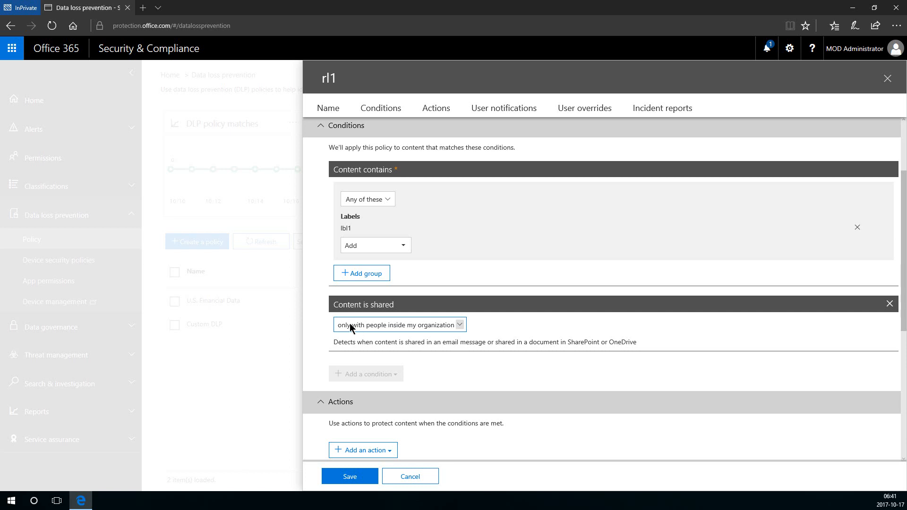
{"action": "left_click", "coordinate": [349, 326]}
{"action": "left_click", "coordinate": [352, 335]}
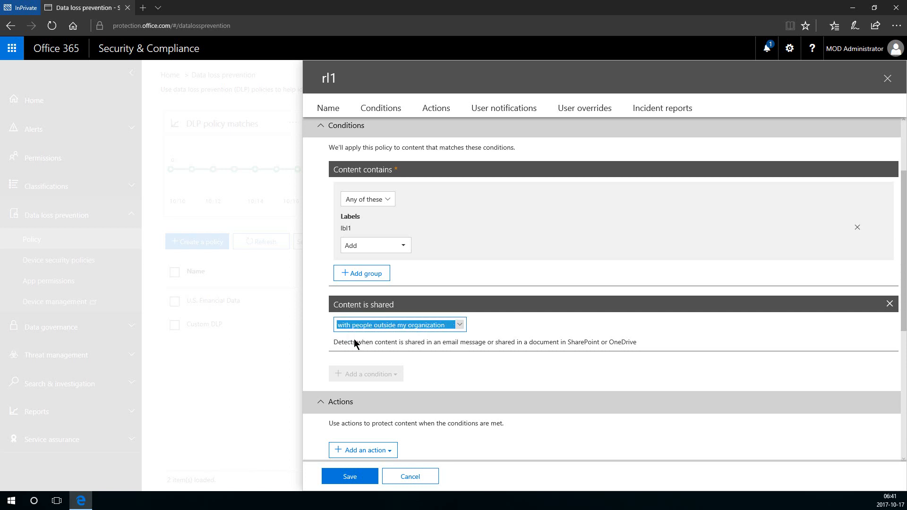
{"action": "left_click", "coordinate": [461, 369]}
{"action": "scroll", "coordinate": [461, 369], "scroll_direction": "down", "scroll_amount": 2}
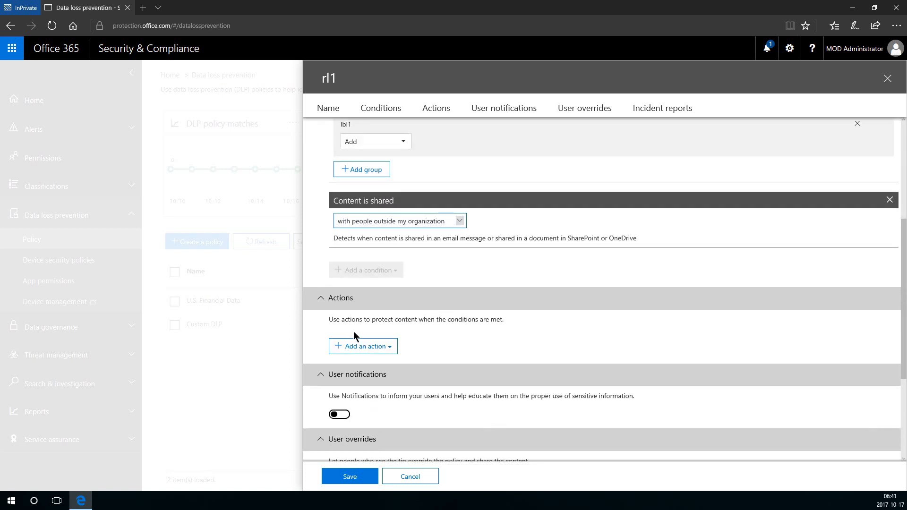
Add a 'Restrict access to the content' action to rule rl1.
{"action": "left_click", "coordinate": [359, 346]}
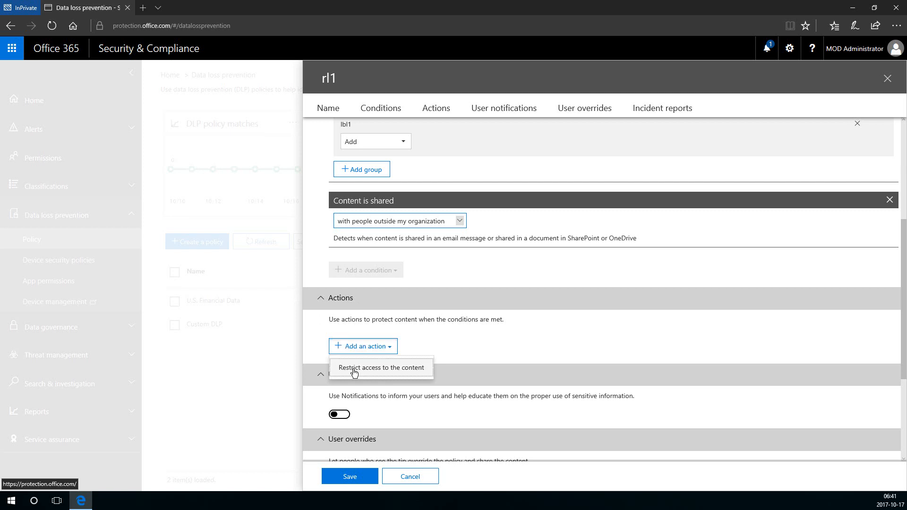
{"action": "left_click", "coordinate": [355, 368]}
{"action": "scroll", "coordinate": [417, 350], "scroll_direction": "down", "scroll_amount": 2}
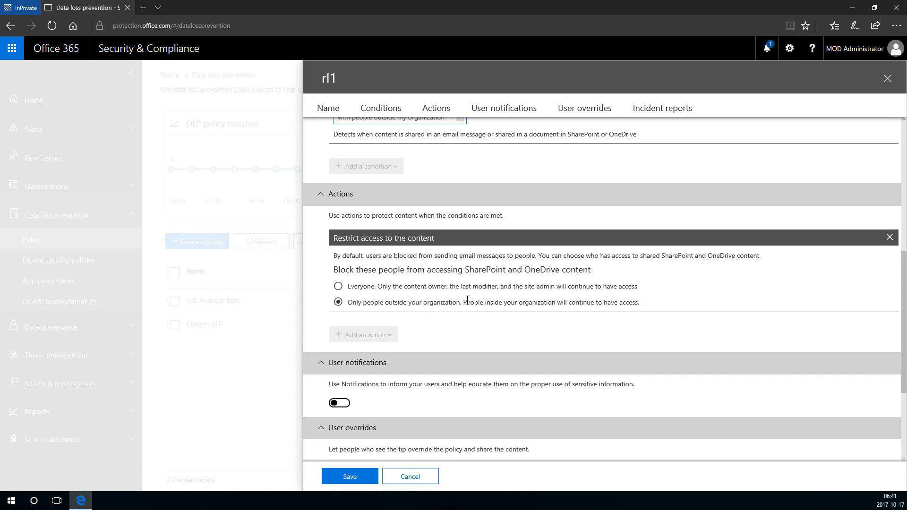
{"action": "scroll", "coordinate": [465, 305], "scroll_direction": "down", "scroll_amount": 1}
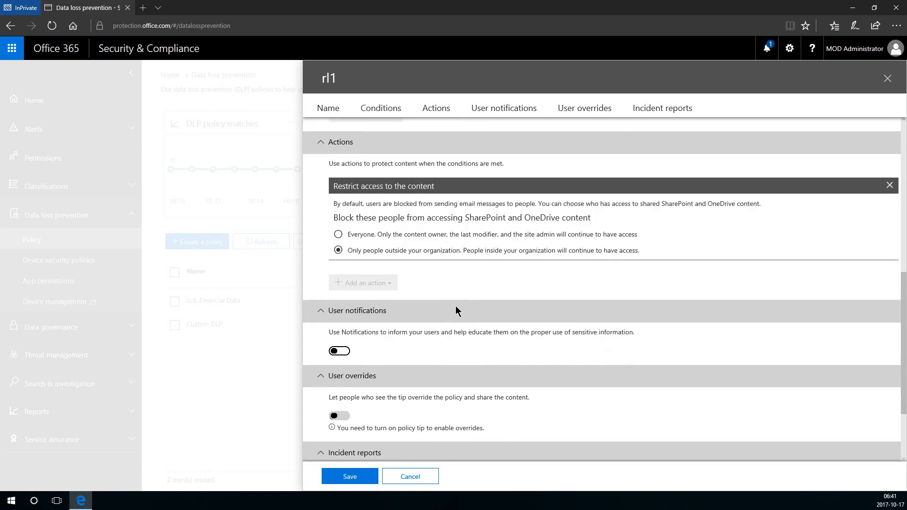
{"action": "scroll", "coordinate": [458, 307], "scroll_direction": "down", "scroll_amount": 2}
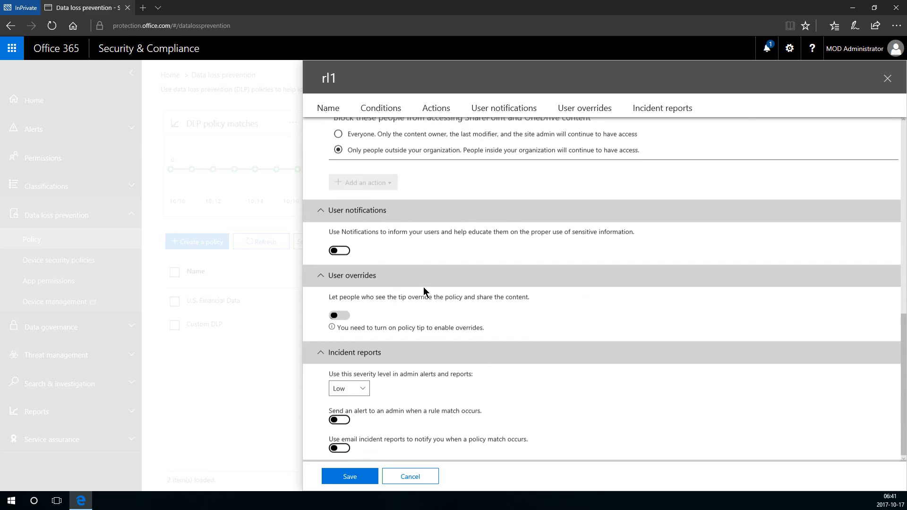
Turn on user notifications and select 'Notify these people'.
{"action": "left_click", "coordinate": [335, 251]}
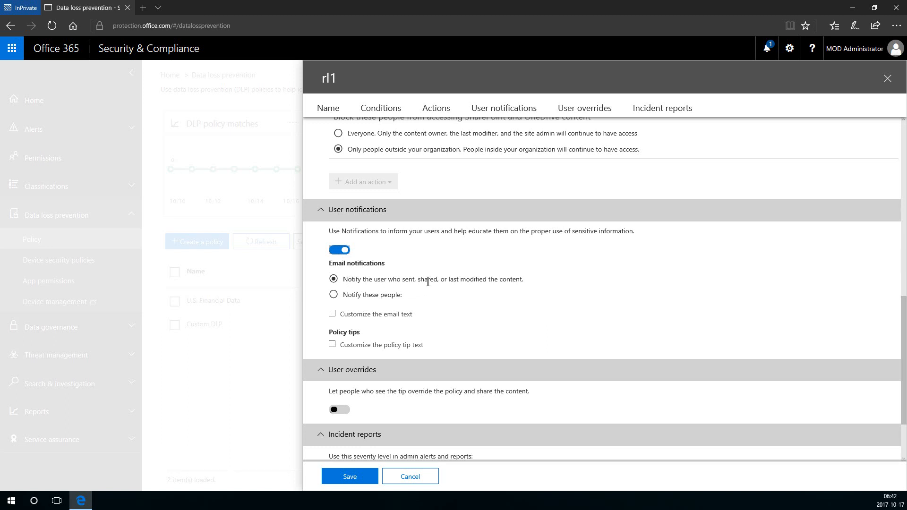
{"action": "left_click", "coordinate": [335, 296]}
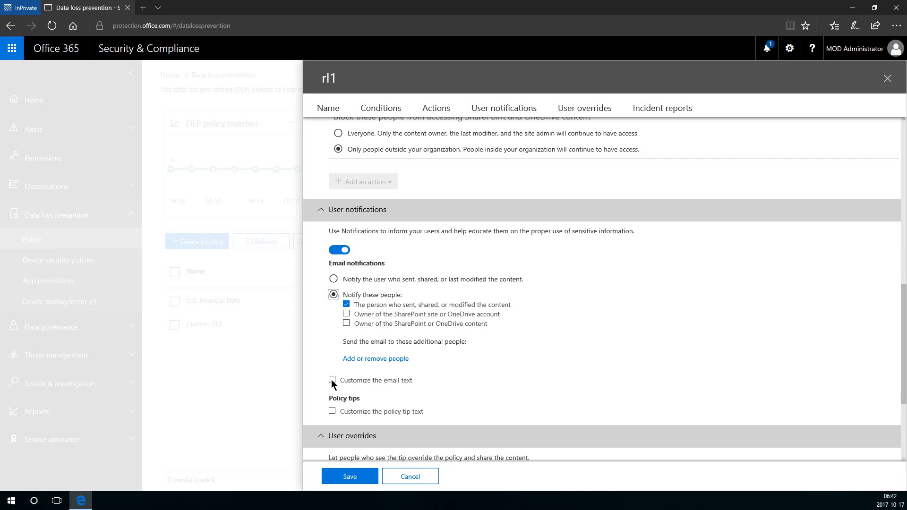
{"action": "scroll", "coordinate": [332, 383], "scroll_direction": "down", "scroll_amount": 2}
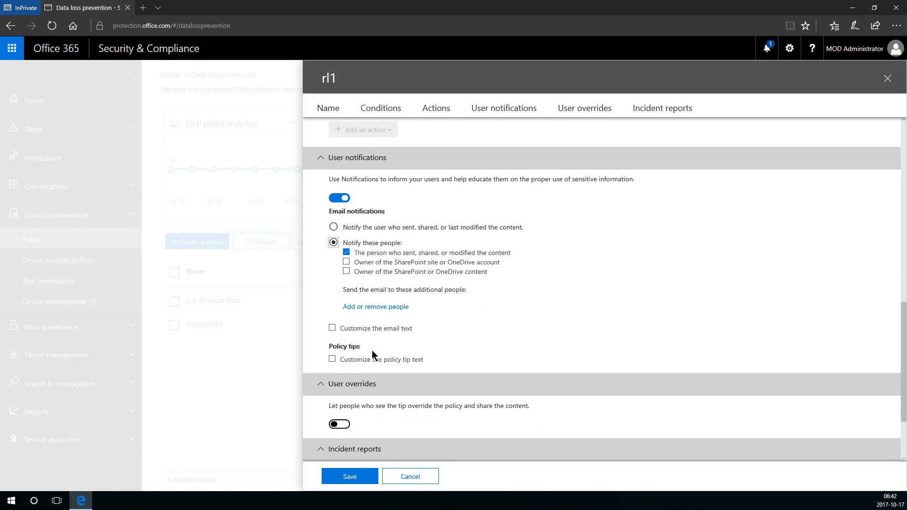
{"action": "scroll", "coordinate": [358, 344], "scroll_direction": "down", "scroll_amount": 3}
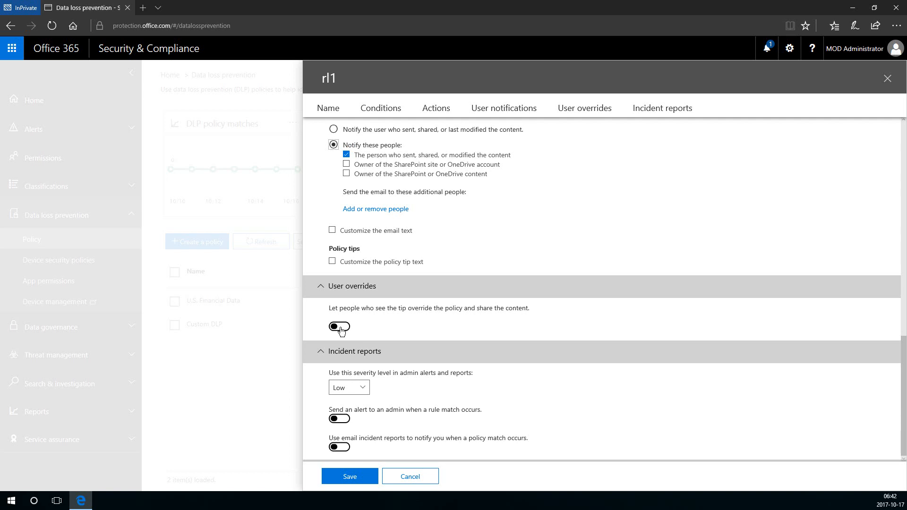
Allow user overrides with a business justification and set incident severity to High.
{"action": "left_click", "coordinate": [340, 326]}
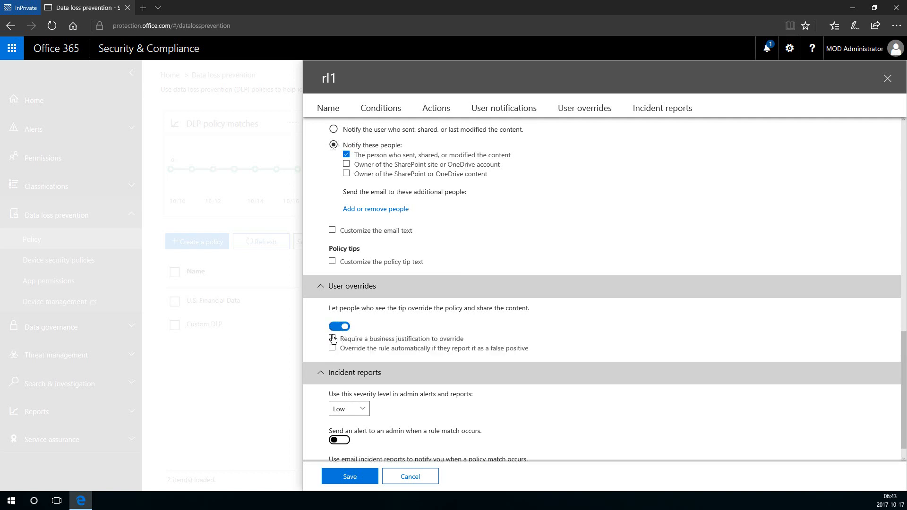
{"action": "left_click", "coordinate": [332, 339]}
{"action": "scroll", "coordinate": [366, 373], "scroll_direction": "down", "scroll_amount": 1}
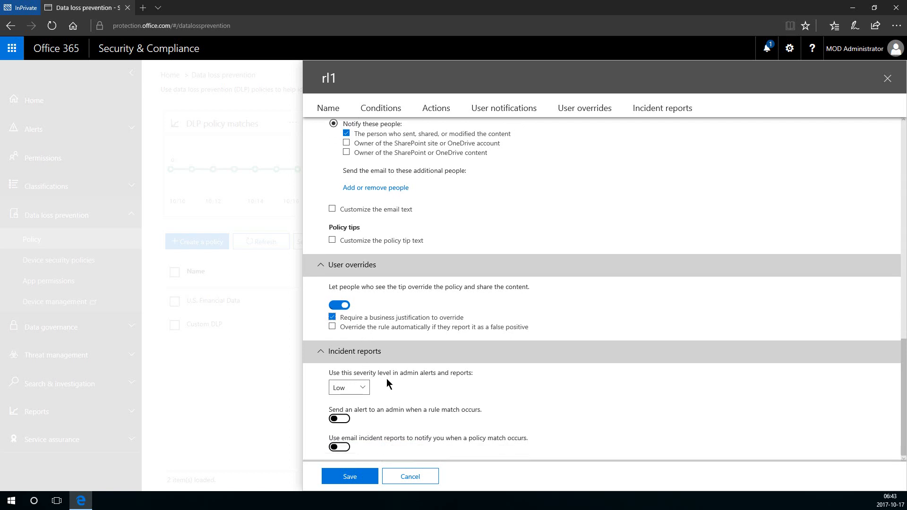
{"action": "left_click", "coordinate": [360, 390]}
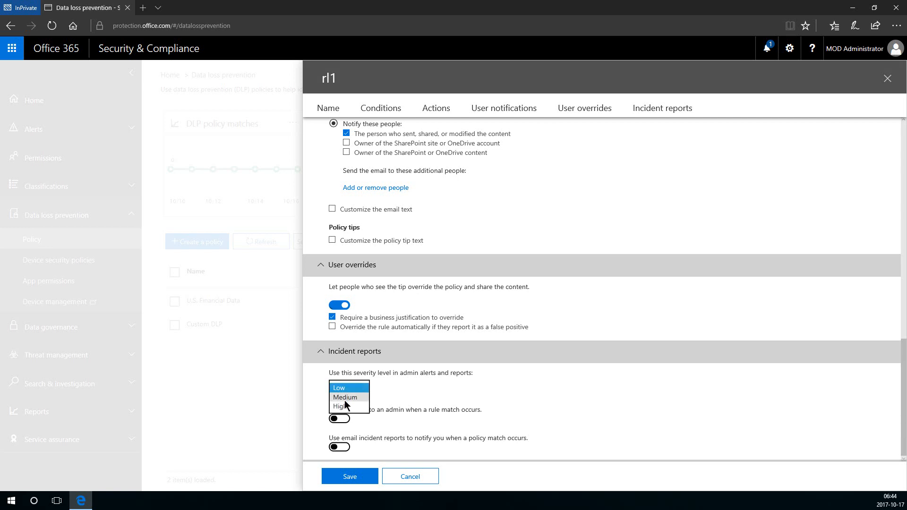
{"action": "left_click", "coordinate": [344, 406]}
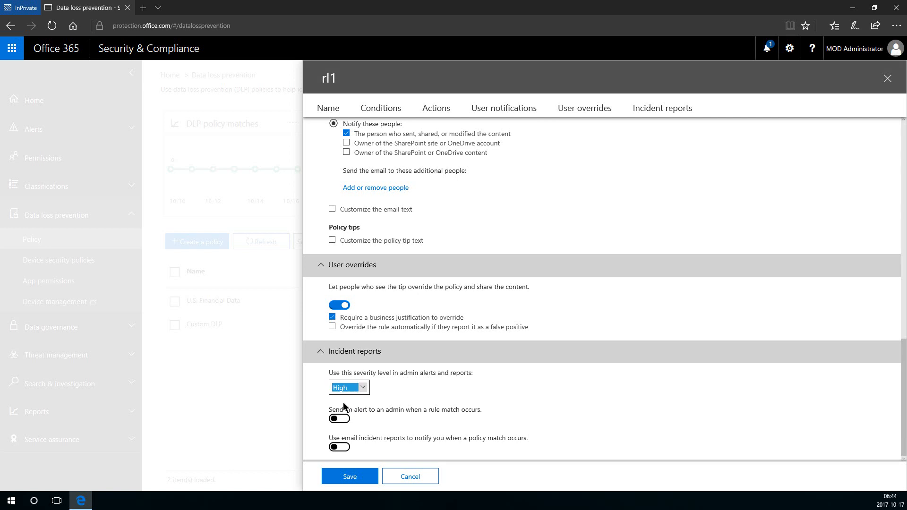
{"action": "left_click", "coordinate": [424, 407]}
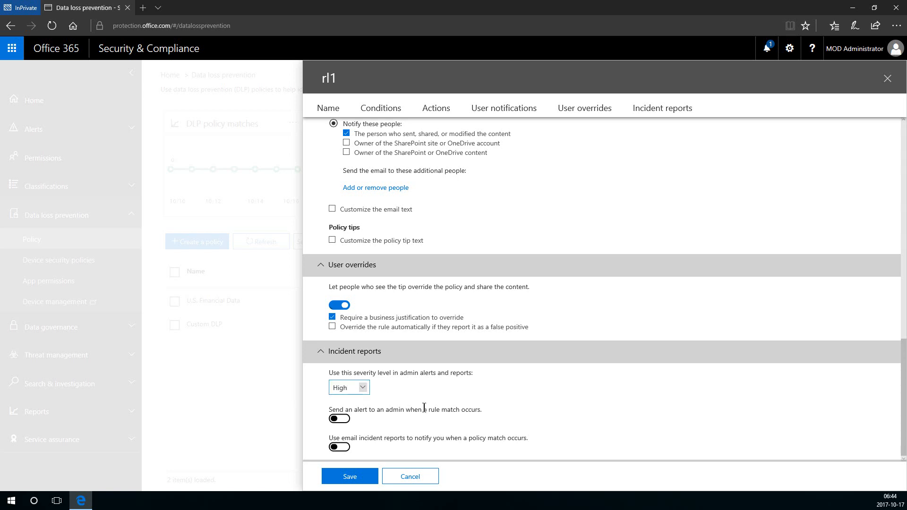
Enable admin alerts and email incident reports, then save rule rl1.
{"action": "left_click", "coordinate": [348, 420]}
{"action": "scroll", "coordinate": [350, 424], "scroll_direction": "down", "scroll_amount": 1}
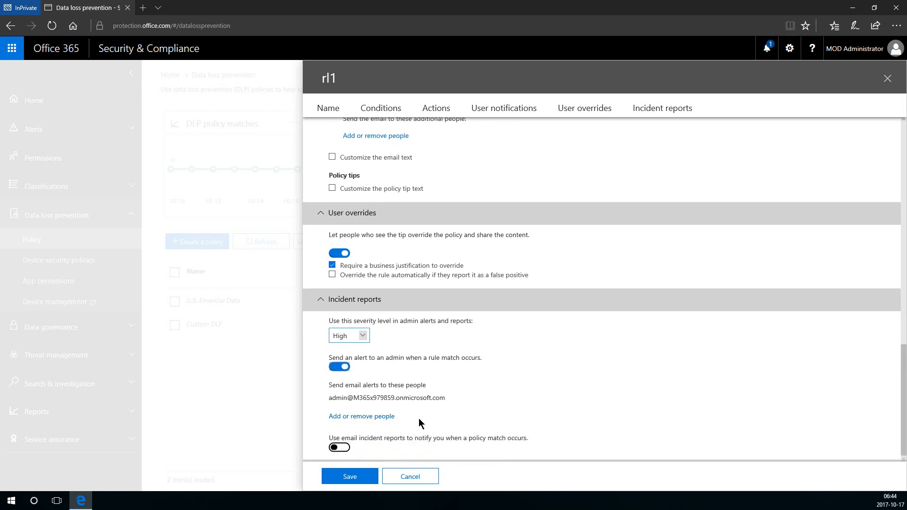
{"action": "left_click", "coordinate": [349, 448]}
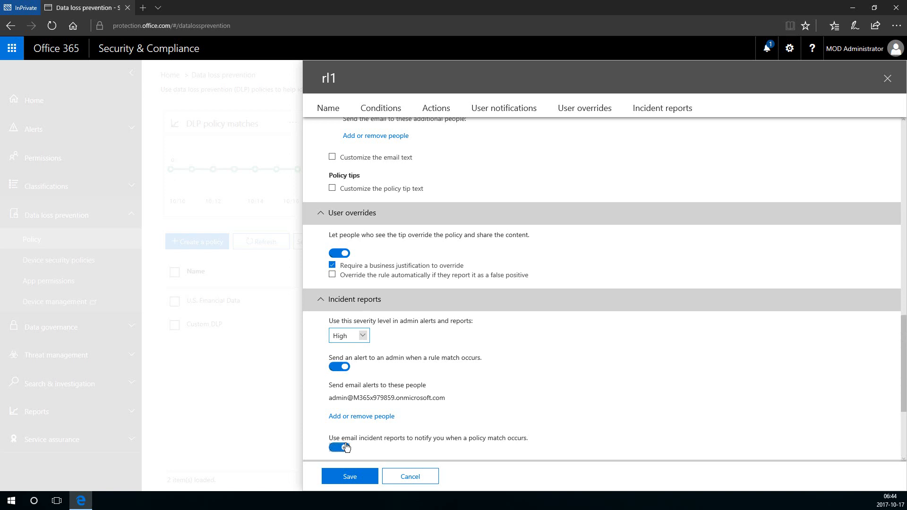
{"action": "scroll", "coordinate": [349, 448], "scroll_direction": "down", "scroll_amount": 3}
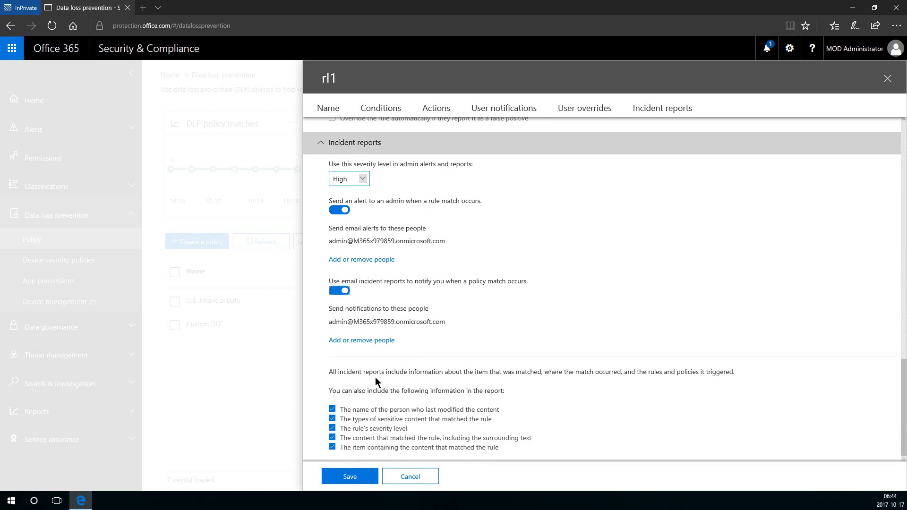
{"action": "left_click", "coordinate": [350, 478]}
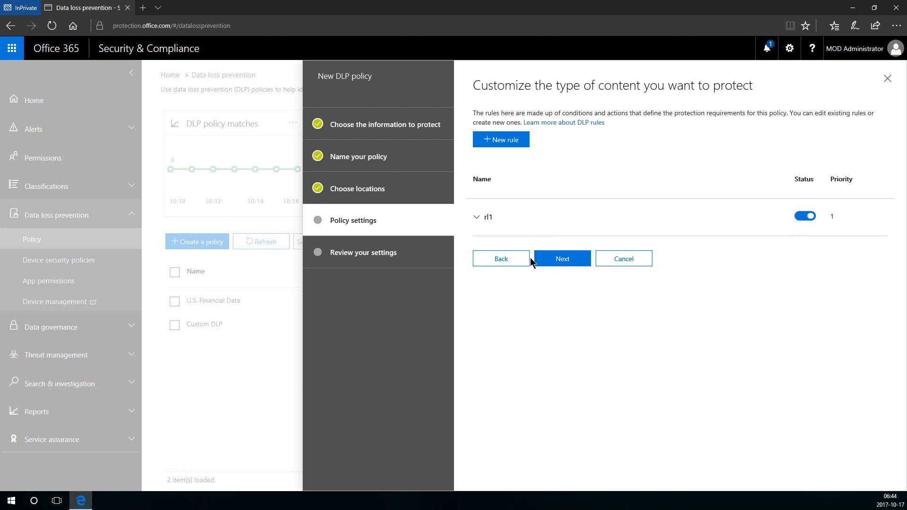
Set DLP1 to turn on right away and create the OneDrive policy with rule rl1.
{"action": "left_click", "coordinate": [562, 259]}
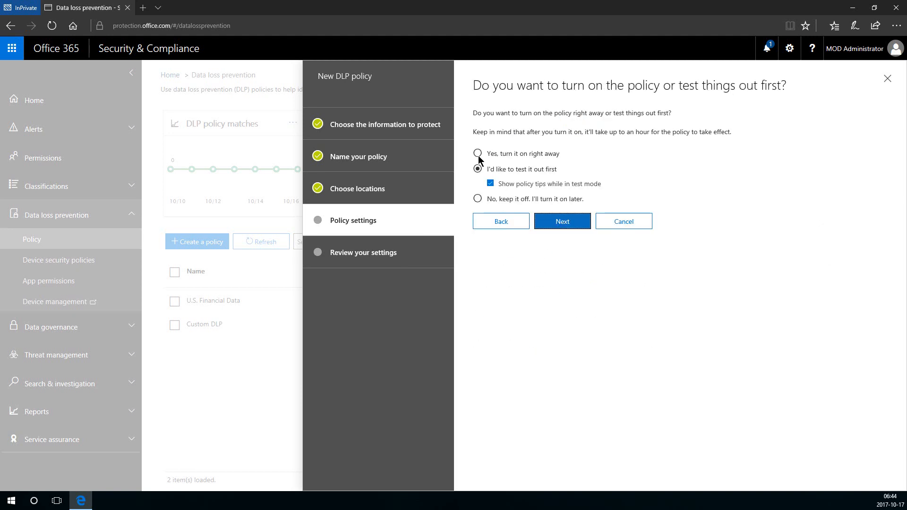
{"action": "left_click", "coordinate": [481, 153]}
{"action": "left_click", "coordinate": [573, 227]}
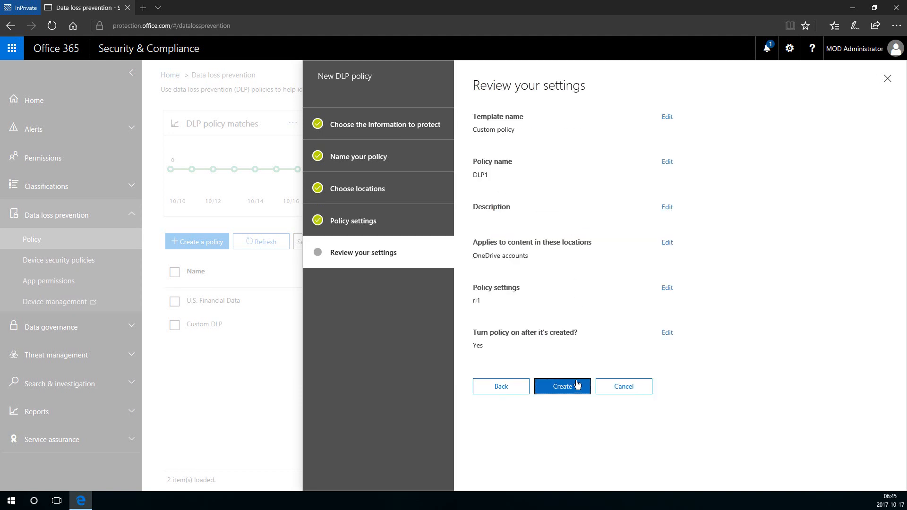
{"action": "left_click", "coordinate": [574, 382]}
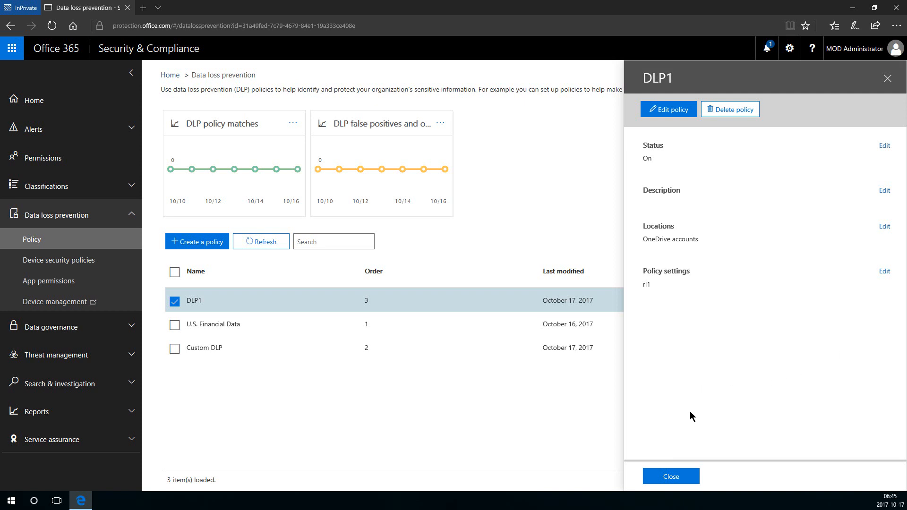
Close the DLP1 details pane and go to Device security policies.
{"action": "left_click", "coordinate": [669, 475]}
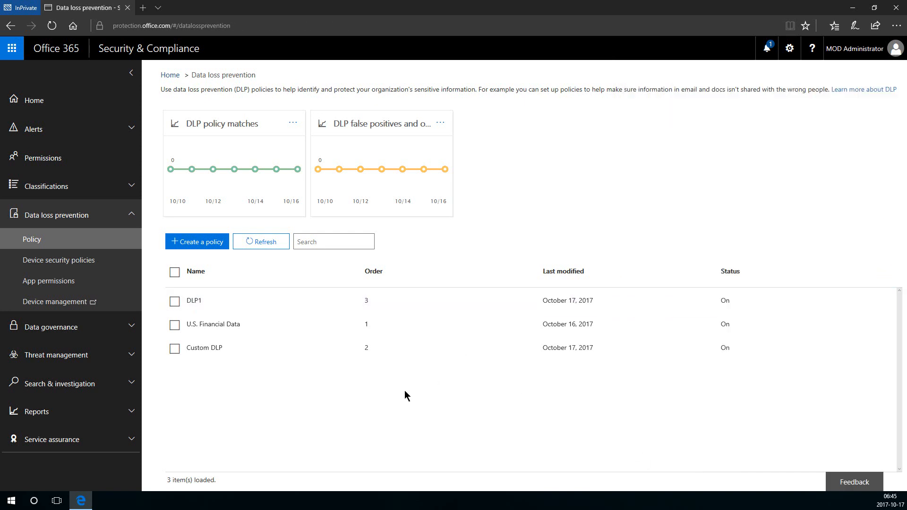
{"action": "left_click", "coordinate": [101, 260]}
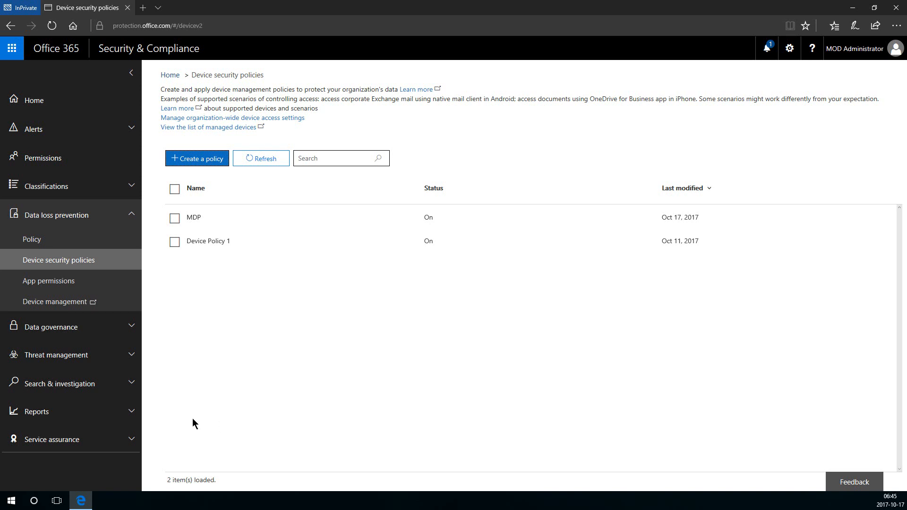
Start a new device security policy named mdp1 and accept its device requirements and settings.
{"action": "left_click", "coordinate": [200, 163]}
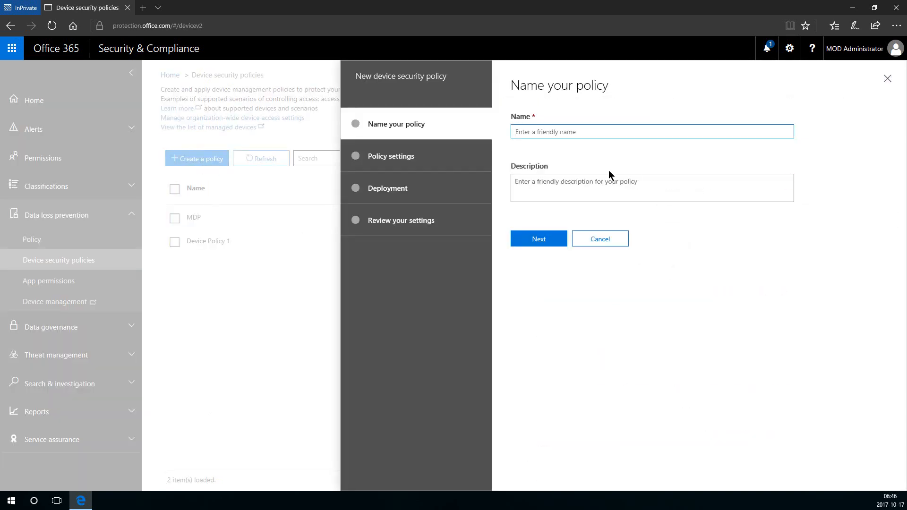
{"action": "type", "text": "mdp1"}
{"action": "left_click", "coordinate": [547, 237]}
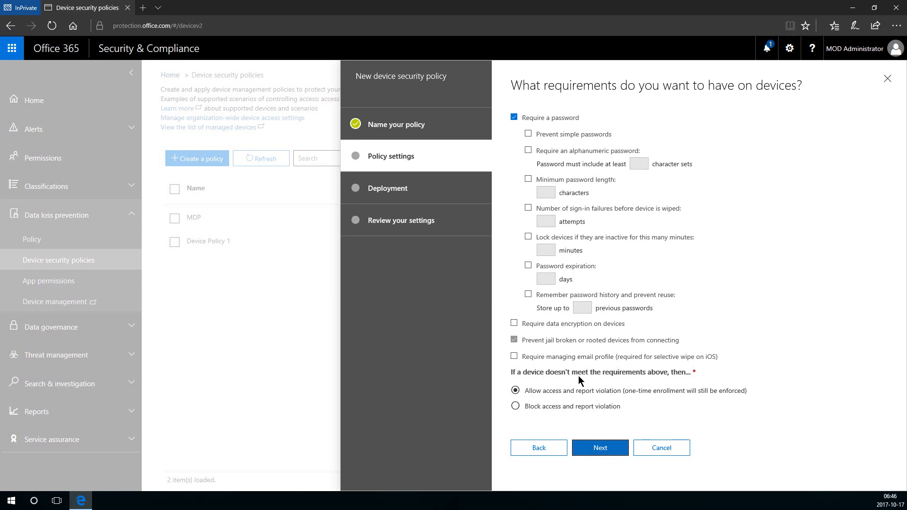
{"action": "left_click", "coordinate": [613, 450]}
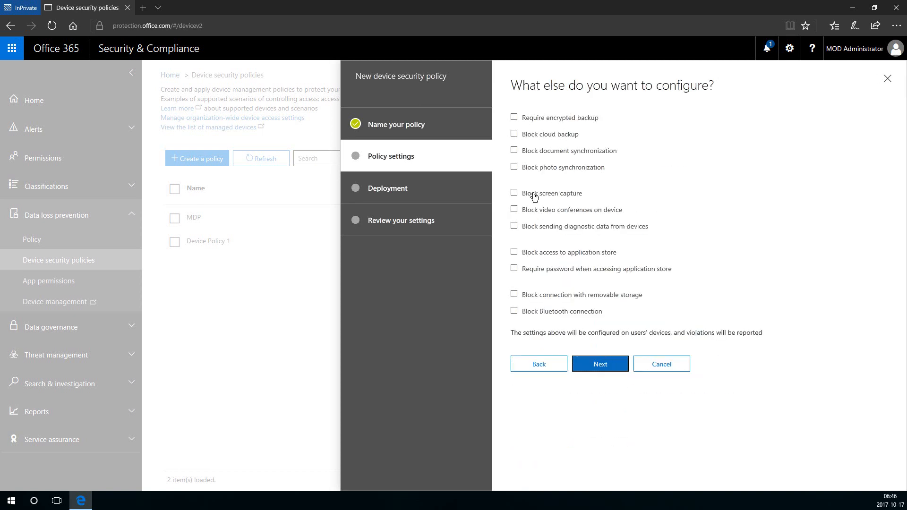
{"action": "left_click", "coordinate": [576, 366]}
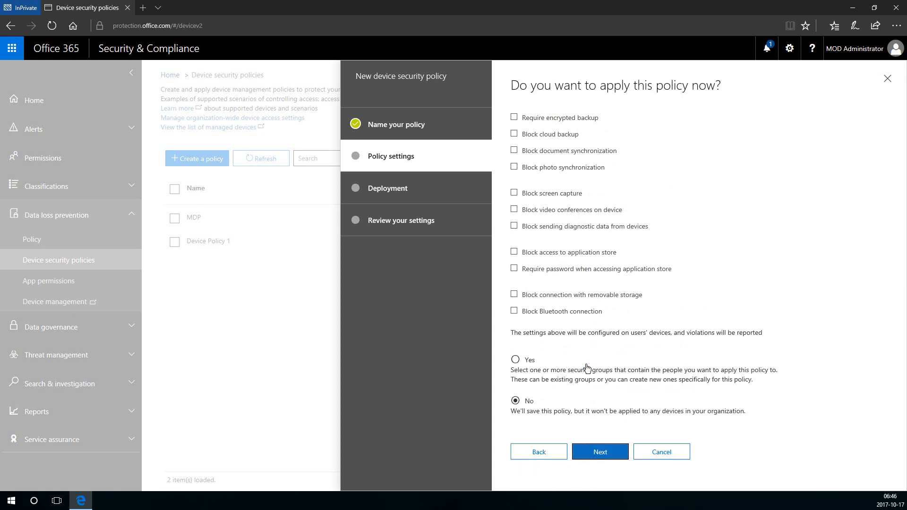
Apply mdp1 immediately and deploy it to the IT security group.
{"action": "left_click", "coordinate": [515, 118]}
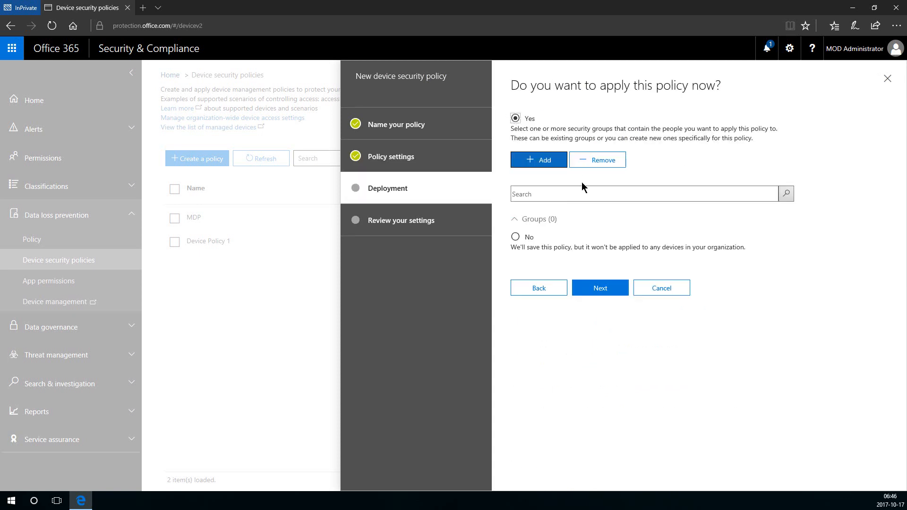
{"action": "left_click", "coordinate": [546, 161]}
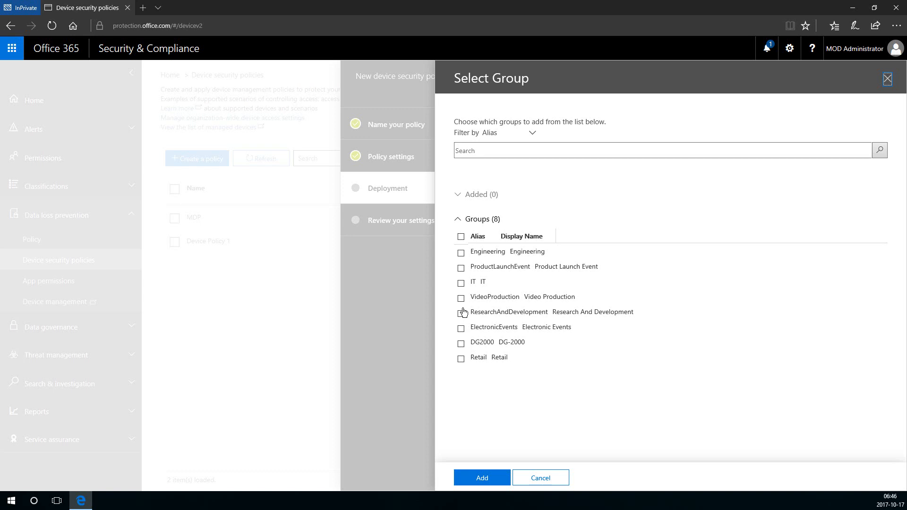
{"action": "left_click", "coordinate": [462, 284]}
{"action": "left_click", "coordinate": [503, 481]}
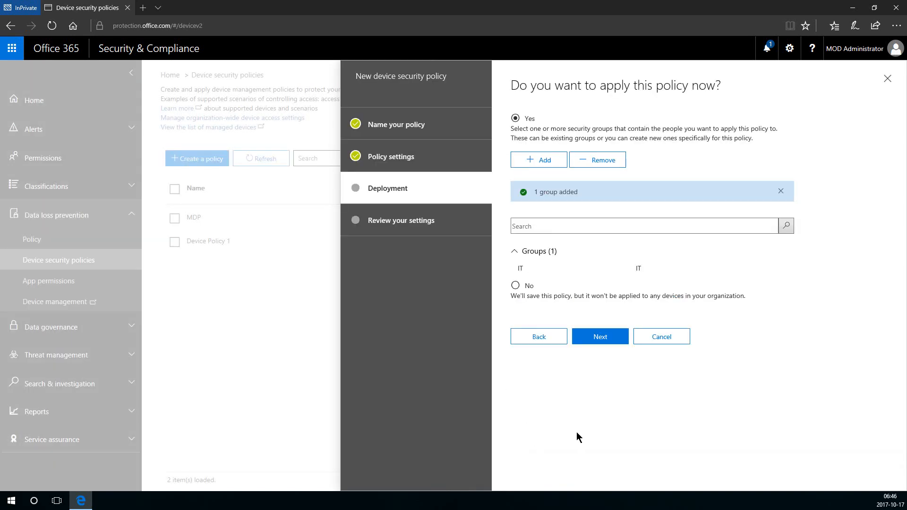
{"action": "left_click", "coordinate": [608, 340]}
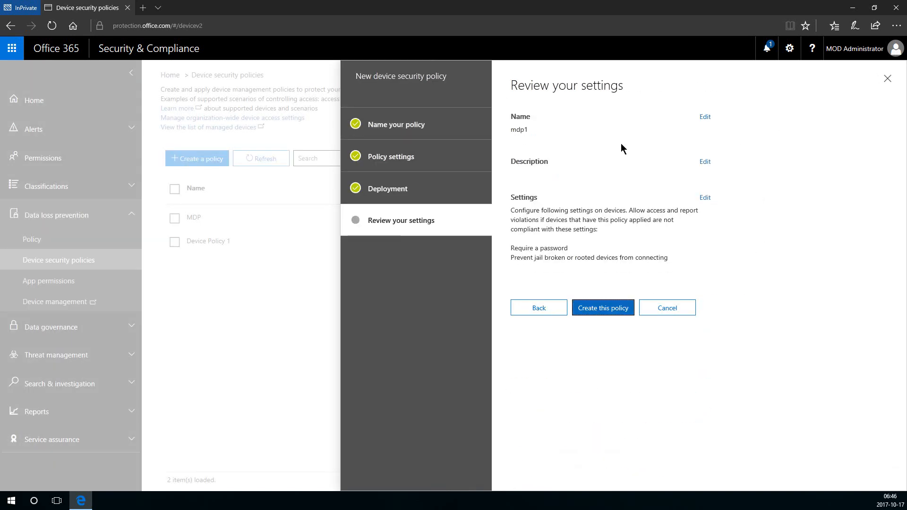
Create the mdp1 policy and close its details pane.
{"action": "left_click", "coordinate": [629, 310]}
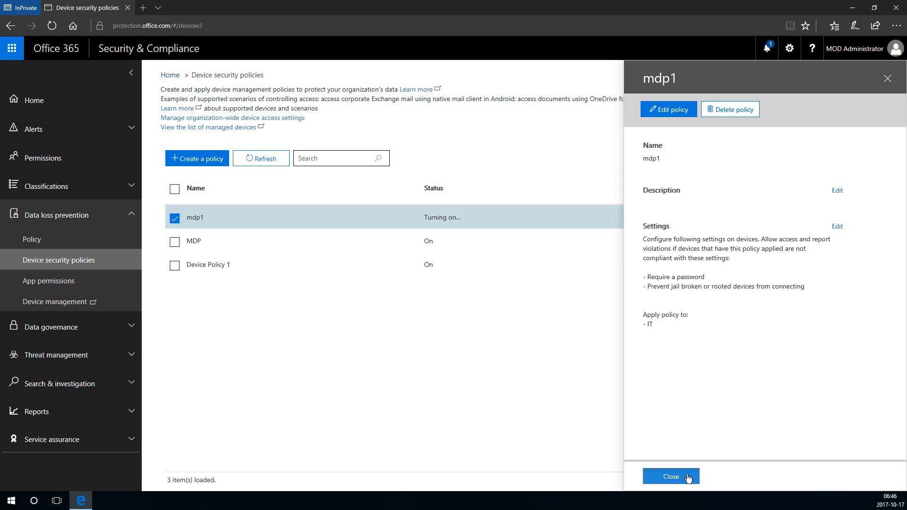
{"action": "left_click", "coordinate": [688, 477]}
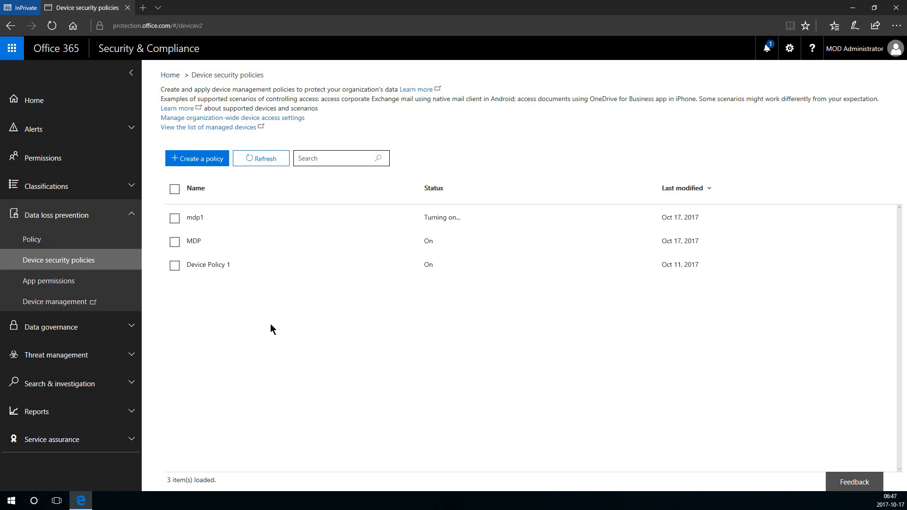
View App permissions and the Intune device management tab, close that tab, then expand Data governance.
{"action": "left_click", "coordinate": [113, 281]}
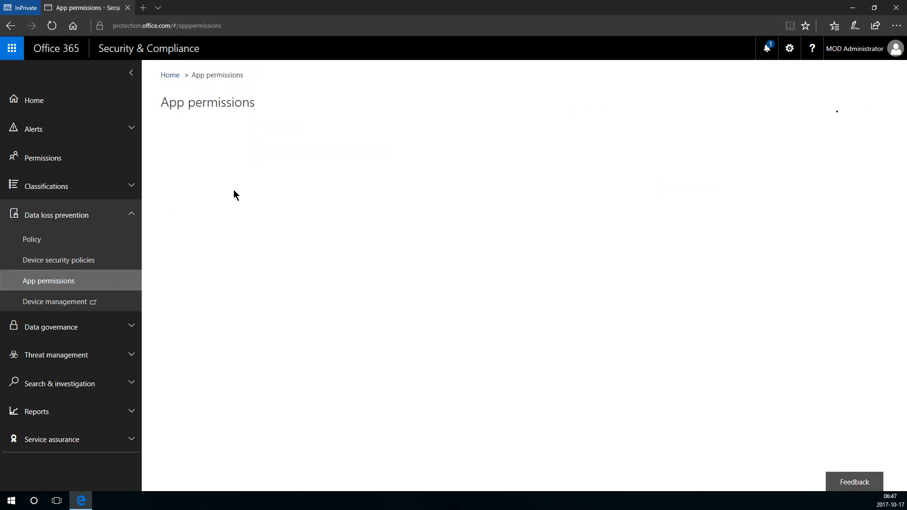
{"action": "left_click", "coordinate": [118, 308]}
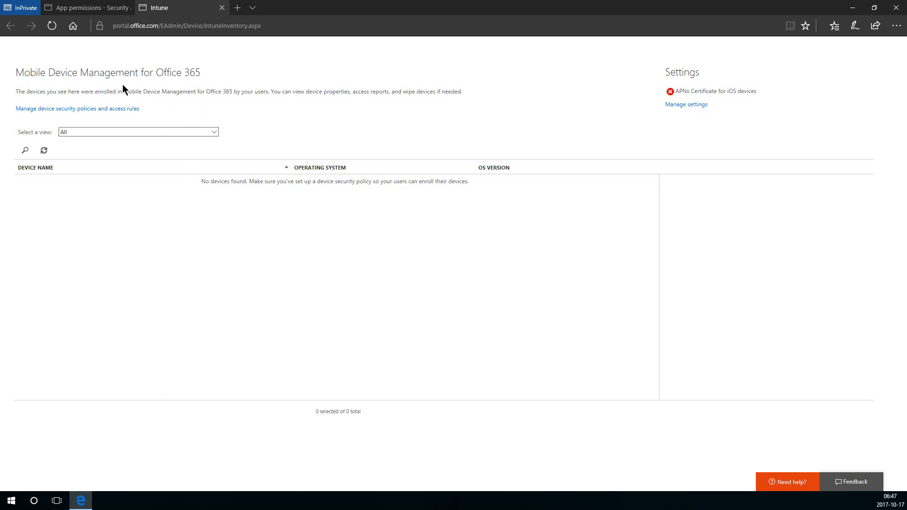
{"action": "left_click", "coordinate": [223, 8]}
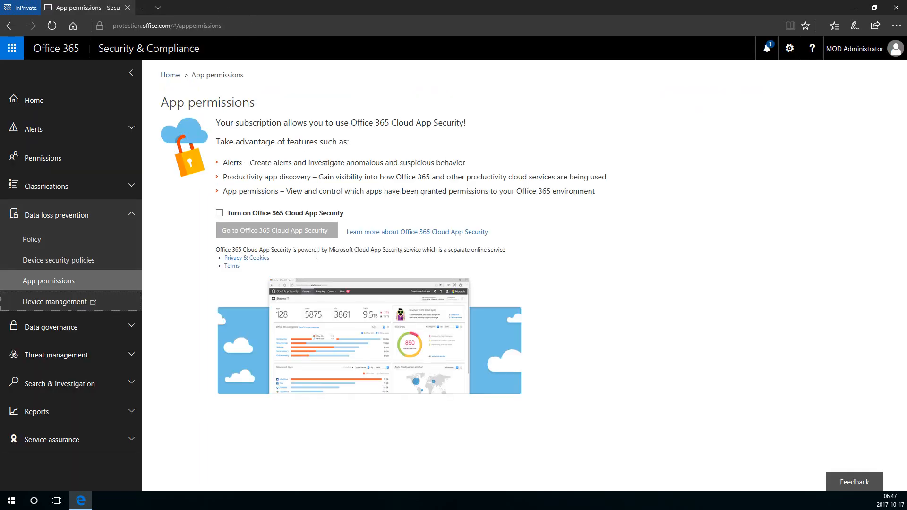
{"action": "left_click", "coordinate": [131, 225]}
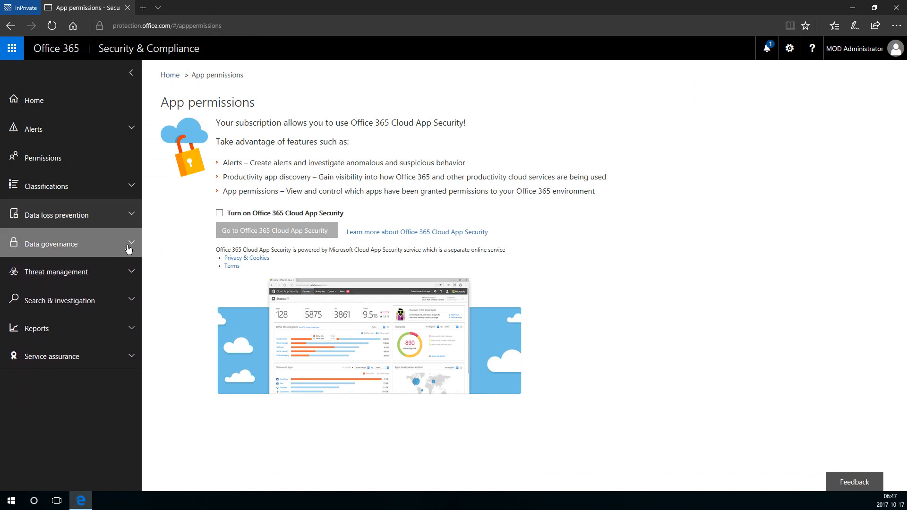
{"action": "left_click", "coordinate": [126, 246]}
Look over the Data governance dashboard, then open the PST Import page.
{"action": "left_click", "coordinate": [126, 272]}
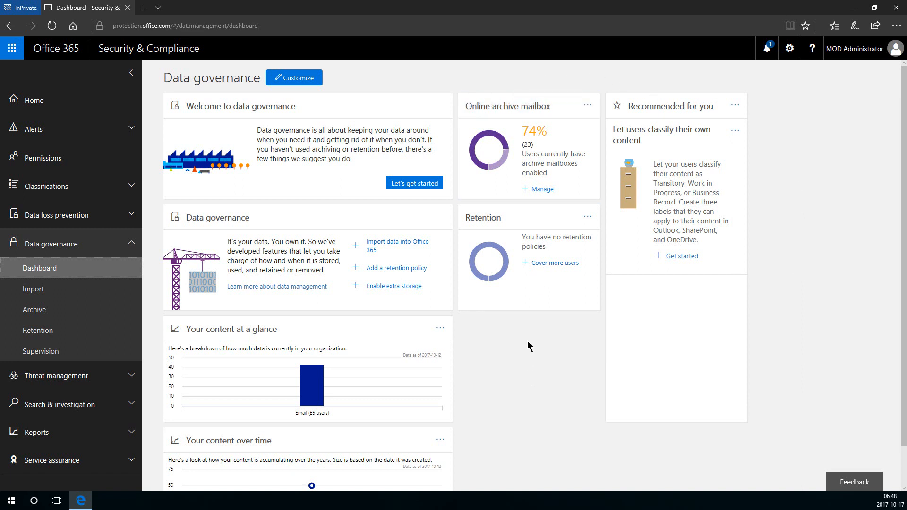
{"action": "scroll", "coordinate": [528, 346], "scroll_direction": "down", "scroll_amount": 1}
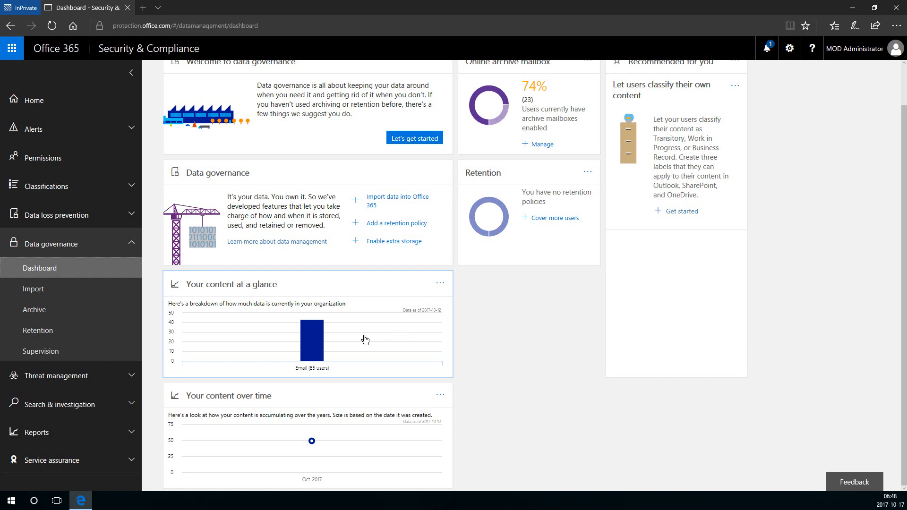
{"action": "mouse_move", "coordinate": [314, 340]}
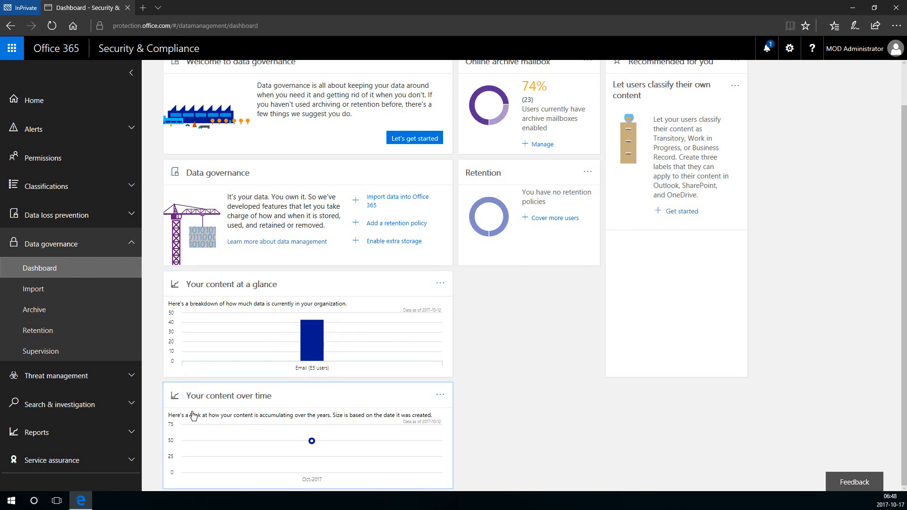
{"action": "mouse_move", "coordinate": [368, 486]}
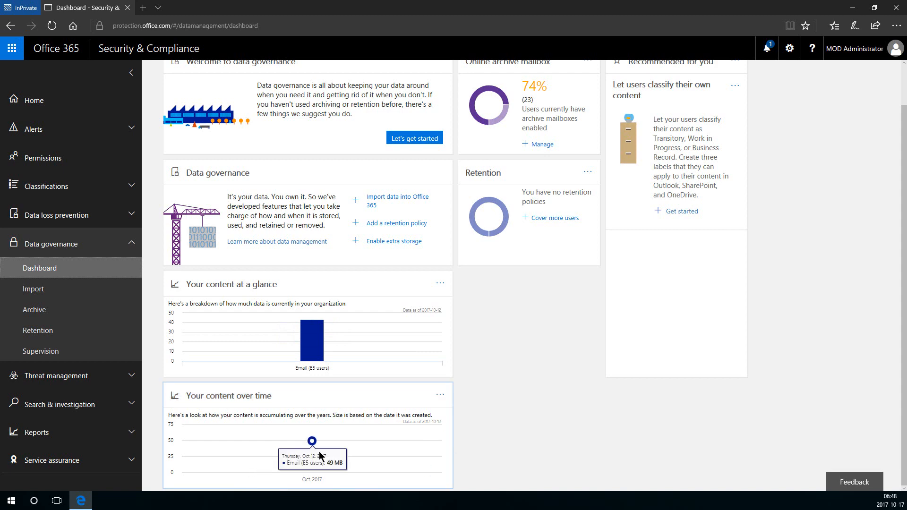
{"action": "scroll", "coordinate": [542, 302], "scroll_direction": "up", "scroll_amount": 1}
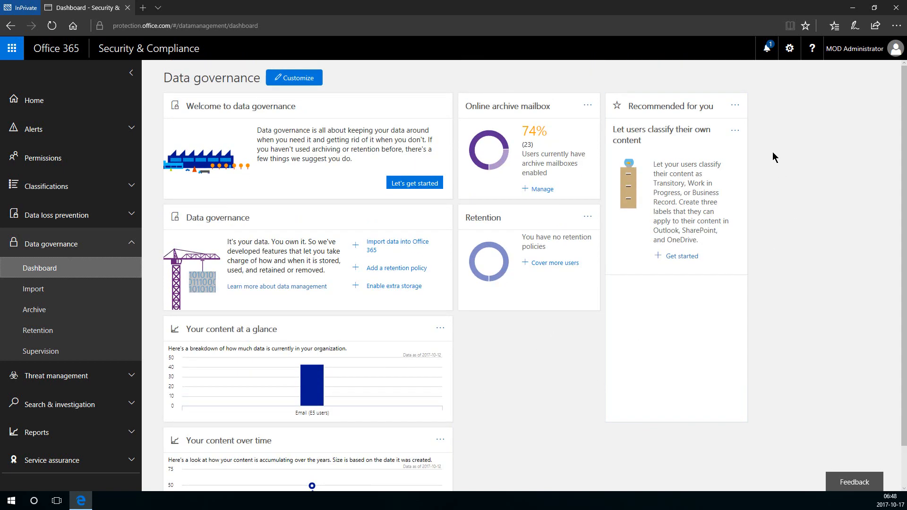
{"action": "left_click", "coordinate": [11, 296]}
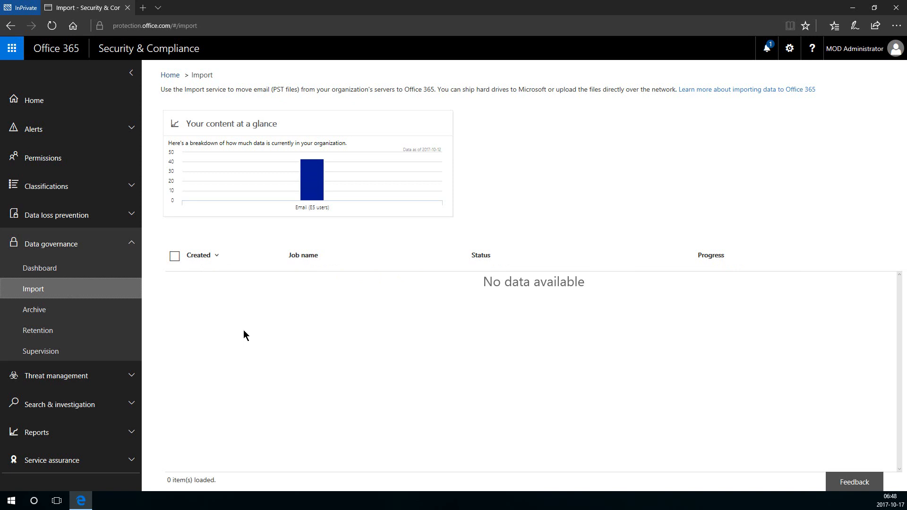
Check the Archive mailboxes page, then review the 10 existing retention policies.
{"action": "left_click", "coordinate": [60, 313]}
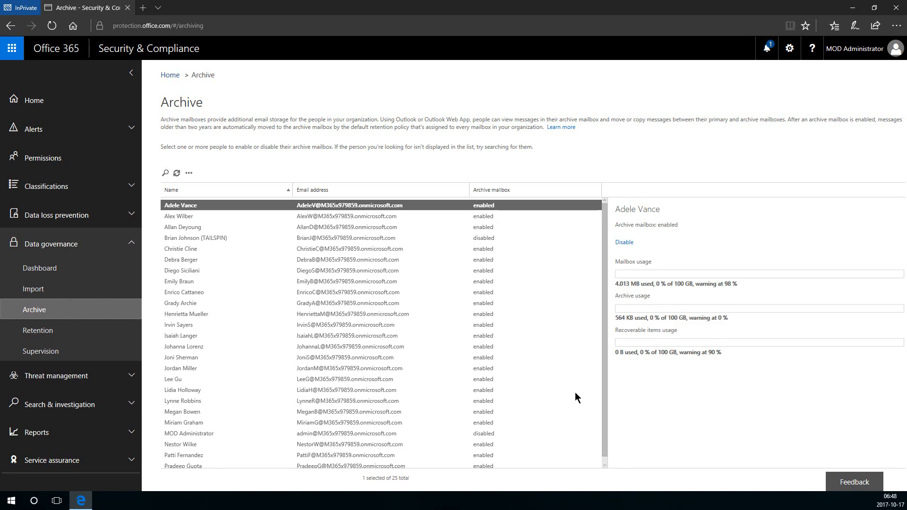
{"action": "left_click", "coordinate": [106, 332]}
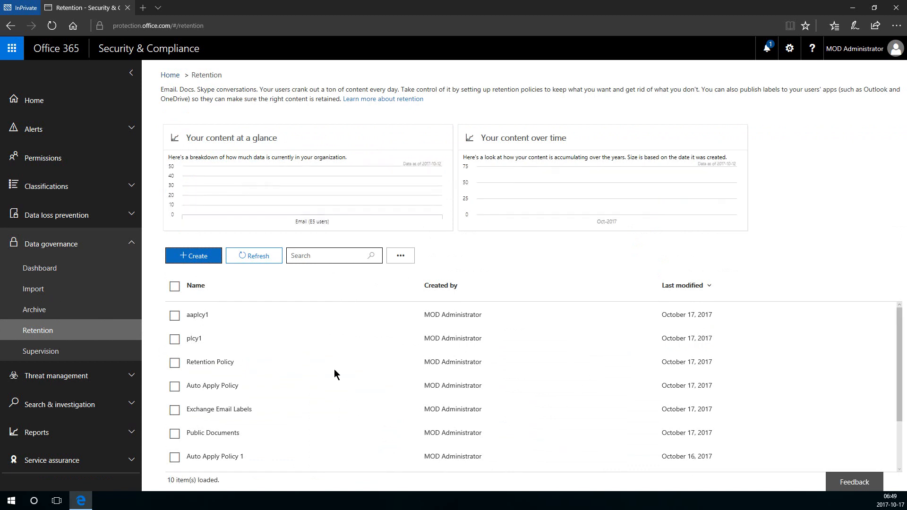
{"action": "scroll", "coordinate": [395, 354], "scroll_direction": "down", "scroll_amount": 2}
{"action": "scroll", "coordinate": [378, 369], "scroll_direction": "up", "scroll_amount": 2}
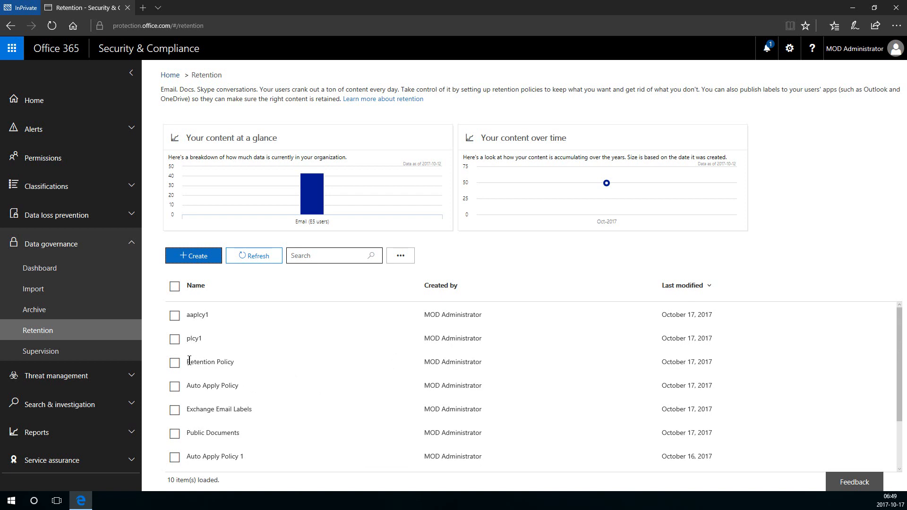
{"action": "scroll", "coordinate": [275, 366], "scroll_direction": "down", "scroll_amount": 3}
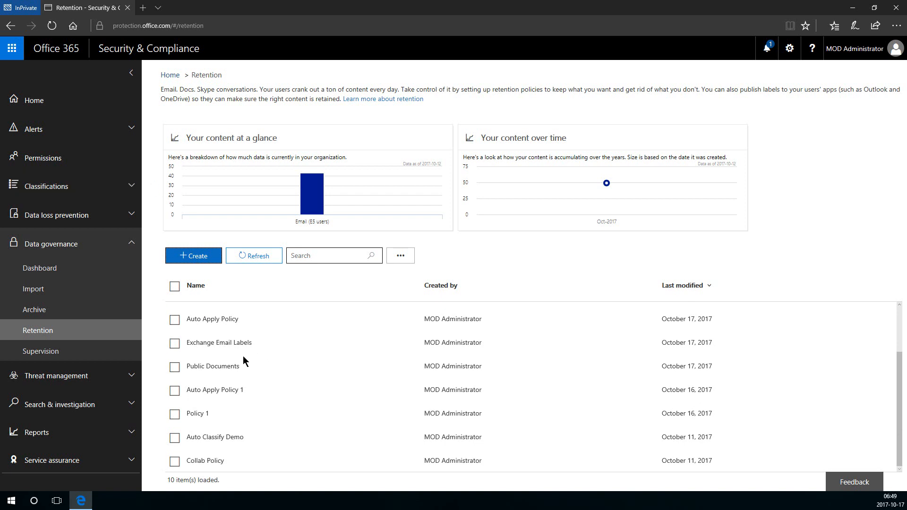
{"action": "scroll", "coordinate": [247, 404], "scroll_direction": "up", "scroll_amount": 3}
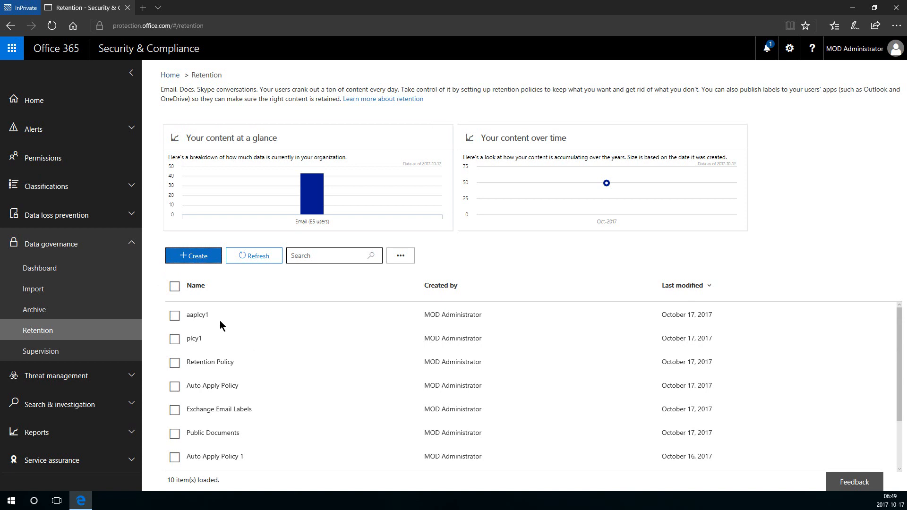
Create retention policy rp1 that retains content for 7 years.
{"action": "left_click", "coordinate": [199, 257]}
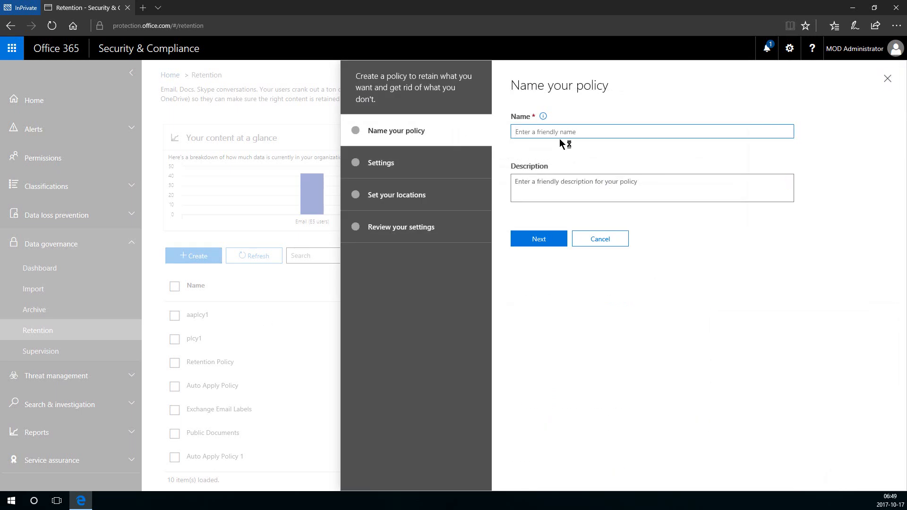
{"action": "type", "text": "rp1"}
{"action": "left_click", "coordinate": [543, 238]}
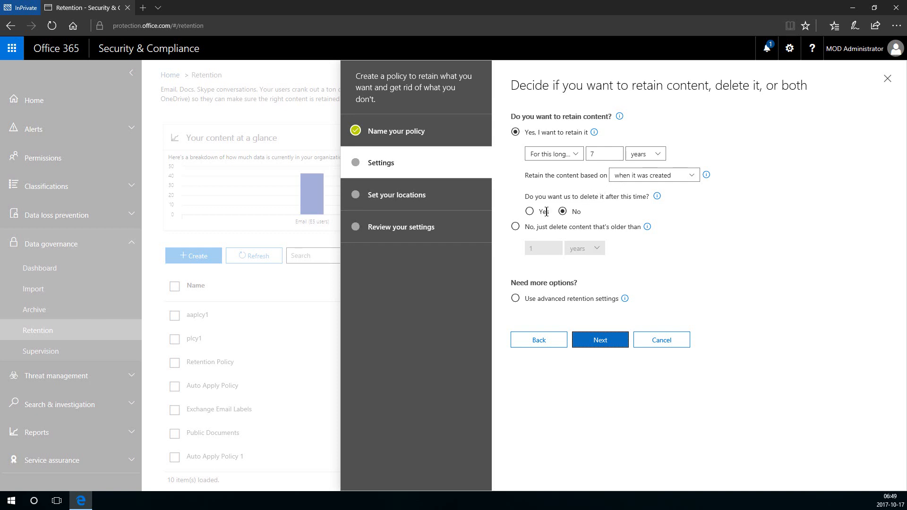
{"action": "left_click", "coordinate": [590, 342]}
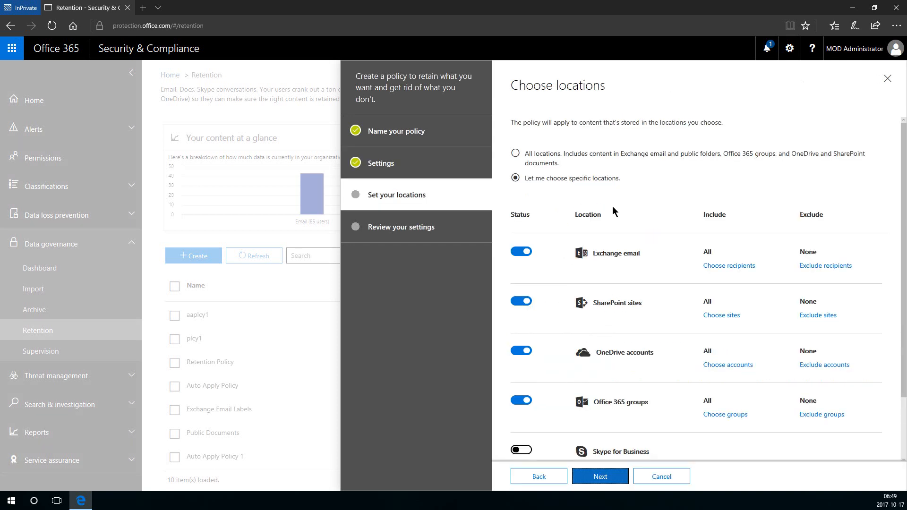
Turn off Exchange email, SharePoint sites and Office 365 groups, and turn on Skype for Business.
{"action": "left_click", "coordinate": [519, 253]}
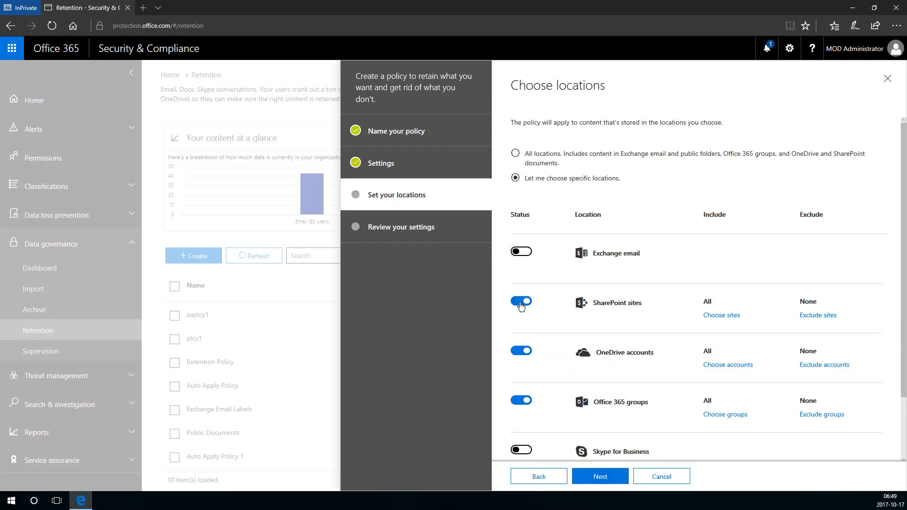
{"action": "left_click", "coordinate": [521, 302]}
{"action": "left_click", "coordinate": [521, 401]}
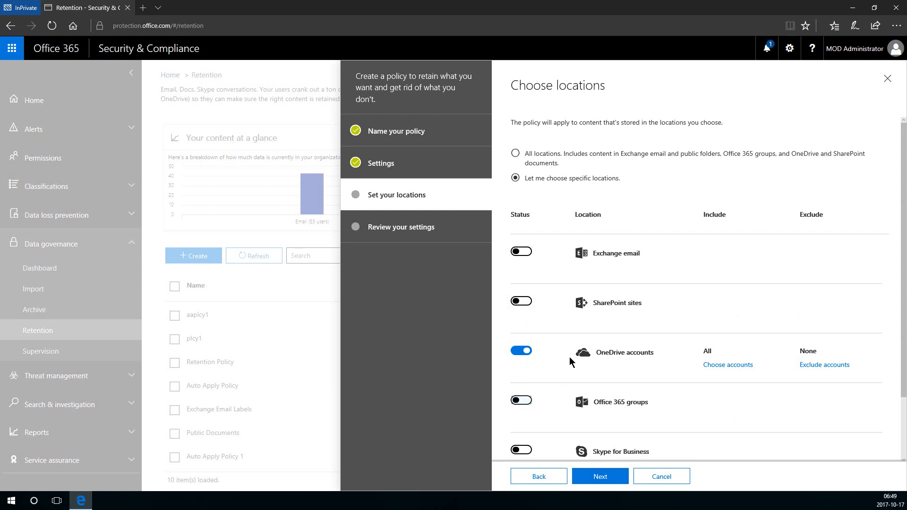
{"action": "scroll", "coordinate": [545, 390], "scroll_direction": "down", "scroll_amount": 2}
{"action": "left_click", "coordinate": [524, 381]}
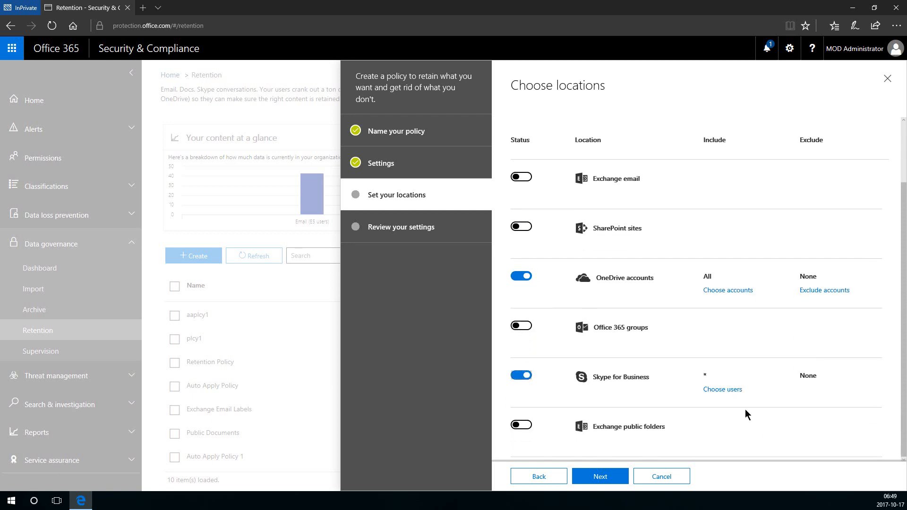
Restrict rp1's Skype for Business location to one selected user.
{"action": "left_click", "coordinate": [726, 394]}
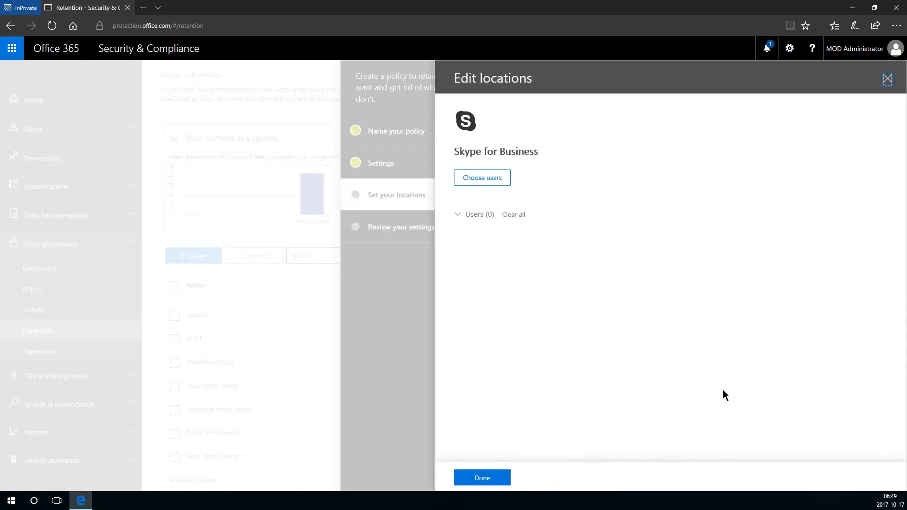
{"action": "left_click", "coordinate": [494, 180]}
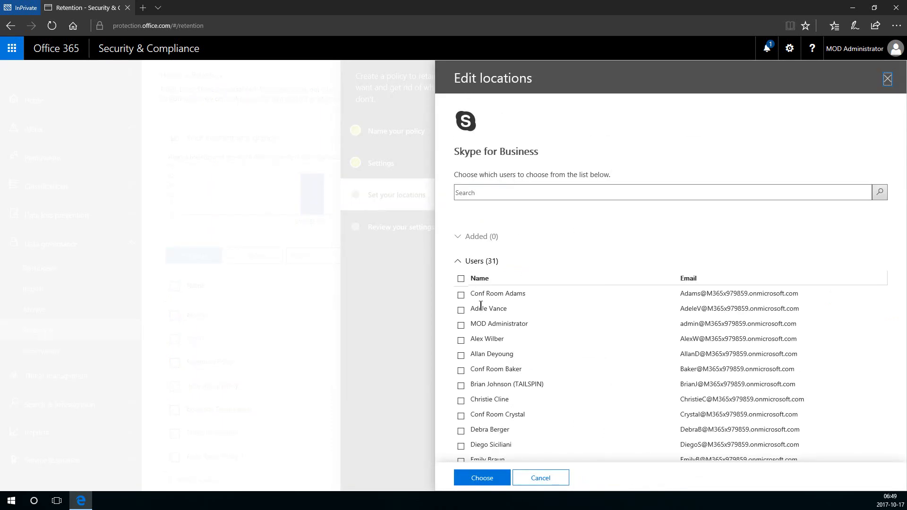
{"action": "left_click", "coordinate": [461, 340]}
{"action": "left_click", "coordinate": [487, 477]}
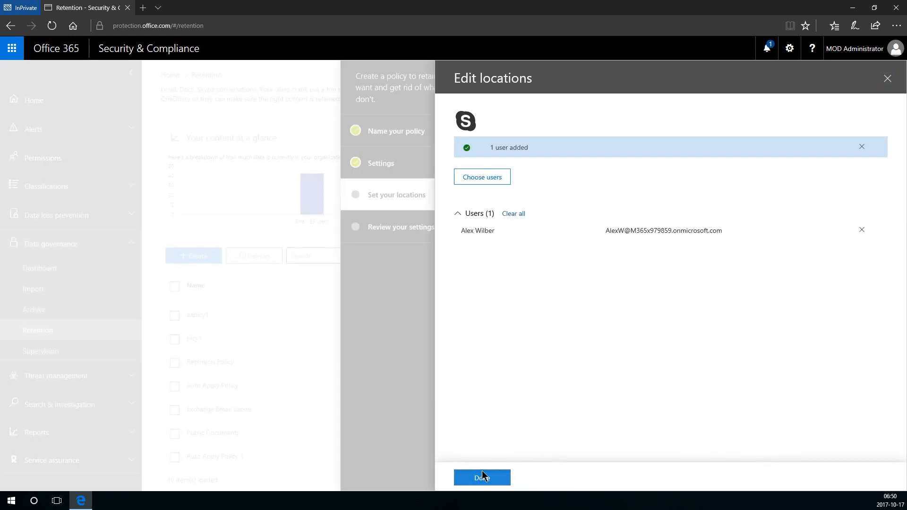
{"action": "left_click", "coordinate": [485, 478]}
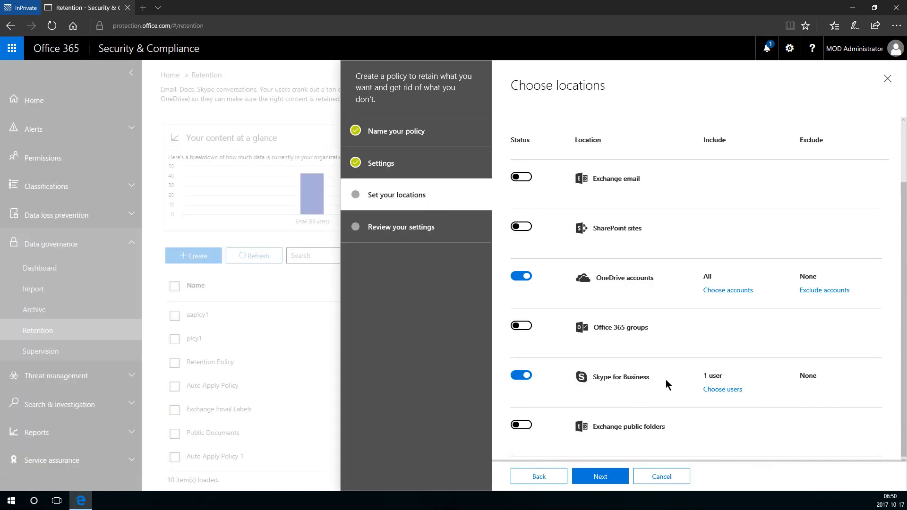
{"action": "left_click", "coordinate": [591, 478]}
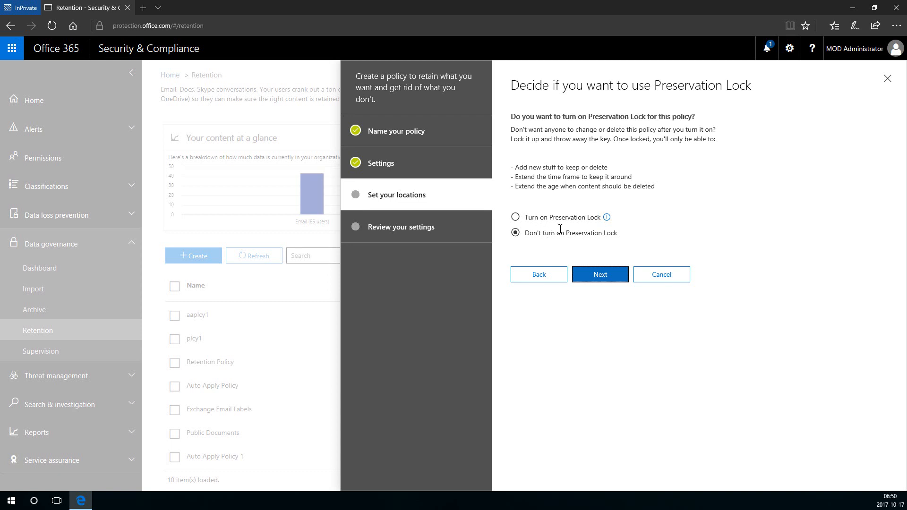
Back out of Preservation Lock at the warning and leave rp1 unlocked.
{"action": "left_click", "coordinate": [515, 217]}
{"action": "left_click", "coordinate": [600, 275]}
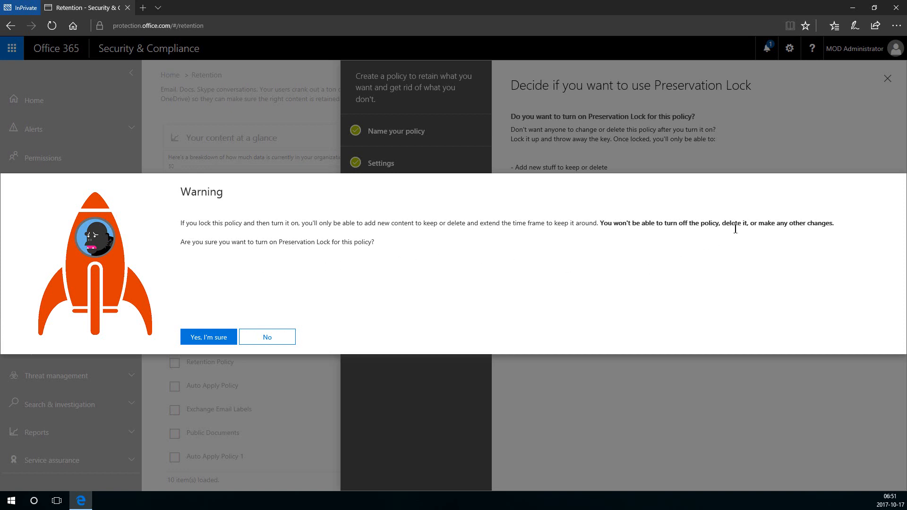
{"action": "left_click", "coordinate": [268, 337]}
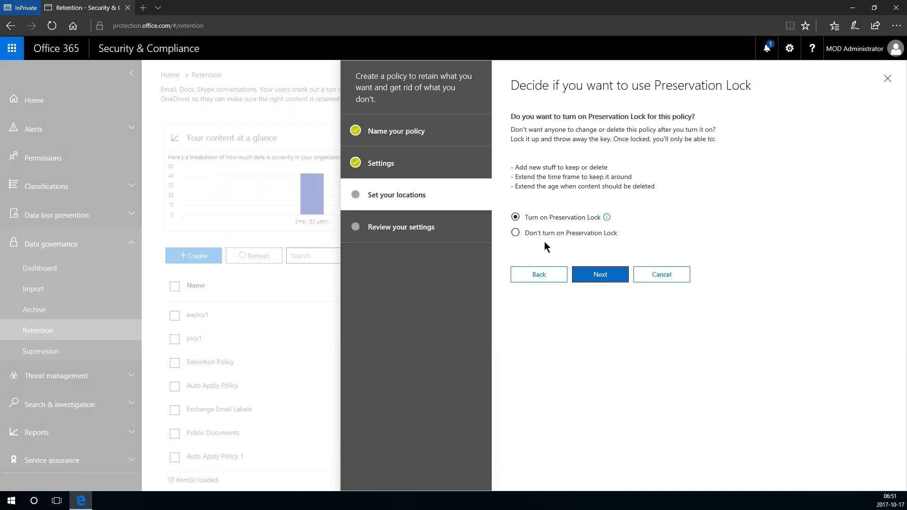
{"action": "left_click", "coordinate": [525, 232]}
{"action": "left_click", "coordinate": [590, 274]}
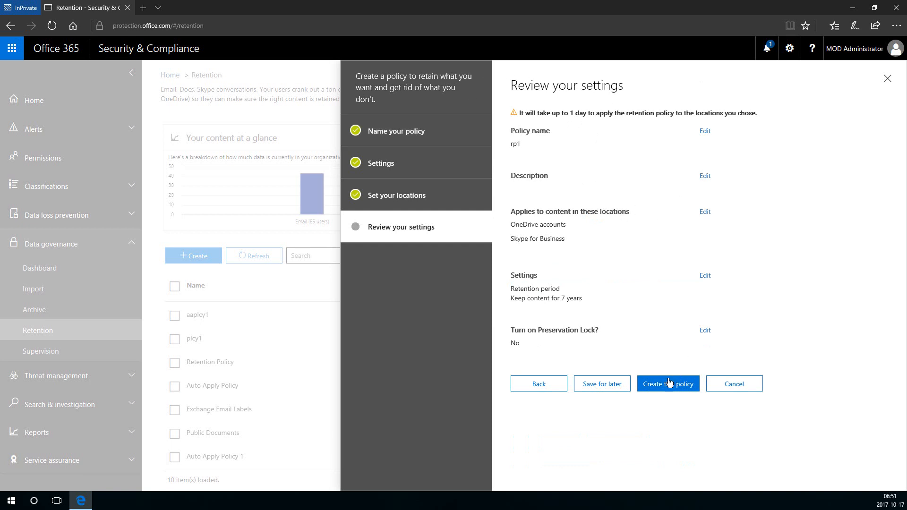
Create the rp1 retention policy, close its details pane, and go to the Supervision policies page.
{"action": "left_click", "coordinate": [651, 388]}
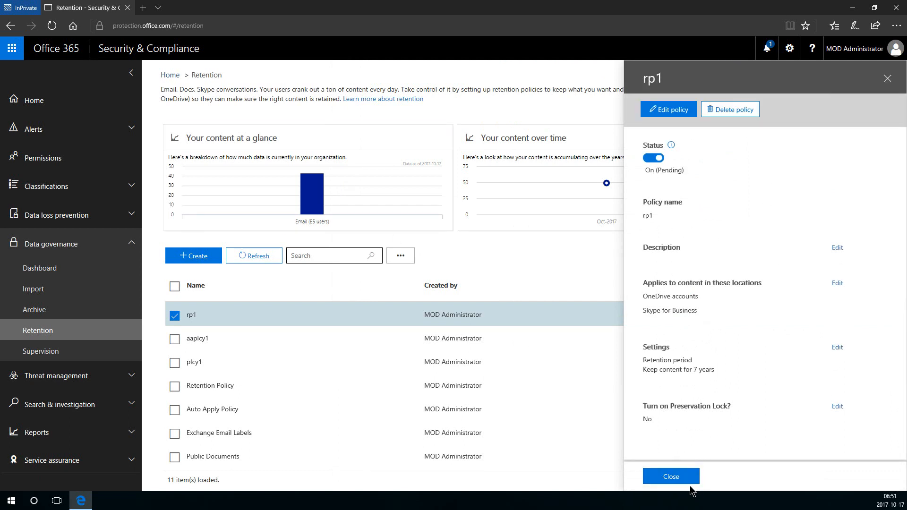
{"action": "left_click", "coordinate": [673, 477]}
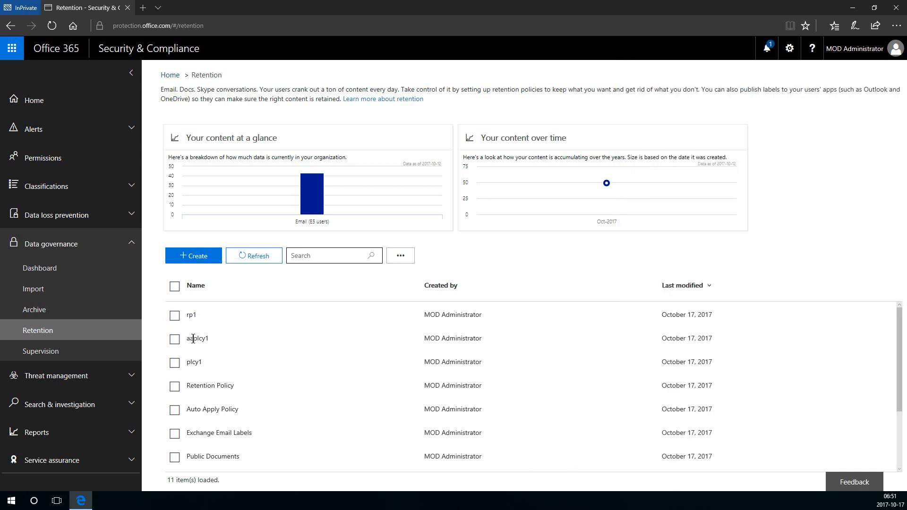
{"action": "left_click", "coordinate": [104, 351]}
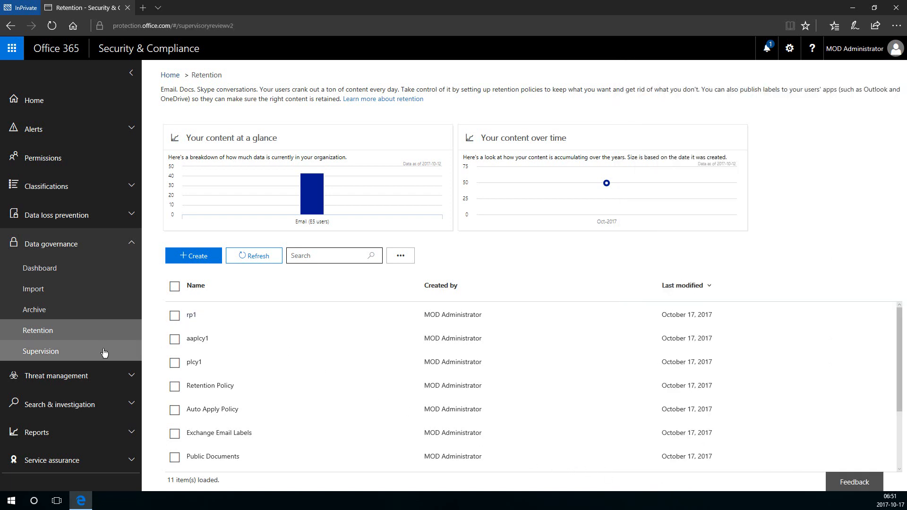
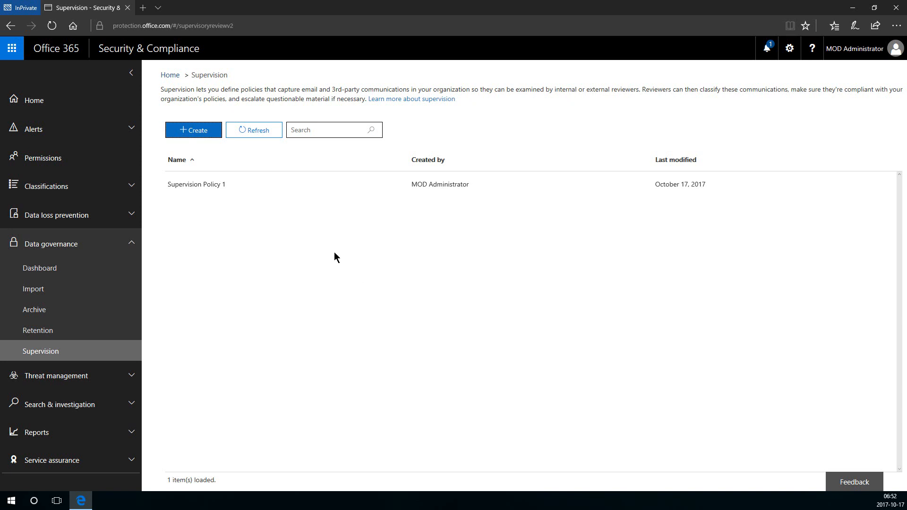
Create a new supervision policy named super1 and continue to the users step.
{"action": "left_click", "coordinate": [205, 136]}
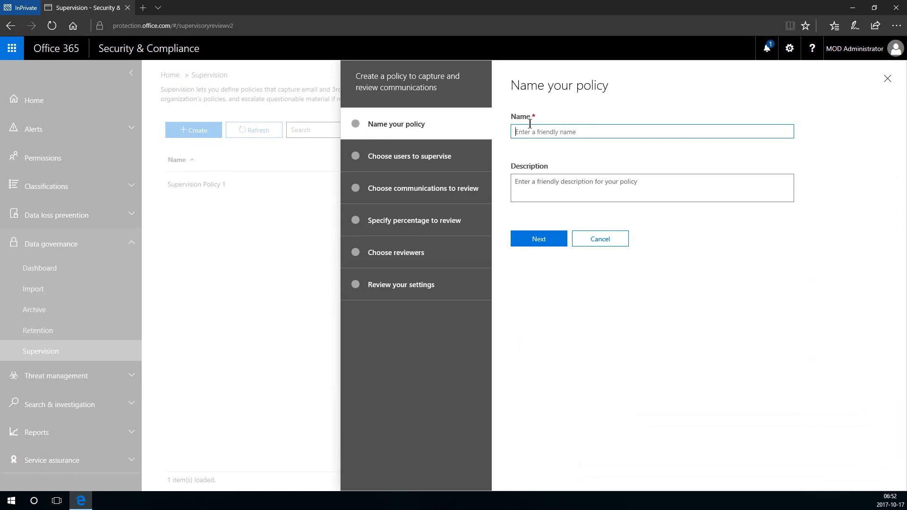
{"action": "type", "text": "super1"}
{"action": "key", "text": "Tab"}
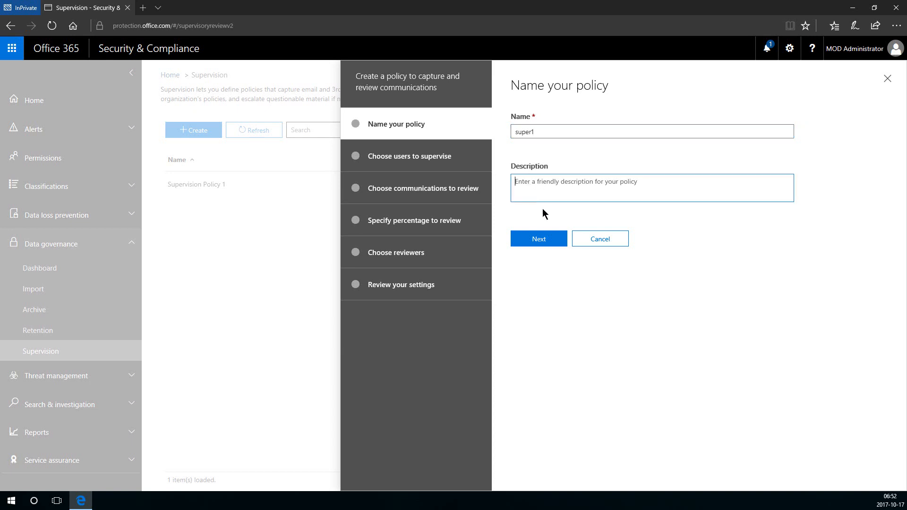
{"action": "left_click", "coordinate": [552, 243]}
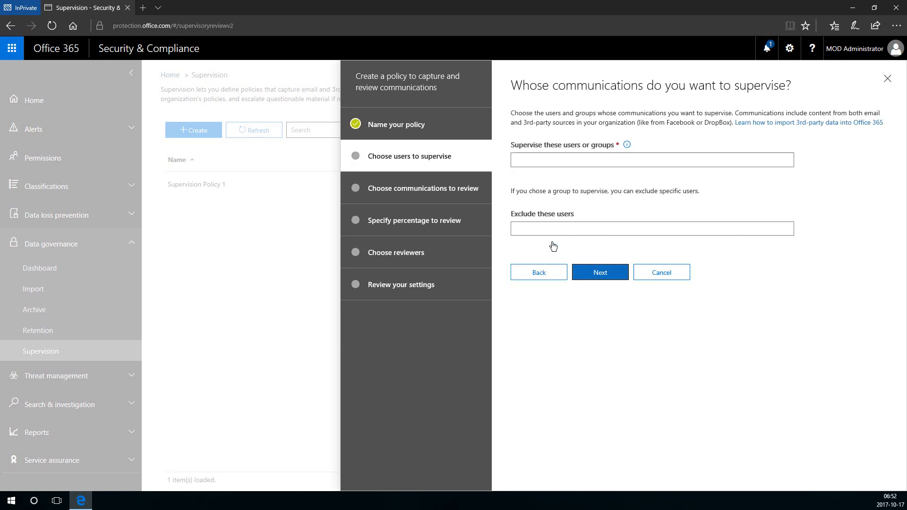
Add two users to supervise, leave the Exclude list empty, and continue.
{"action": "left_click", "coordinate": [555, 166]}
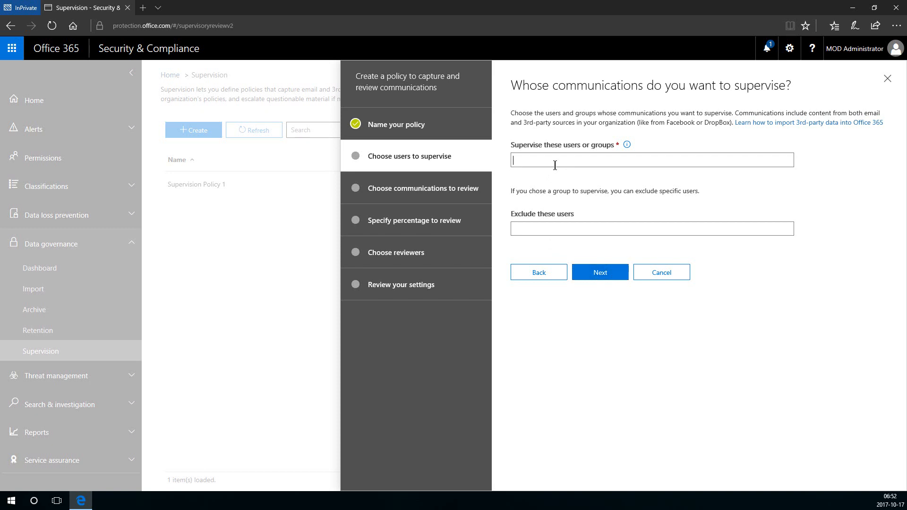
{"action": "scroll", "coordinate": [567, 226], "scroll_direction": "down", "scroll_amount": 3}
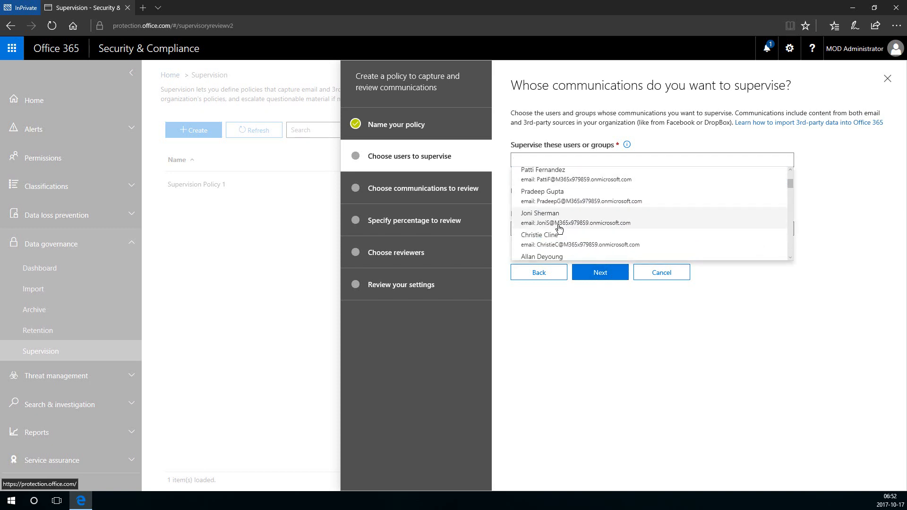
{"action": "left_click", "coordinate": [552, 218]}
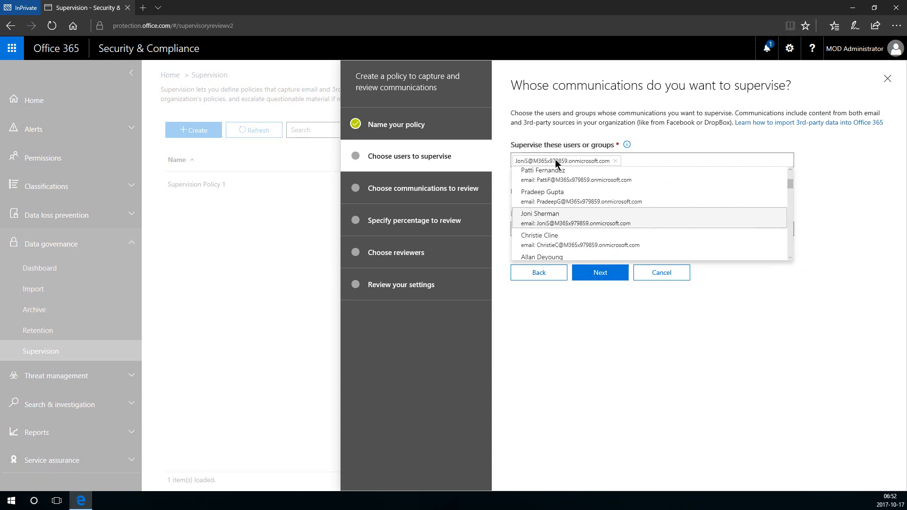
{"action": "left_click", "coordinate": [640, 161]}
{"action": "scroll", "coordinate": [614, 222], "scroll_direction": "down", "scroll_amount": 3}
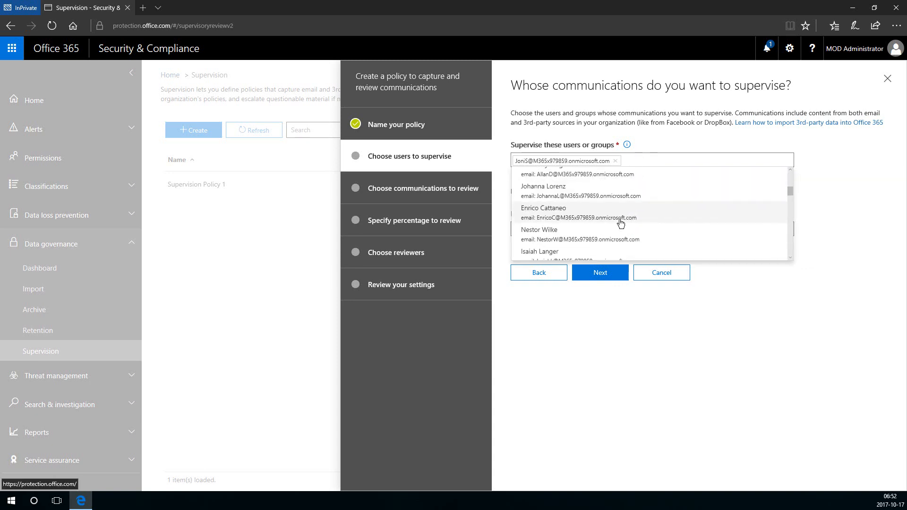
{"action": "left_click", "coordinate": [570, 225]}
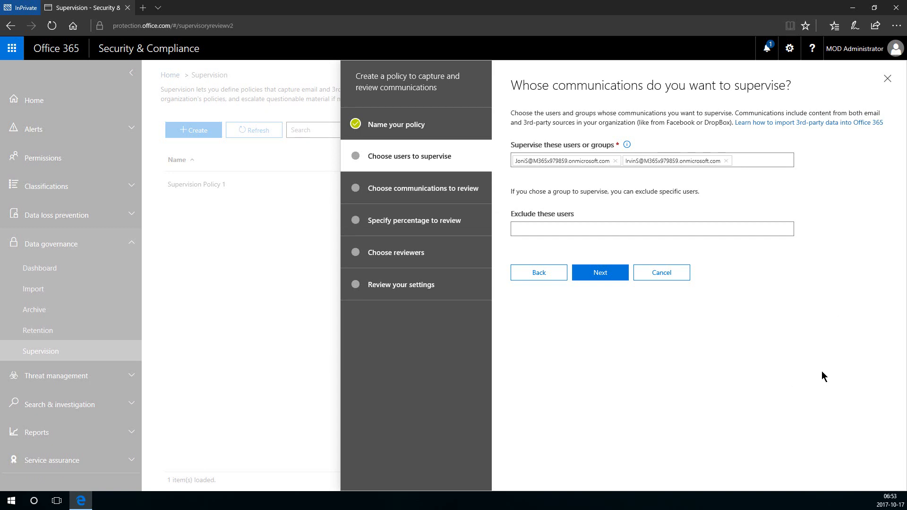
{"action": "left_click", "coordinate": [517, 228]}
{"action": "left_click", "coordinate": [597, 209]}
{"action": "left_click", "coordinate": [613, 277]}
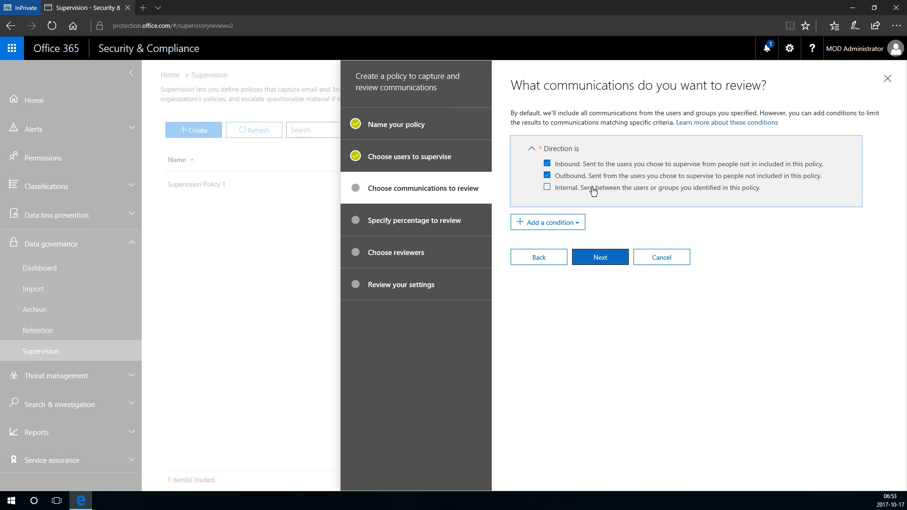
Add a 'Message size is larger than' condition set to 2 MB and continue.
{"action": "left_click", "coordinate": [573, 222]}
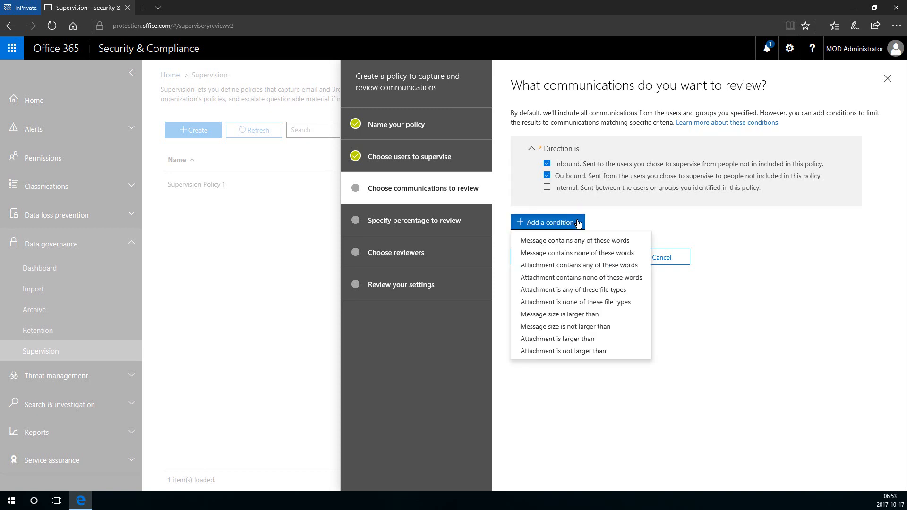
{"action": "left_click", "coordinate": [579, 316]}
{"action": "left_click", "coordinate": [557, 244]}
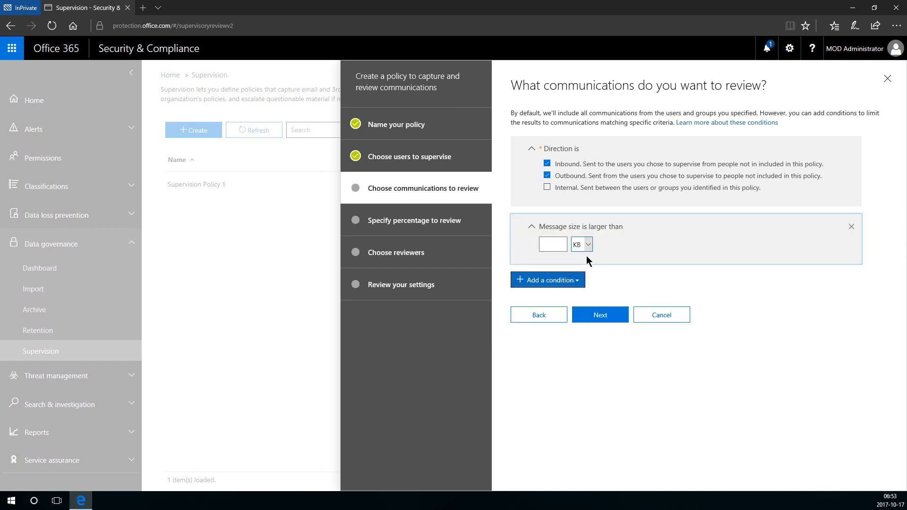
{"action": "left_click", "coordinate": [582, 244]}
{"action": "left_click", "coordinate": [581, 259]}
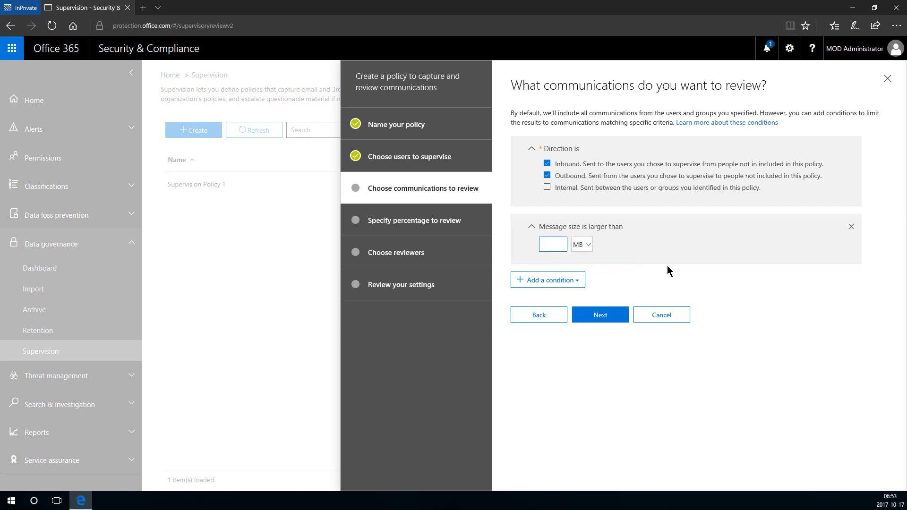
{"action": "type", "text": "2"}
{"action": "left_click", "coordinate": [587, 312]}
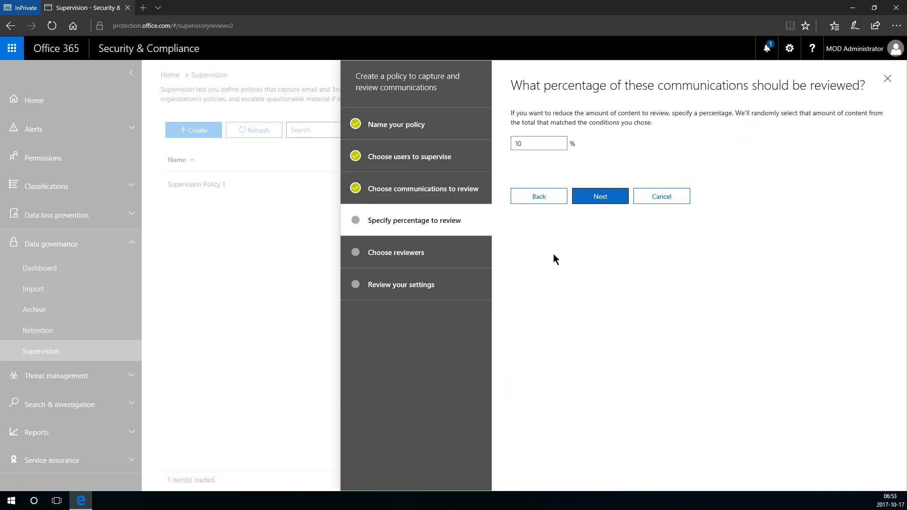
Change the review percentage from 10% to 100% and continue.
{"action": "left_click_drag", "start_coordinate": [530, 143], "coordinate": [513, 143]}
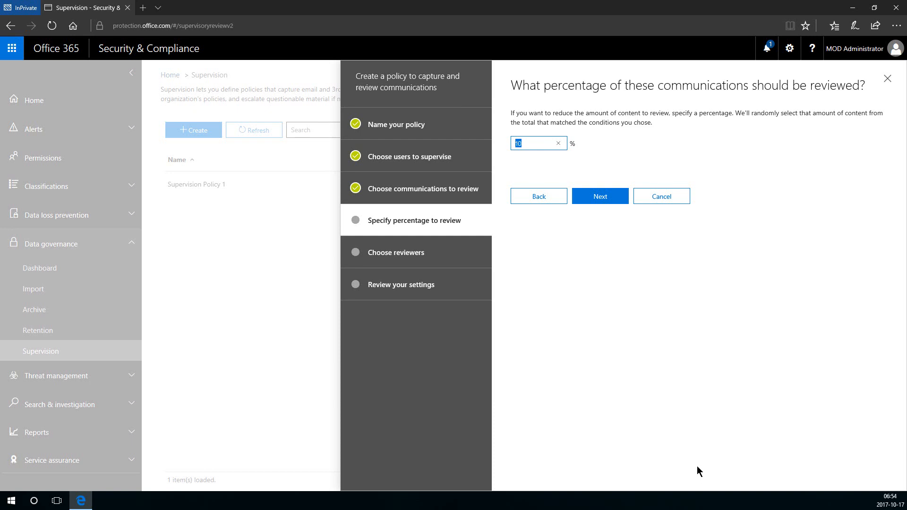
{"action": "left_click", "coordinate": [535, 148]}
{"action": "left_click", "coordinate": [614, 200]}
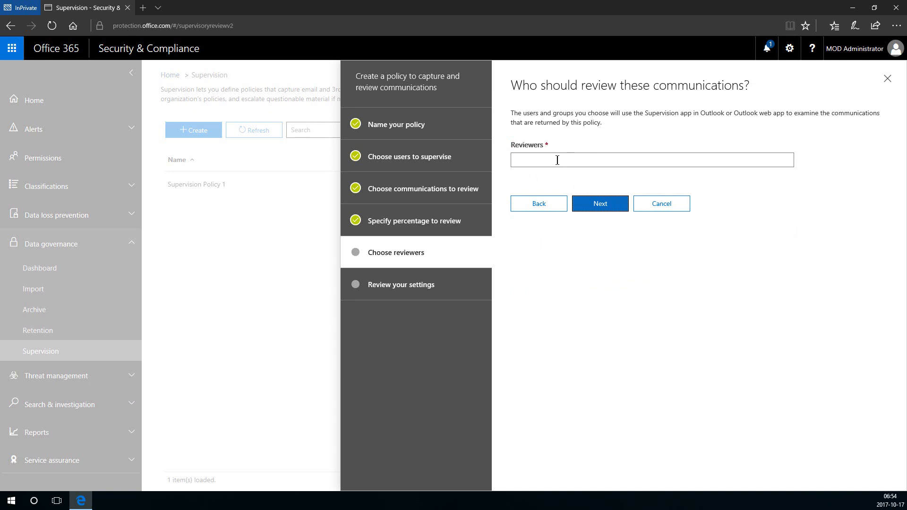
Choose the admin account as reviewer and continue to the settings summary.
{"action": "left_click", "coordinate": [558, 160]}
{"action": "left_click", "coordinate": [556, 180]}
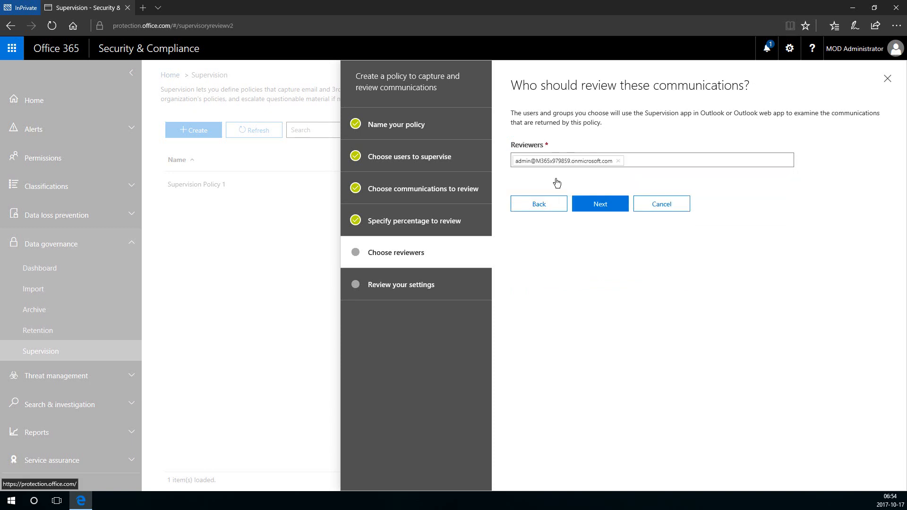
{"action": "left_click", "coordinate": [606, 211]}
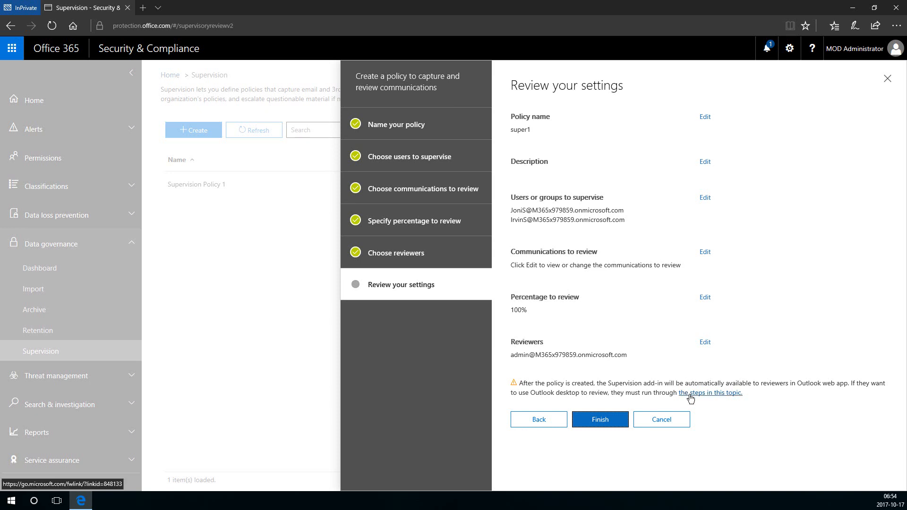
Finish super1, check its Activating status in the details pane, then close it.
{"action": "left_click", "coordinate": [596, 422]}
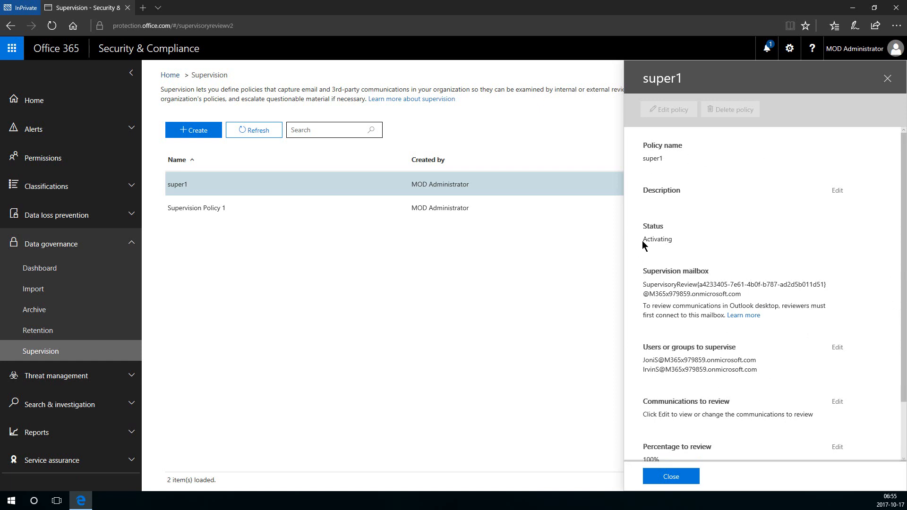
{"action": "left_click_drag", "start_coordinate": [647, 239], "coordinate": [670, 240]}
{"action": "scroll", "coordinate": [677, 239], "scroll_direction": "down", "scroll_amount": 3}
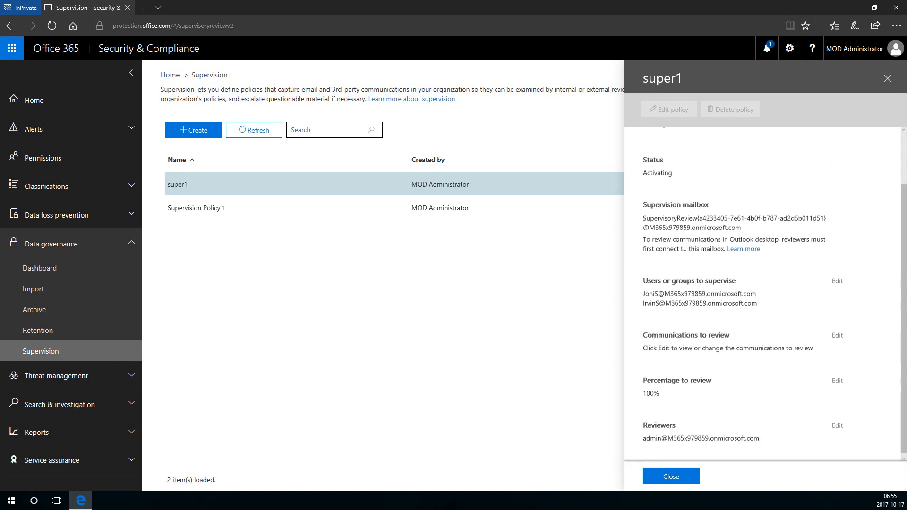
{"action": "scroll", "coordinate": [721, 373], "scroll_direction": "up", "scroll_amount": 3}
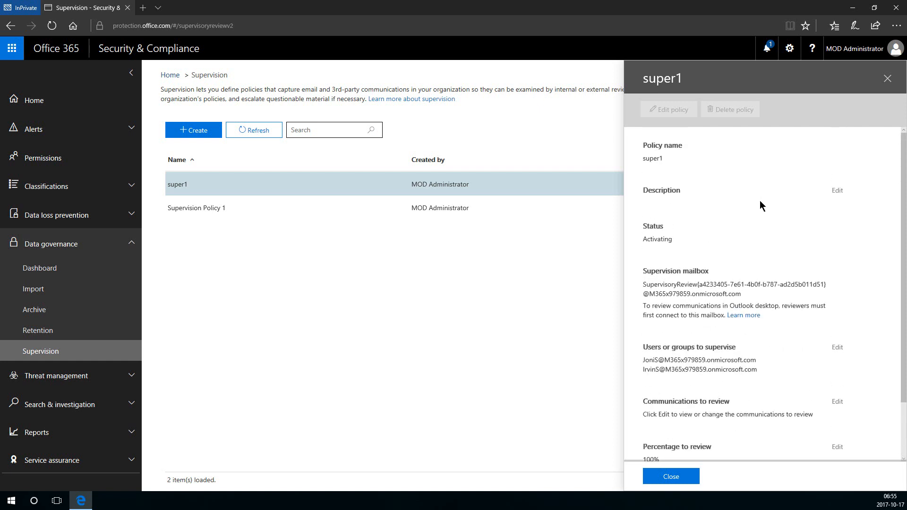
{"action": "scroll", "coordinate": [785, 324], "scroll_direction": "down", "scroll_amount": 3}
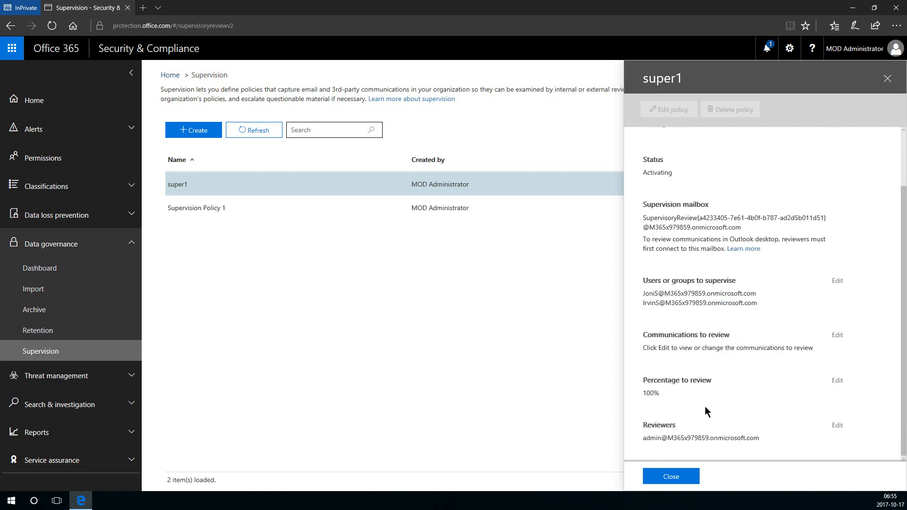
{"action": "left_click", "coordinate": [680, 484]}
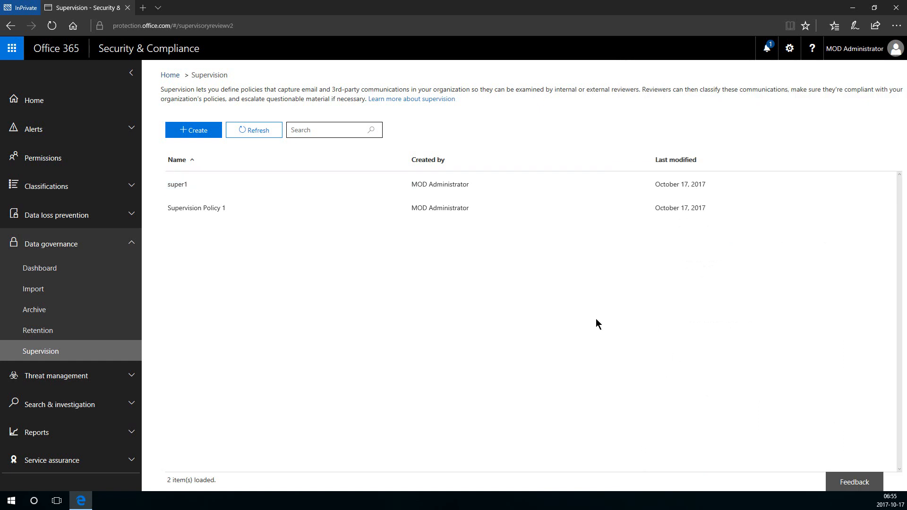
Expand Threat management, look over its Dashboard, then go to Explorer.
{"action": "left_click", "coordinate": [127, 243]}
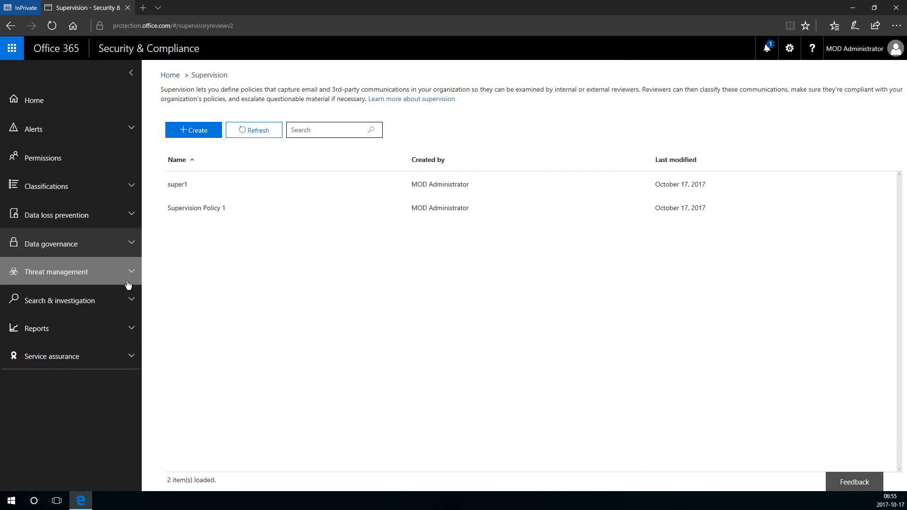
{"action": "left_click", "coordinate": [127, 283]}
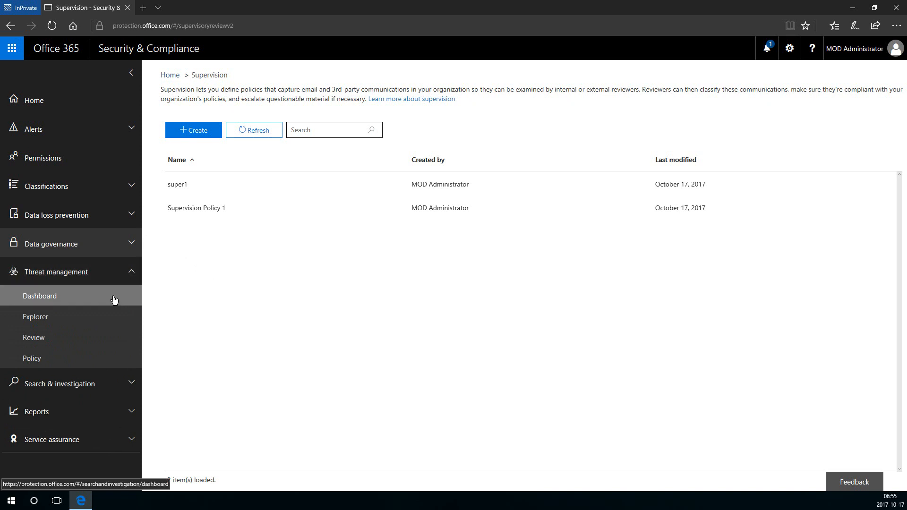
{"action": "left_click", "coordinate": [121, 302]}
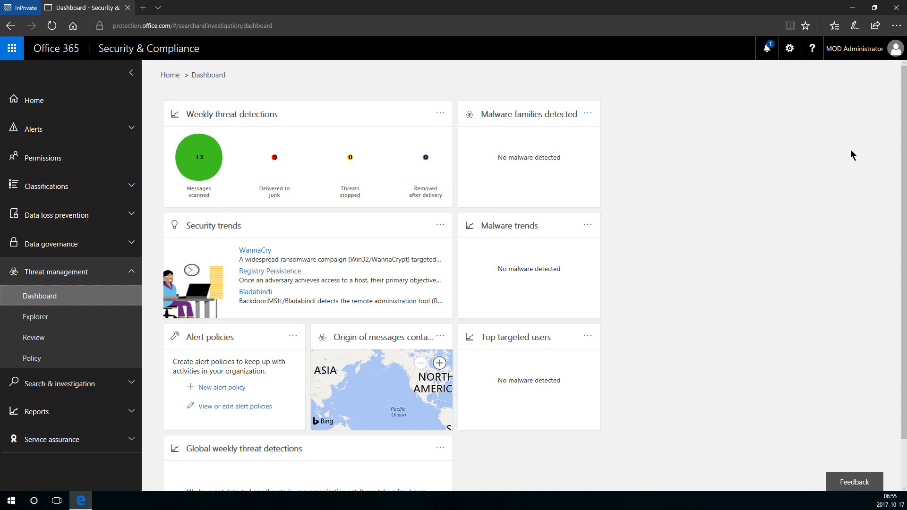
{"action": "scroll", "coordinate": [793, 166], "scroll_direction": "down", "scroll_amount": 1}
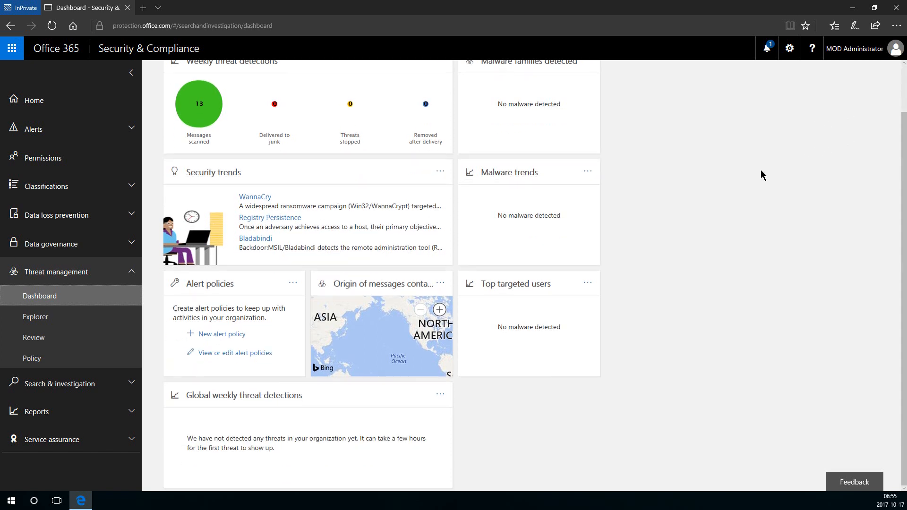
{"action": "scroll", "coordinate": [758, 168], "scroll_direction": "up", "scroll_amount": 1}
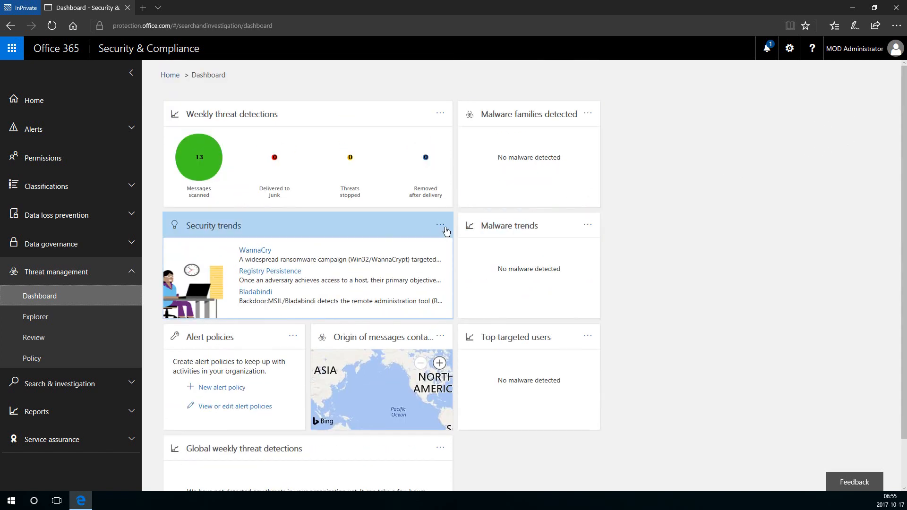
{"action": "left_click", "coordinate": [25, 318]}
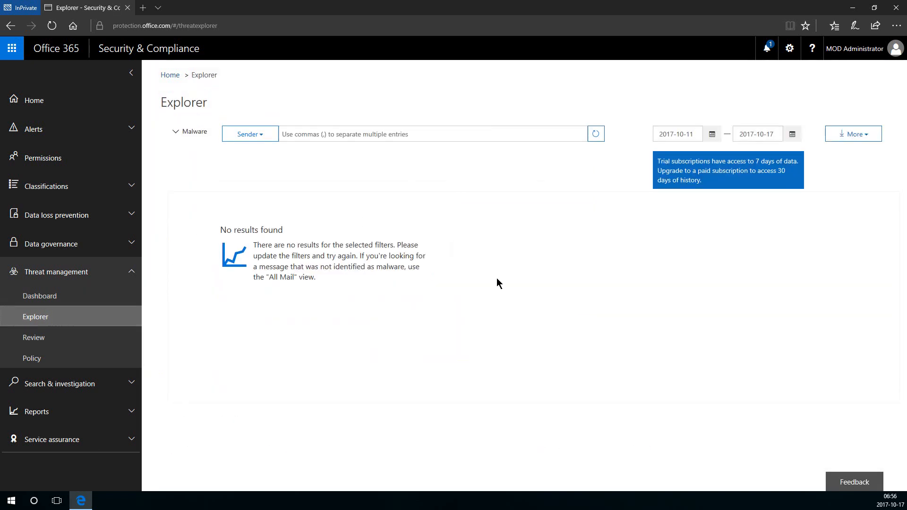
Switch Explorer from Malware to All email, browse results, then open threat Review.
{"action": "left_click", "coordinate": [177, 133]}
{"action": "left_click", "coordinate": [182, 143]}
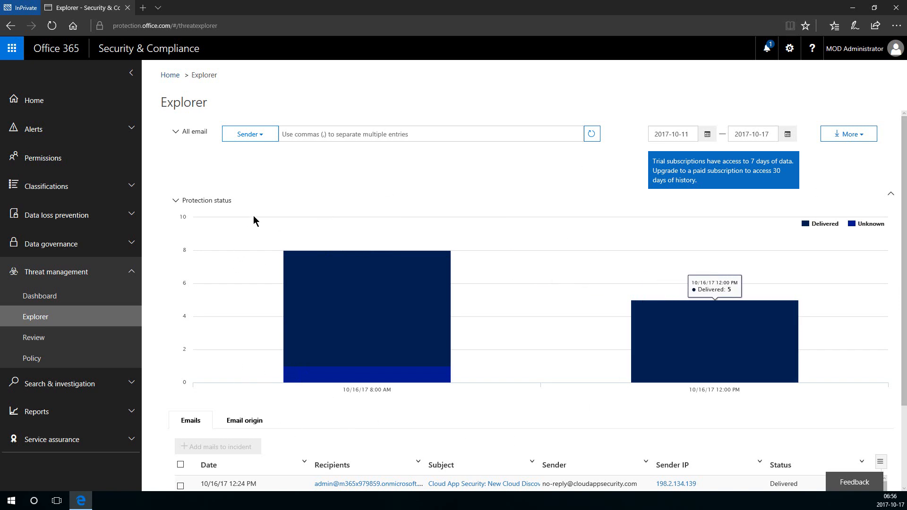
{"action": "scroll", "coordinate": [517, 212], "scroll_direction": "down", "scroll_amount": 2}
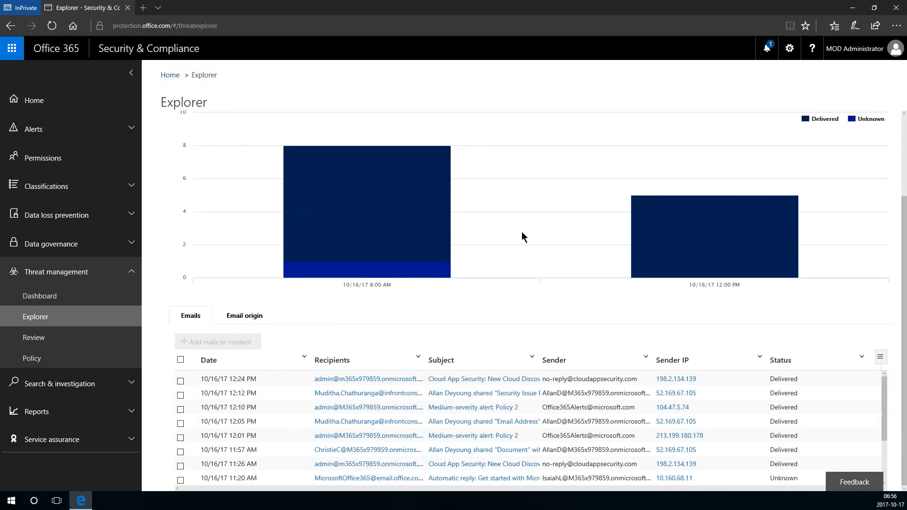
{"action": "scroll", "coordinate": [350, 353], "scroll_direction": "down", "scroll_amount": 2}
{"action": "scroll", "coordinate": [326, 339], "scroll_direction": "up", "scroll_amount": 1}
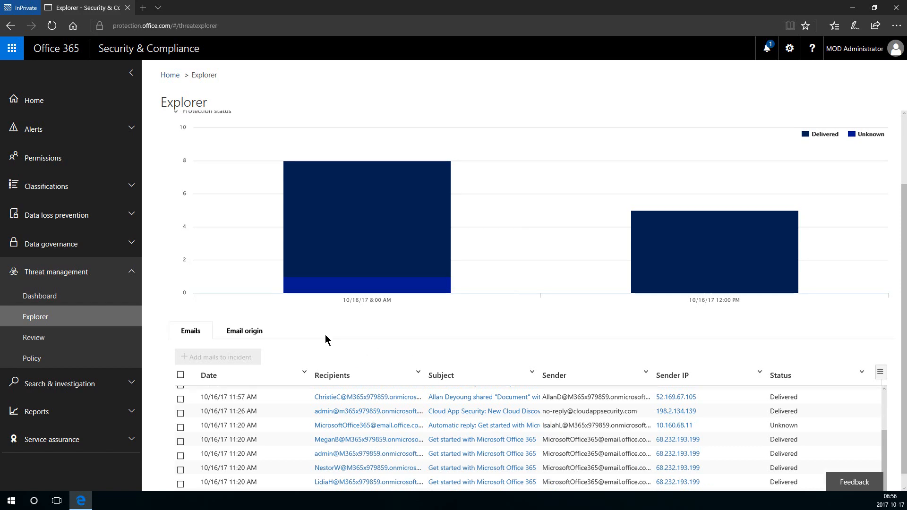
{"action": "scroll", "coordinate": [202, 239], "scroll_direction": "up", "scroll_amount": 2}
{"action": "scroll", "coordinate": [157, 293], "scroll_direction": "down", "scroll_amount": 1}
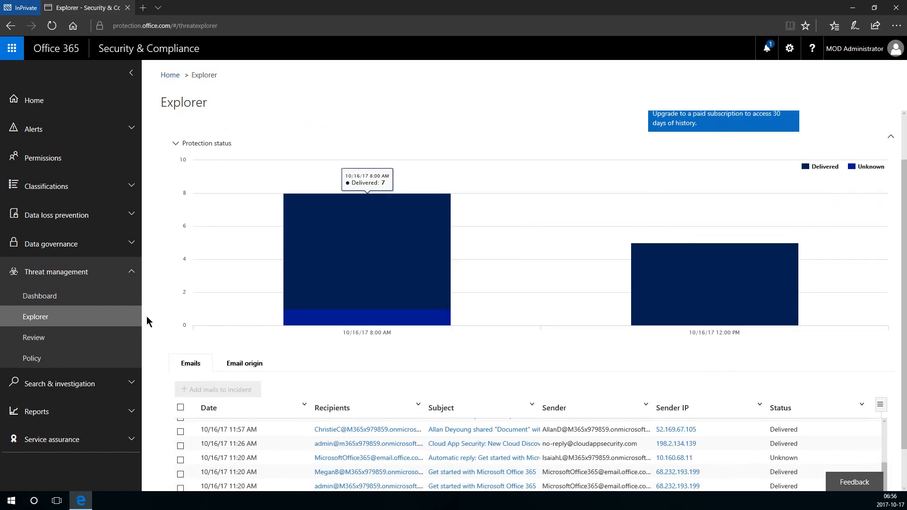
{"action": "scroll", "coordinate": [156, 321], "scroll_direction": "down", "scroll_amount": 1}
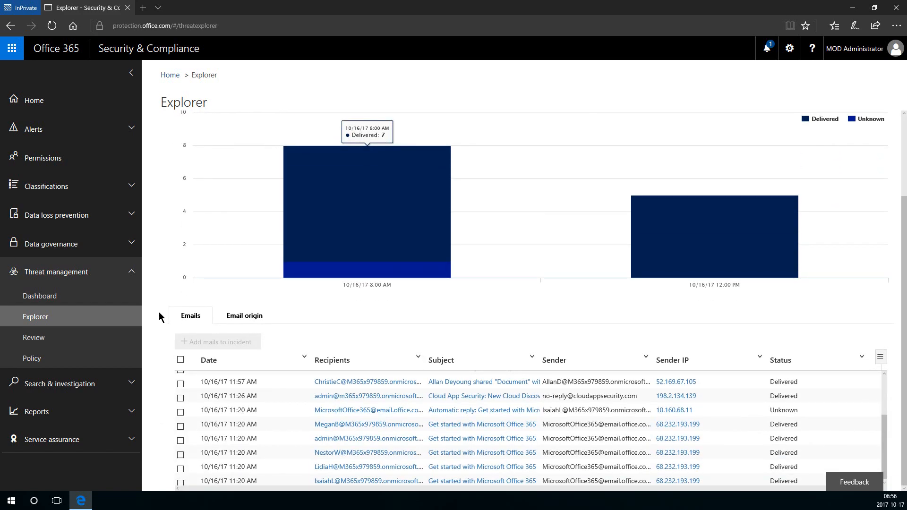
{"action": "left_click", "coordinate": [73, 339]}
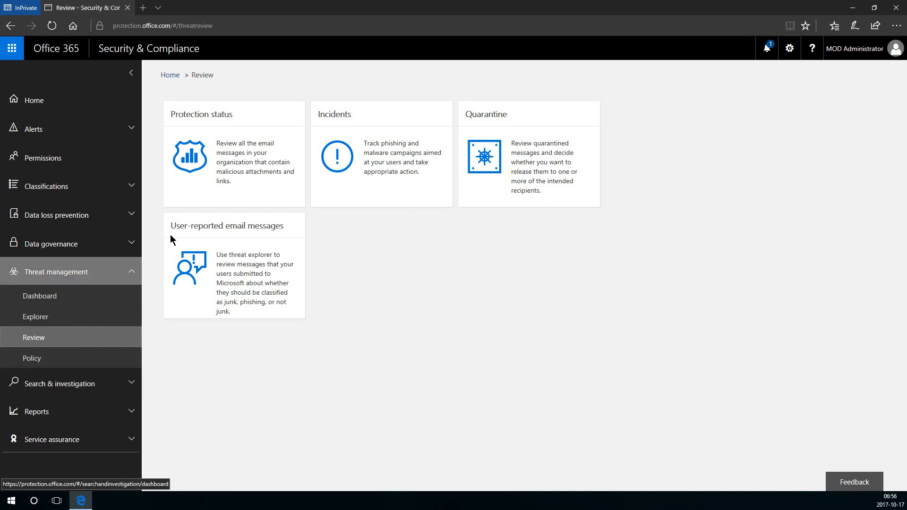
View the threat Policy page, then collapse Threat management and expand Search & investigation.
{"action": "left_click", "coordinate": [103, 360]}
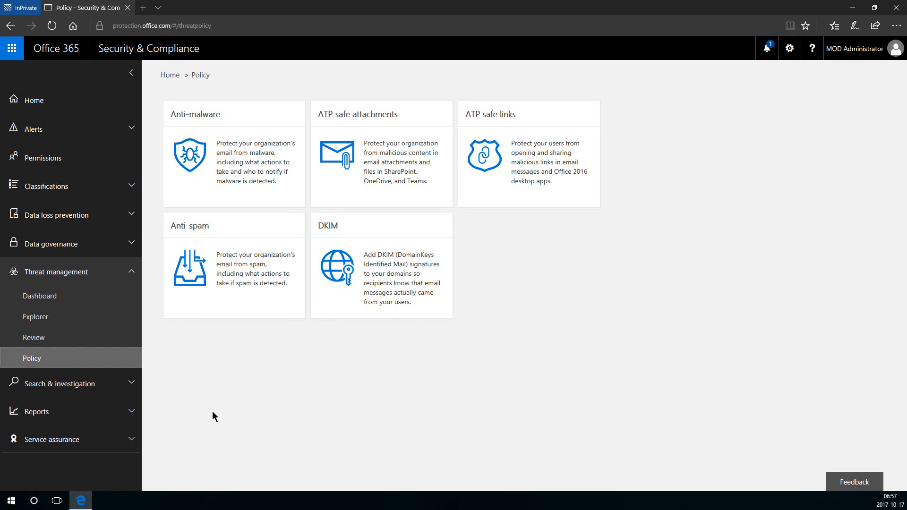
{"action": "left_click", "coordinate": [128, 284]}
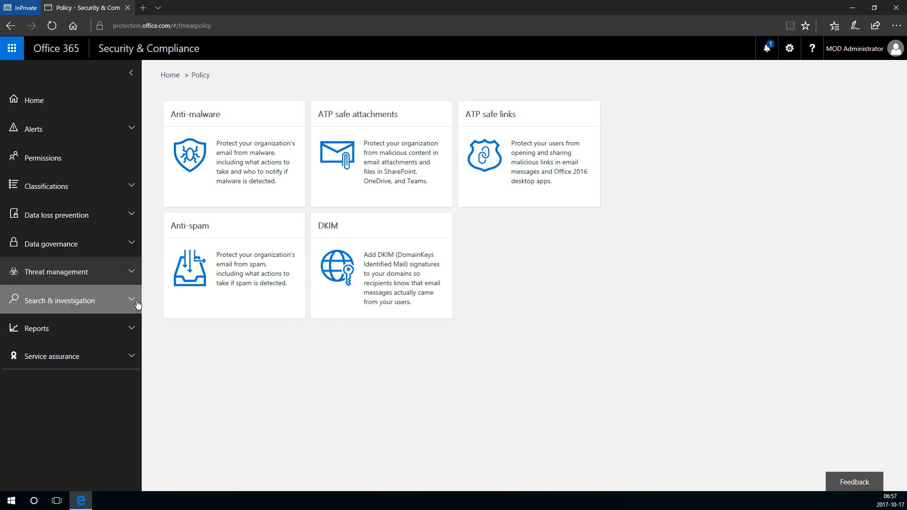
{"action": "left_click", "coordinate": [136, 304]}
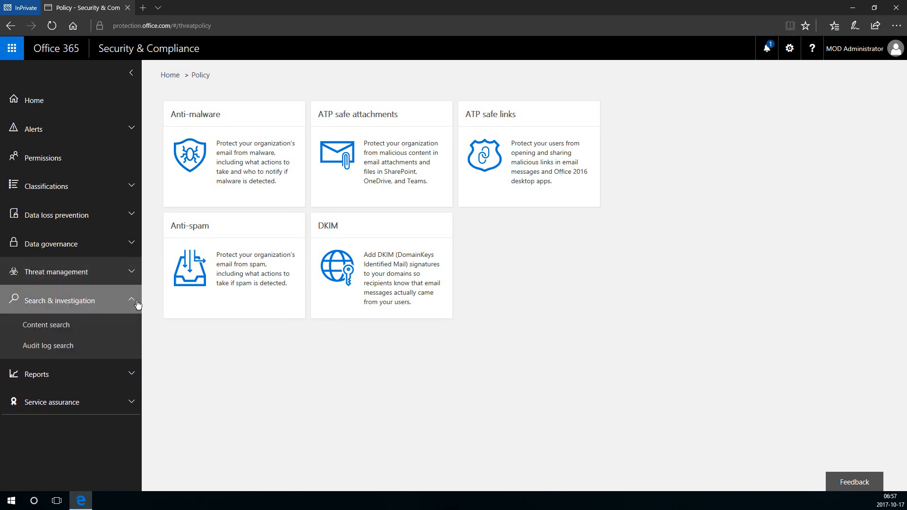
Inspect Search 1's results on Content search, then go to Audit log search.
{"action": "left_click", "coordinate": [119, 330]}
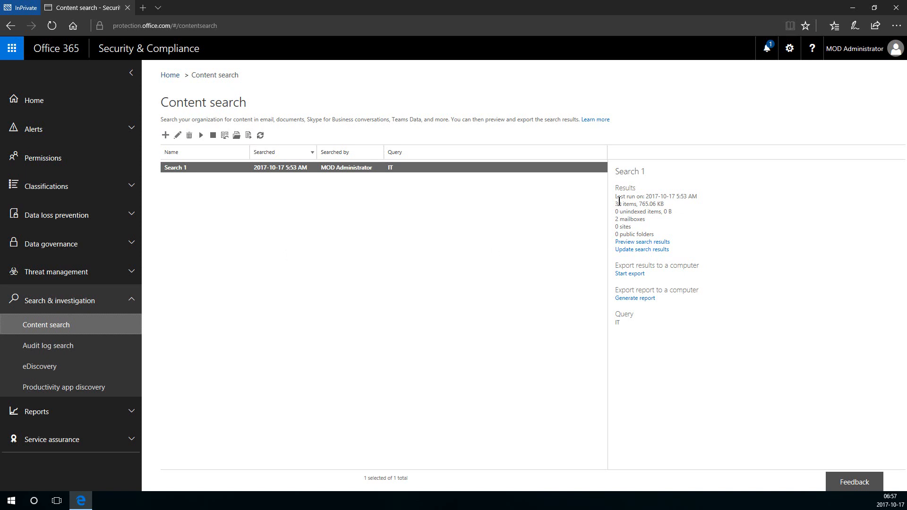
{"action": "left_click_drag", "start_coordinate": [615, 193], "coordinate": [687, 253]}
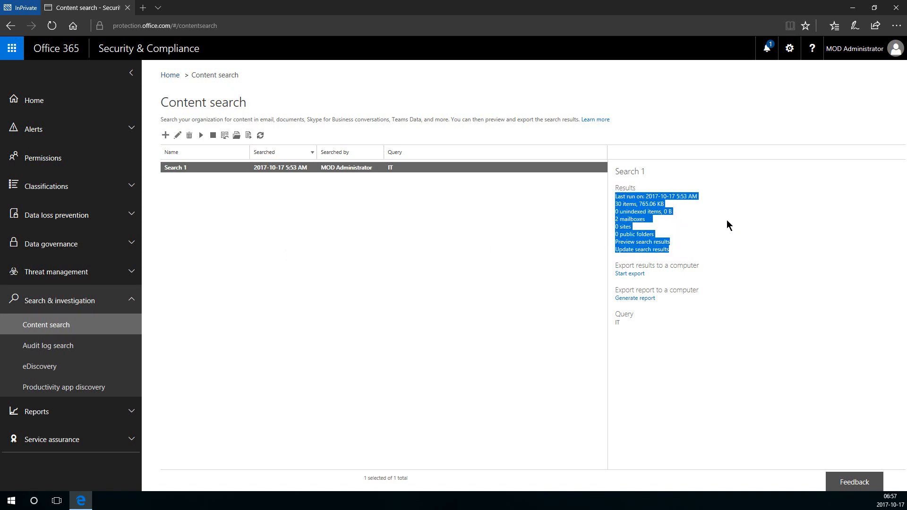
{"action": "left_click", "coordinate": [654, 195]}
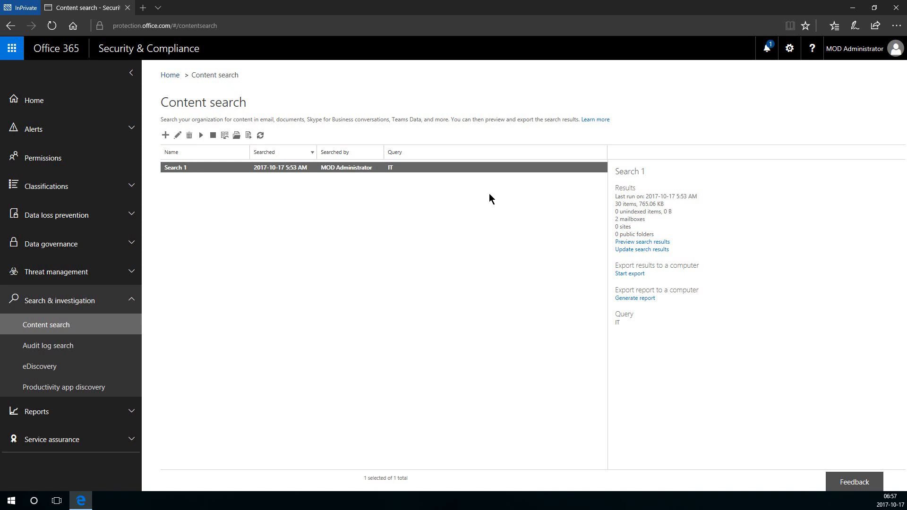
{"action": "left_click", "coordinate": [106, 347]}
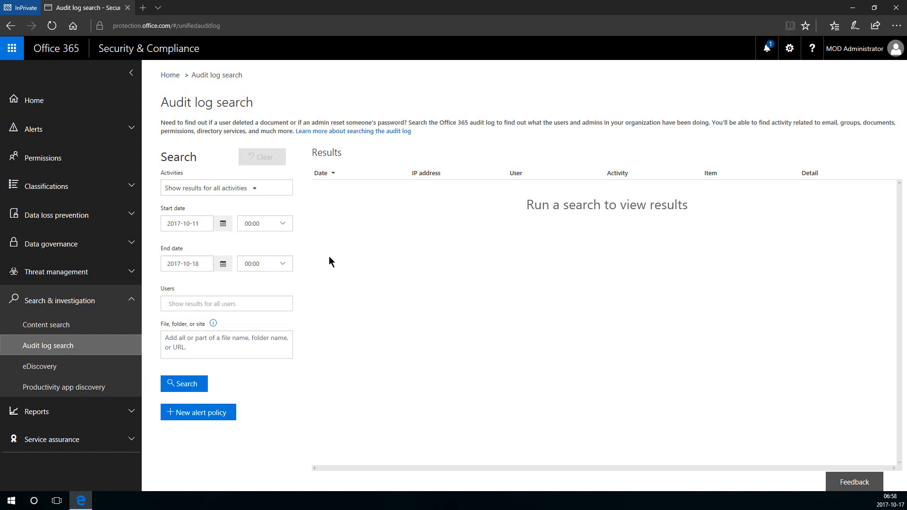
Search the audit log for all activities and users, 2017-10-11 to 2017-10-18, and review the 196 results.
{"action": "left_click", "coordinate": [255, 189]}
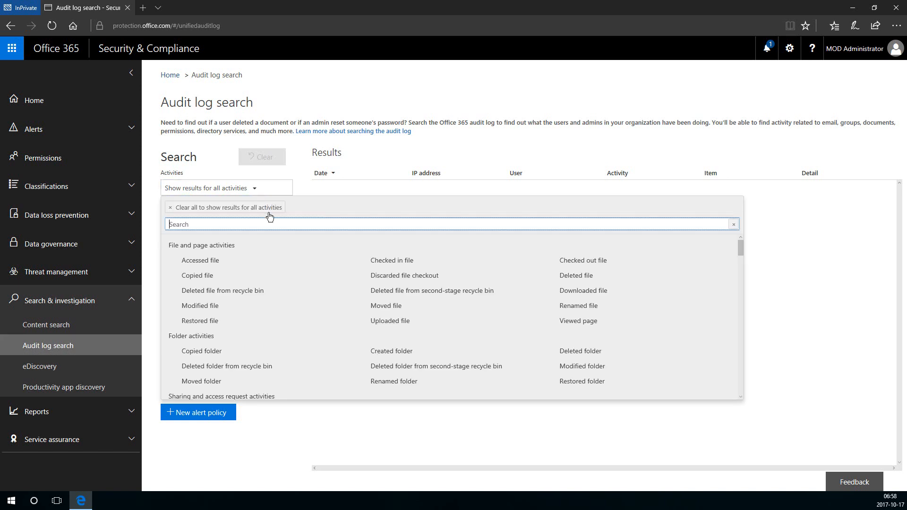
{"action": "left_click", "coordinate": [310, 174]}
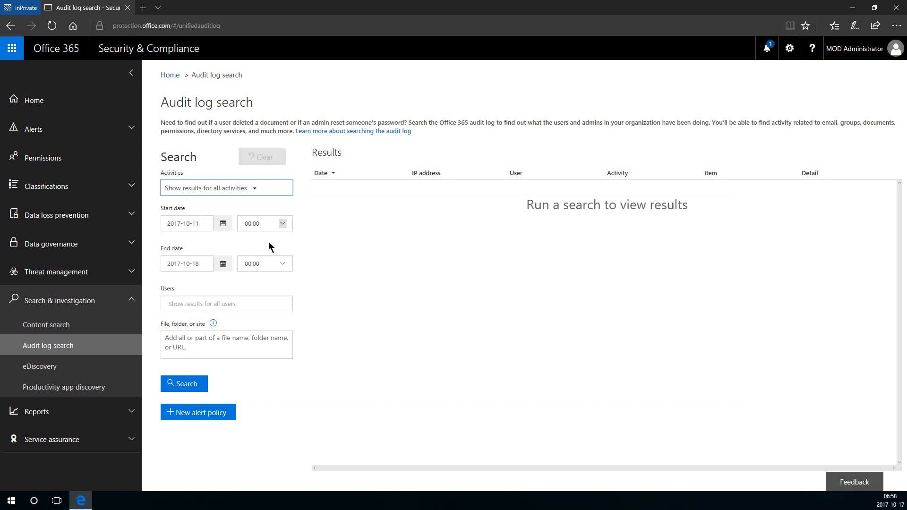
{"action": "left_click", "coordinate": [201, 302]}
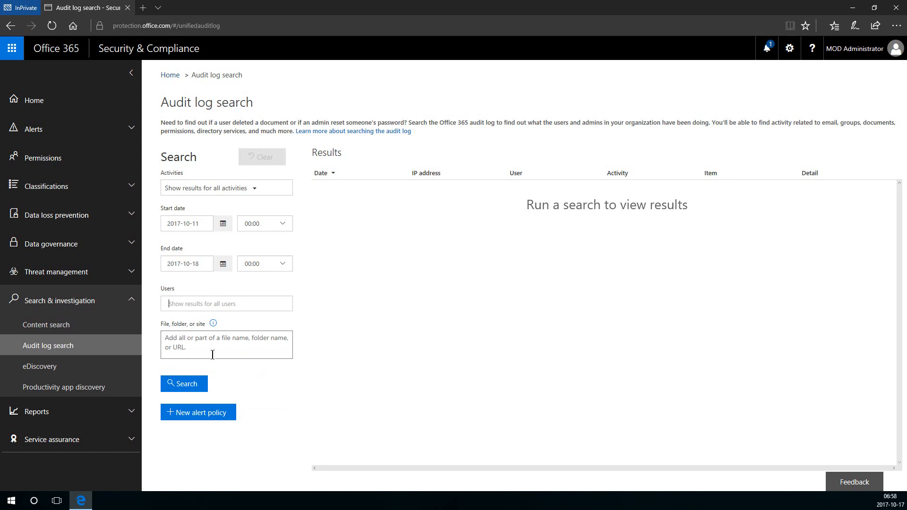
{"action": "left_click", "coordinate": [183, 383]}
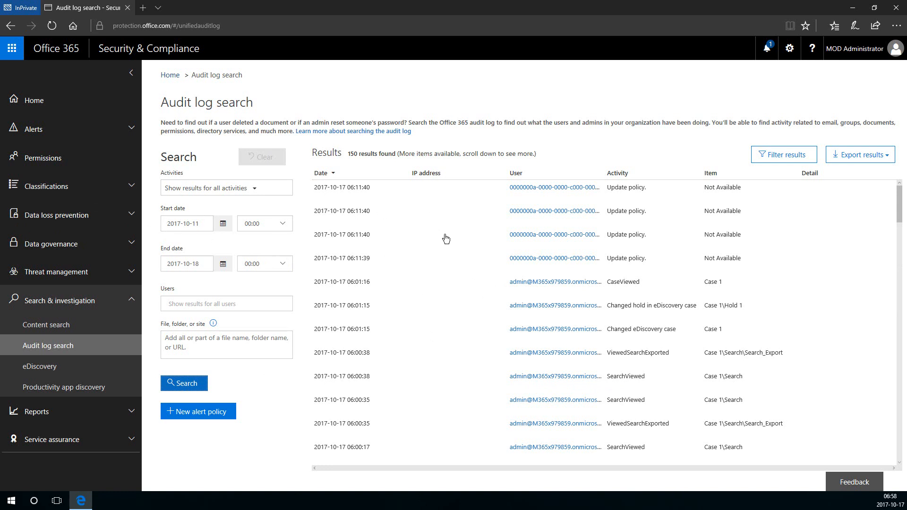
{"action": "scroll", "coordinate": [392, 241], "scroll_direction": "down", "scroll_amount": 5}
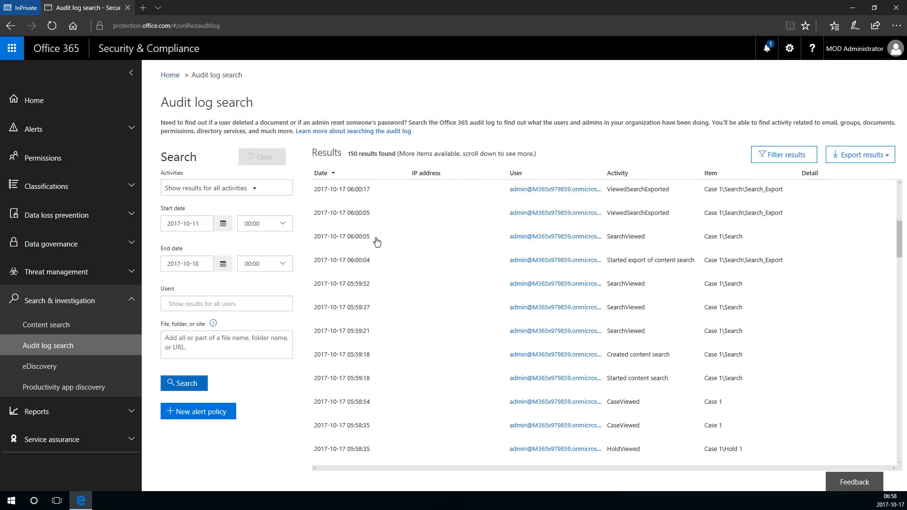
{"action": "scroll", "coordinate": [352, 265], "scroll_direction": "up", "scroll_amount": 5}
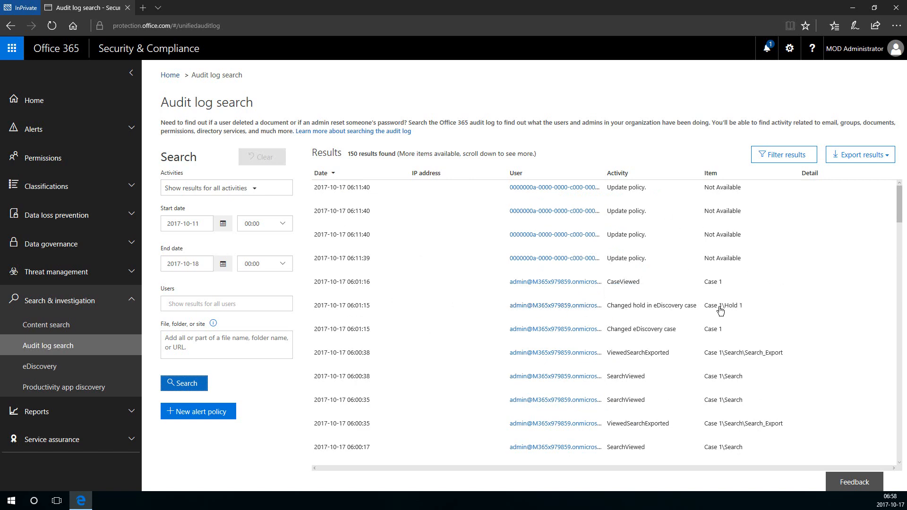
{"action": "scroll", "coordinate": [773, 307], "scroll_direction": "down", "scroll_amount": 15}
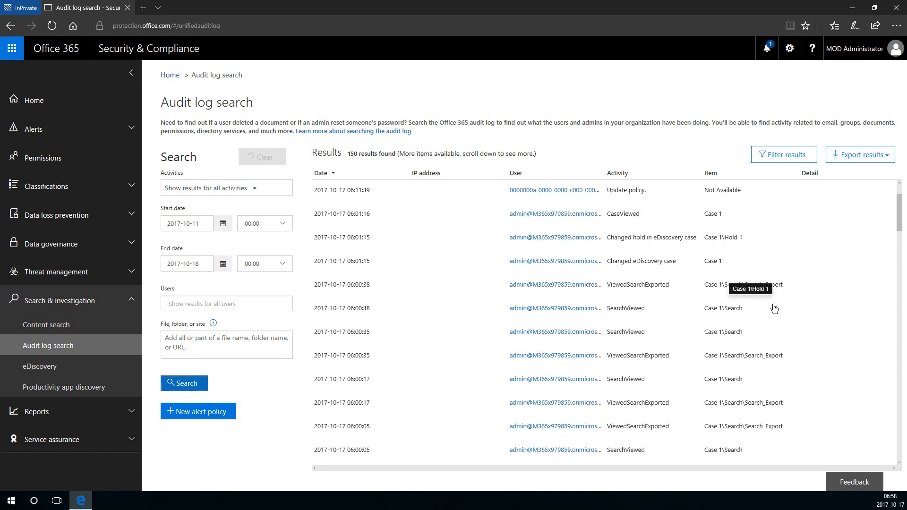
{"action": "scroll", "coordinate": [754, 292], "scroll_direction": "down", "scroll_amount": 10}
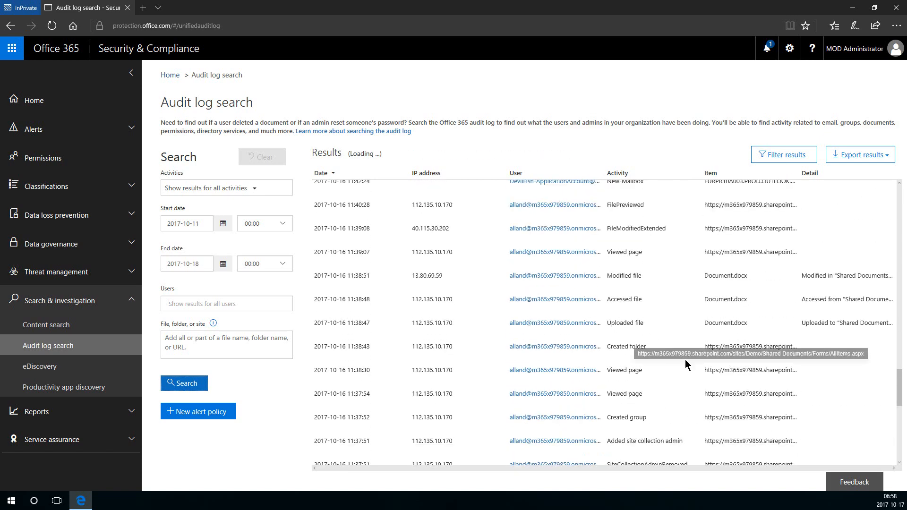
{"action": "scroll", "coordinate": [680, 354], "scroll_direction": "down", "scroll_amount": 5}
{"action": "scroll", "coordinate": [667, 342], "scroll_direction": "down", "scroll_amount": 7}
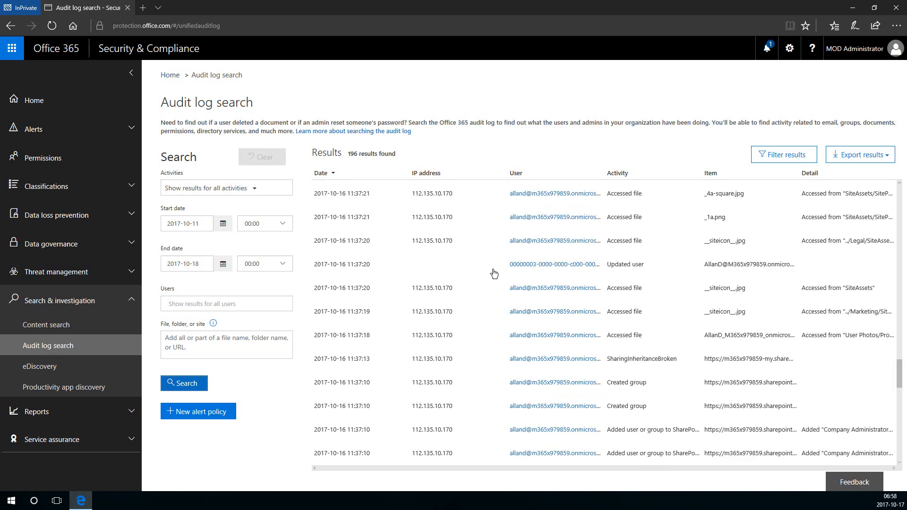
{"action": "scroll", "coordinate": [667, 280], "scroll_direction": "down", "scroll_amount": 5}
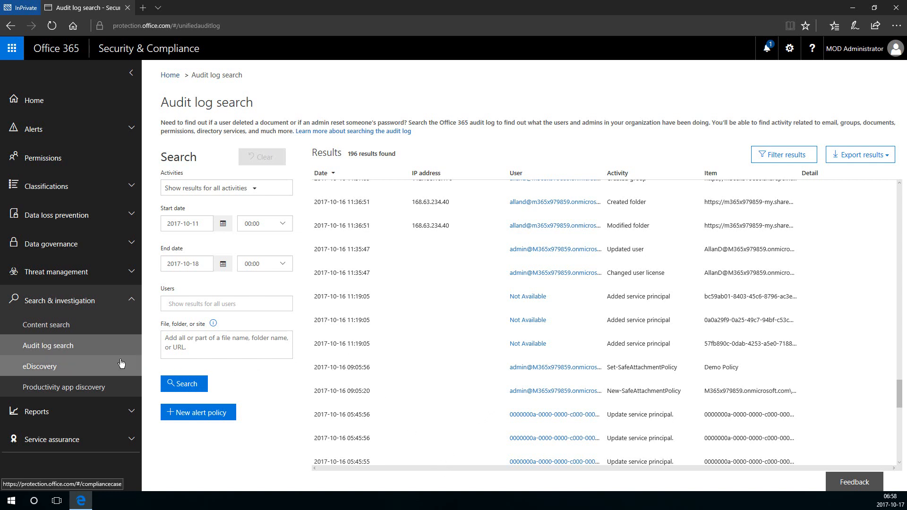
Review Case 1's holds, saved searches and Search_Export results, then close the extra eDiscovery tab.
{"action": "left_click", "coordinate": [84, 362]}
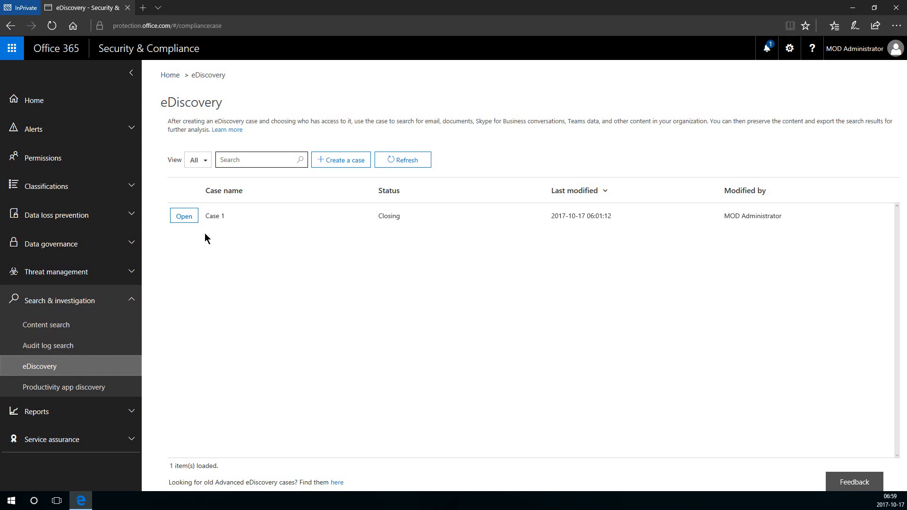
{"action": "left_click", "coordinate": [184, 218]}
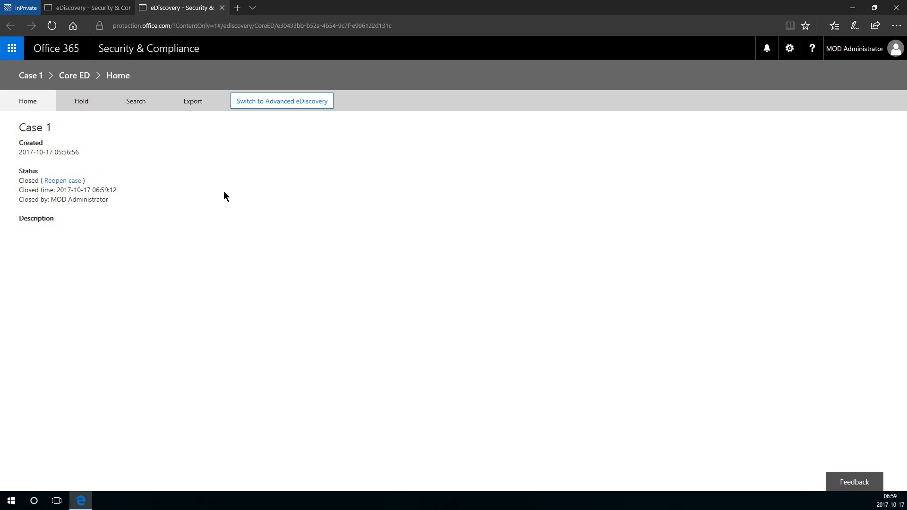
{"action": "left_click", "coordinate": [81, 104]}
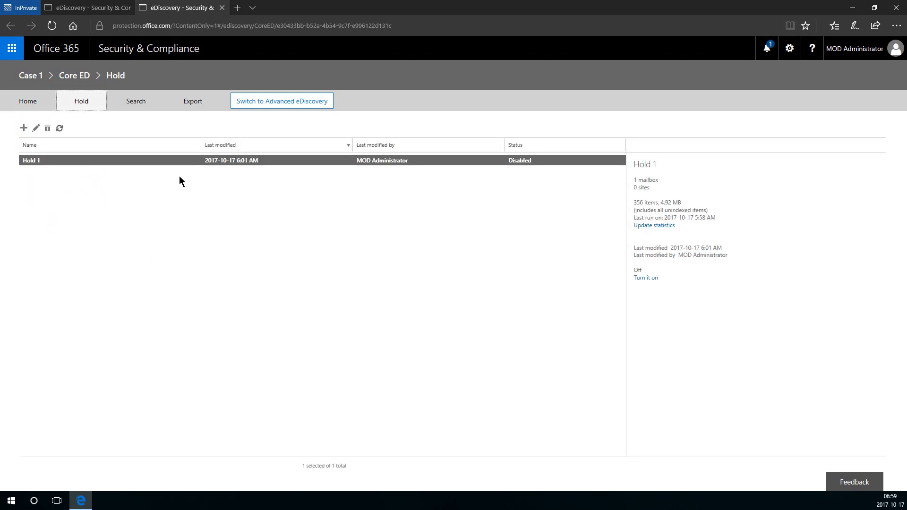
{"action": "left_click", "coordinate": [138, 104]}
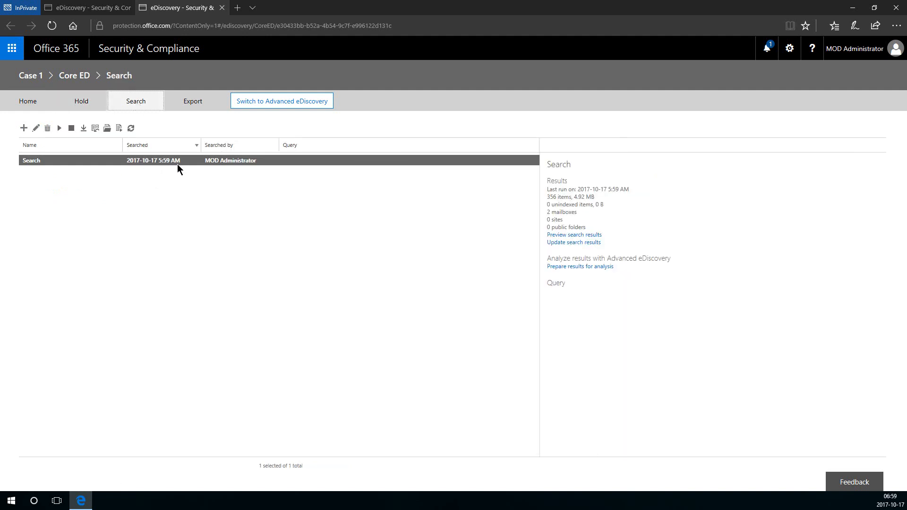
{"action": "left_click", "coordinate": [192, 105]}
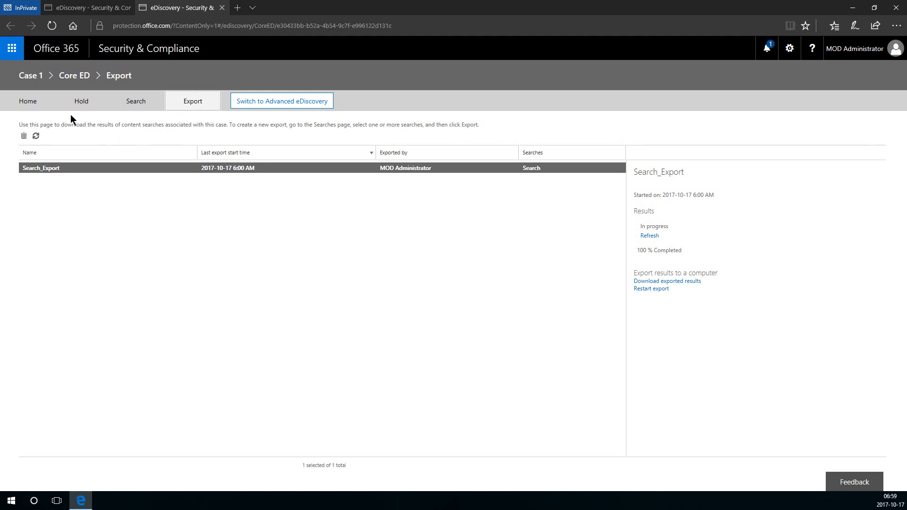
{"action": "left_click", "coordinate": [224, 13]}
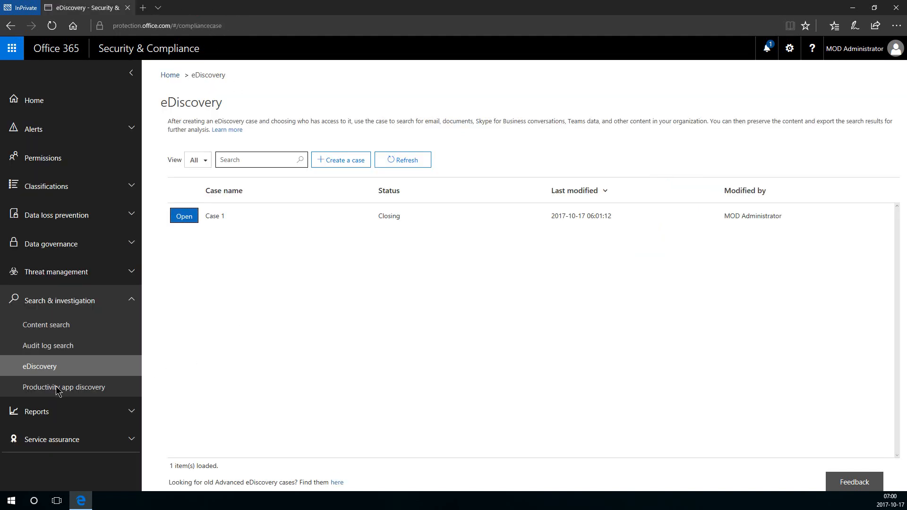
View Productivity app discovery, then open the Reports Dashboard with its report tiles.
{"action": "left_click", "coordinate": [55, 388]}
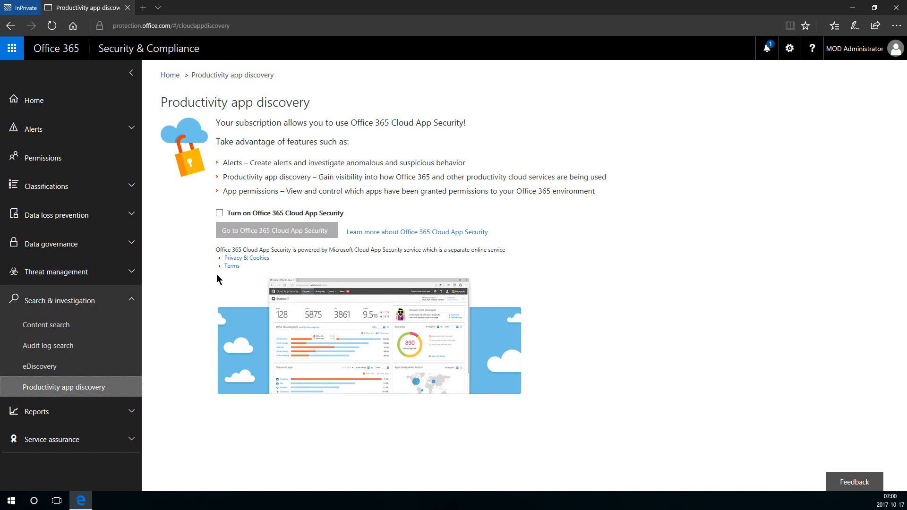
{"action": "left_click", "coordinate": [133, 303]}
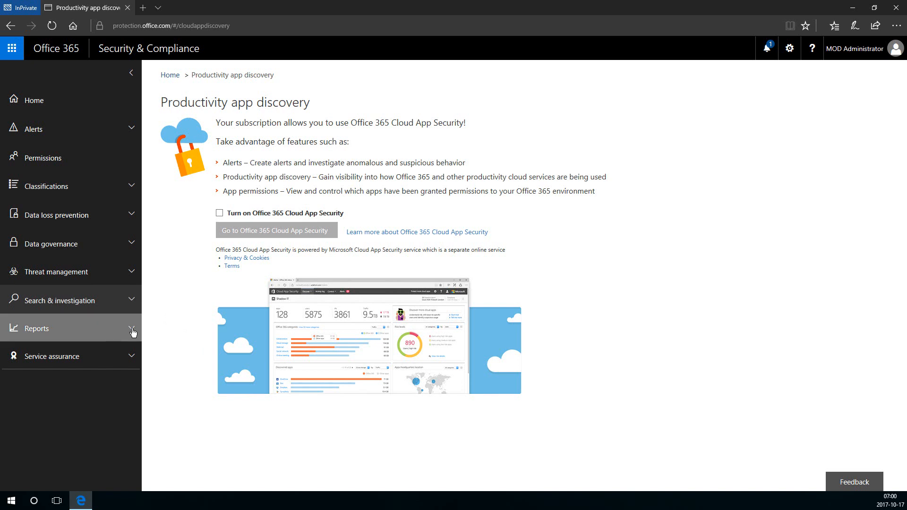
{"action": "left_click", "coordinate": [133, 329]}
{"action": "left_click", "coordinate": [105, 355]}
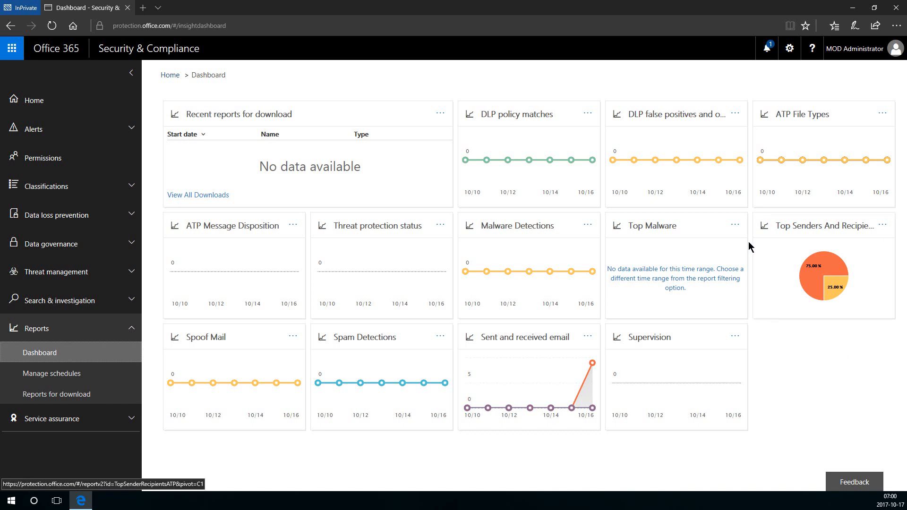
Create the weekly Schedule-Weekly-TopSenderRecipient schedule for the Top Senders And Recipients report, using default filters and recipients.
{"action": "left_click", "coordinate": [802, 261]}
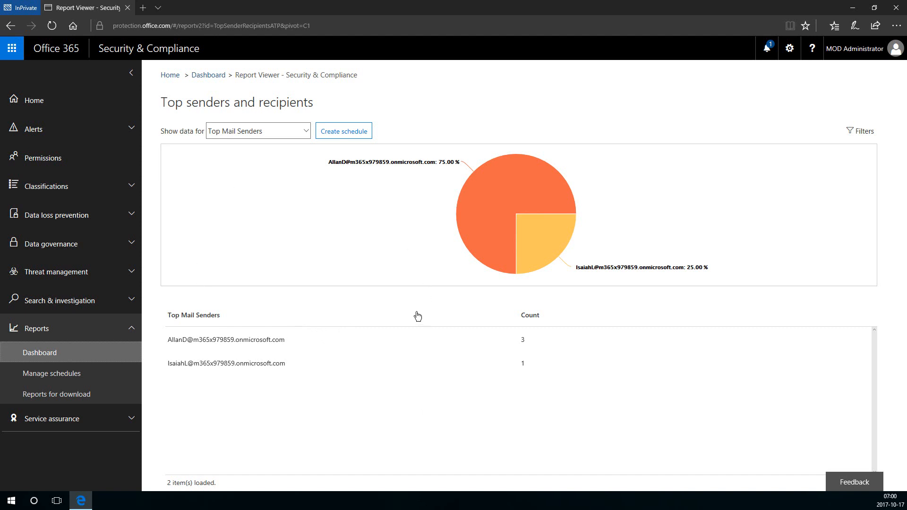
{"action": "left_click", "coordinate": [352, 136]}
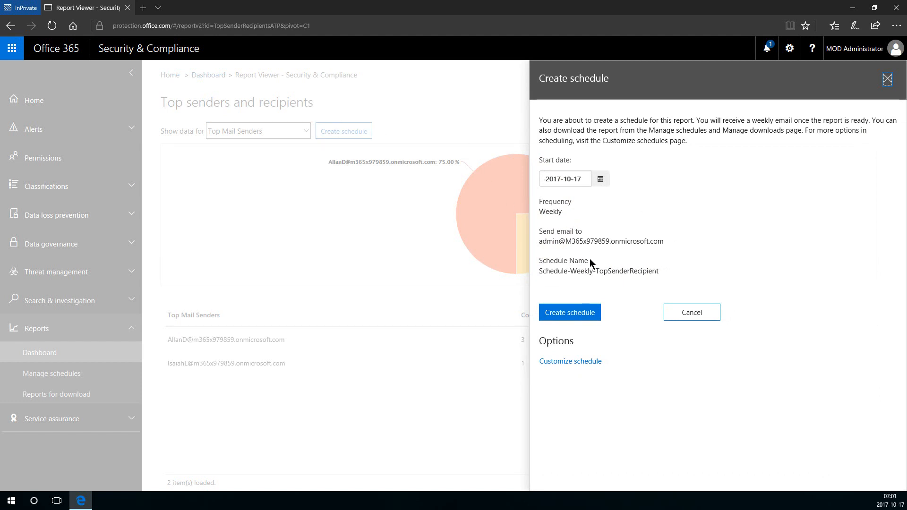
{"action": "left_click", "coordinate": [582, 365]}
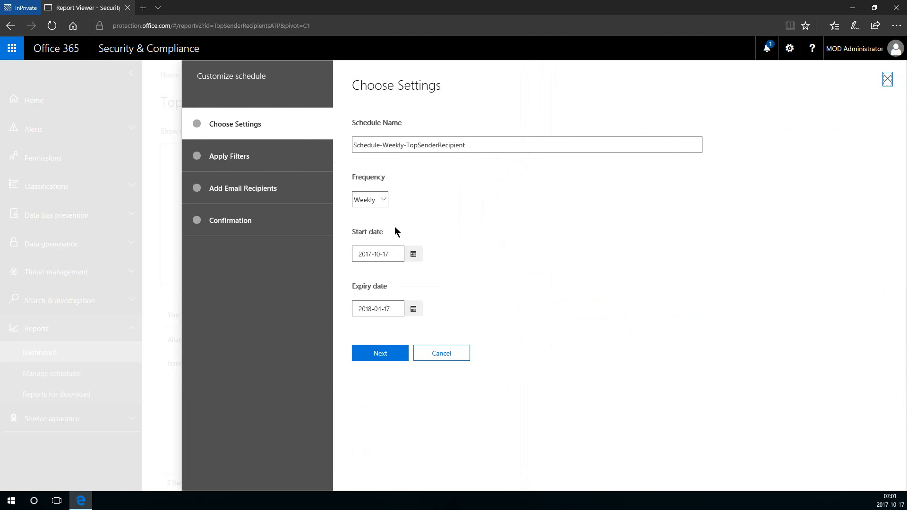
{"action": "left_click", "coordinate": [381, 199]}
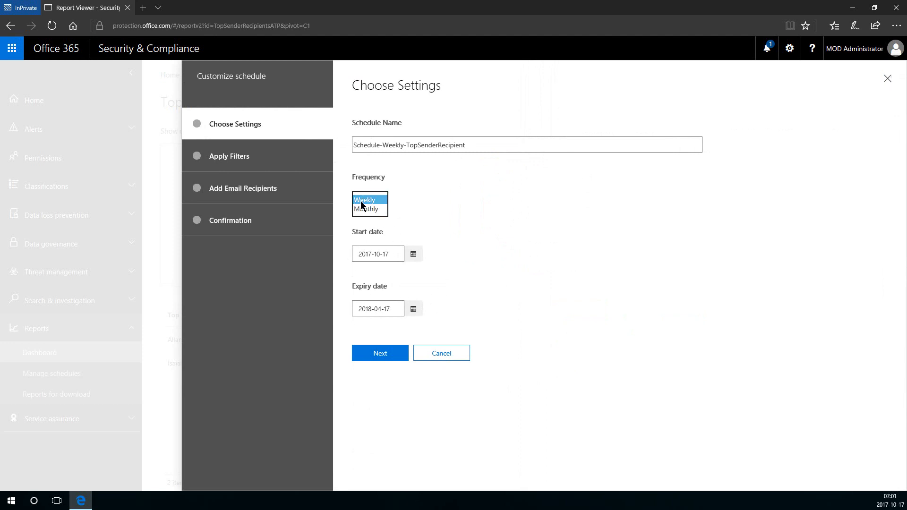
{"action": "left_click", "coordinate": [429, 221]}
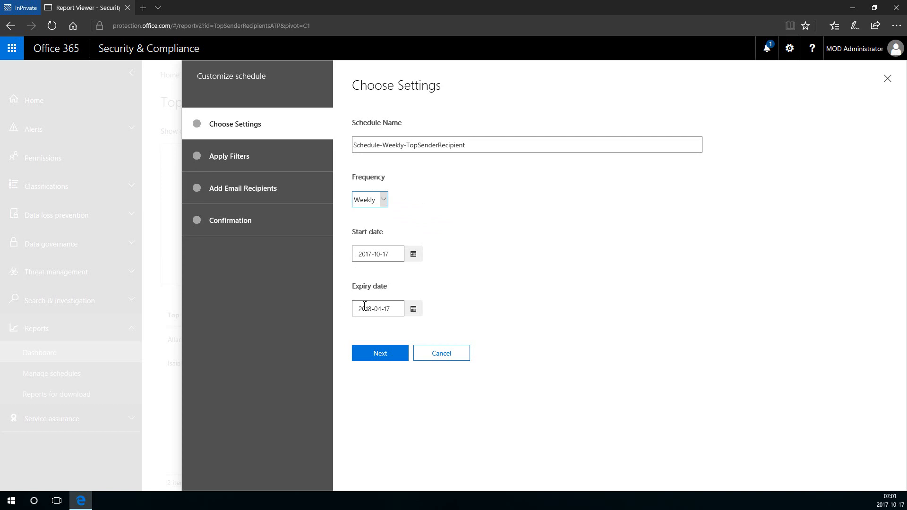
{"action": "left_click", "coordinate": [383, 355]}
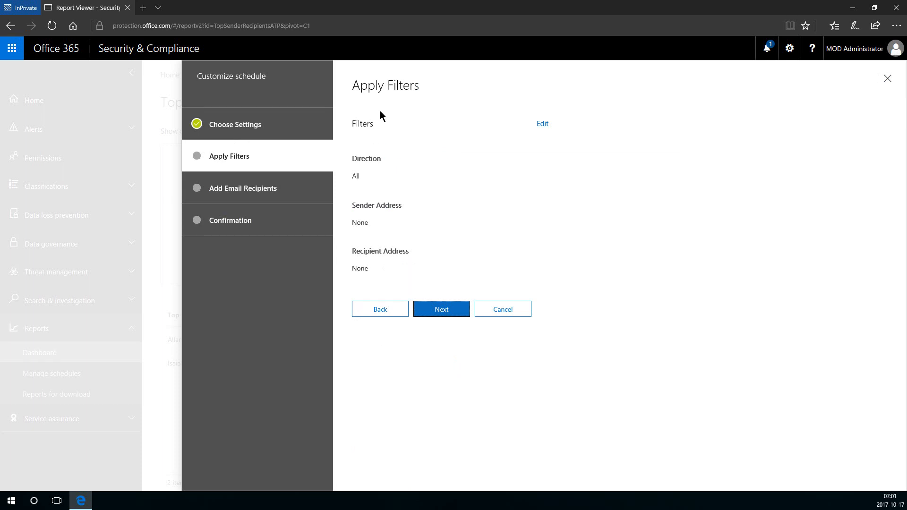
{"action": "left_click", "coordinate": [442, 310]}
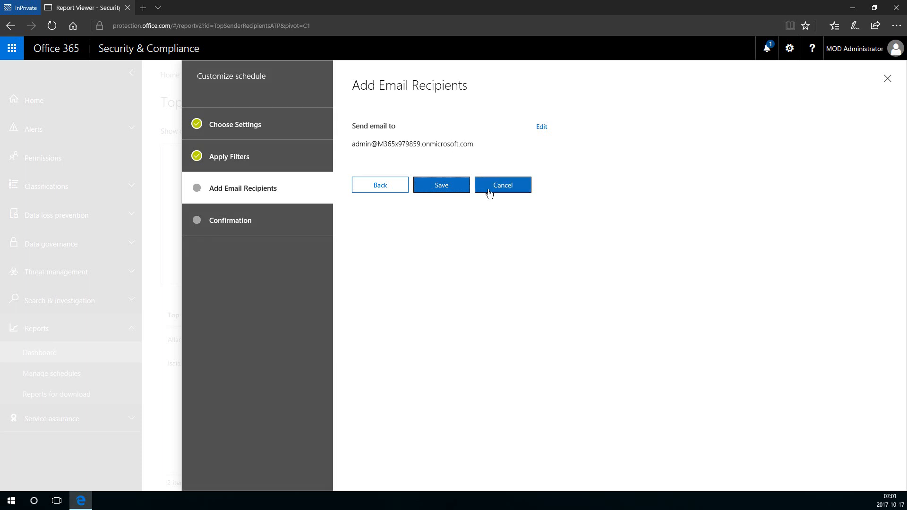
{"action": "left_click", "coordinate": [458, 187]}
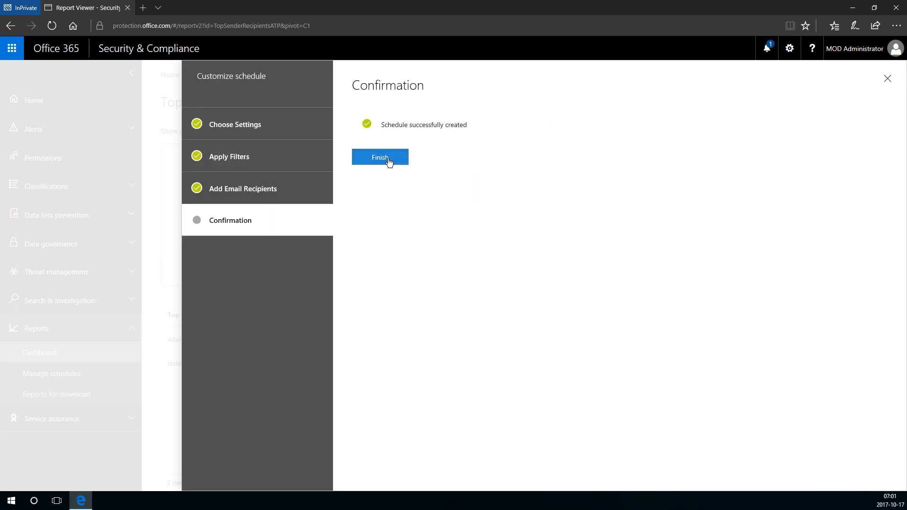
{"action": "left_click", "coordinate": [387, 159]}
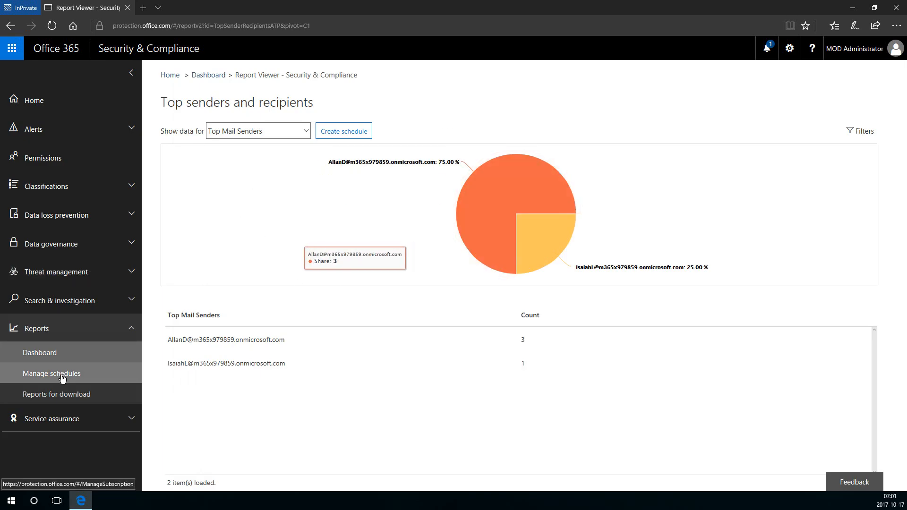
Confirm both weekly schedules under Manage schedules, then sort the empty Reports for download list by start date.
{"action": "left_click", "coordinate": [105, 378]}
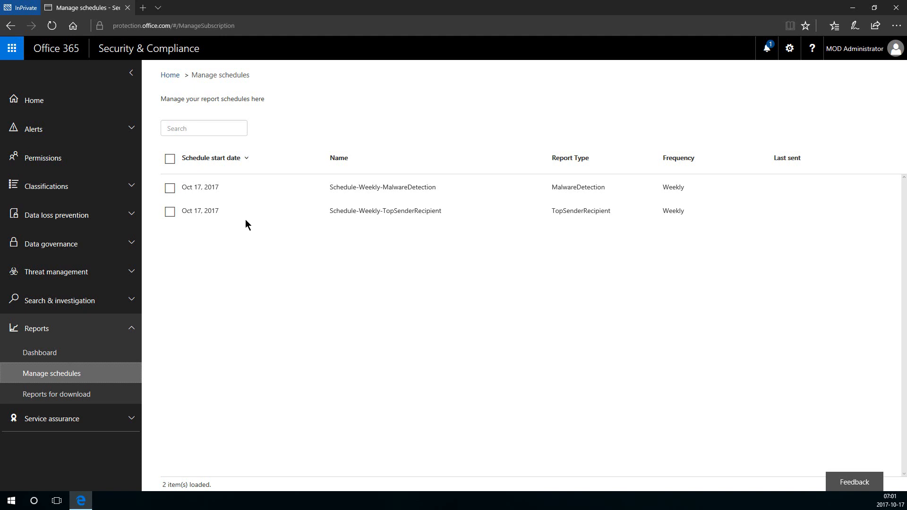
{"action": "left_click", "coordinate": [73, 397]}
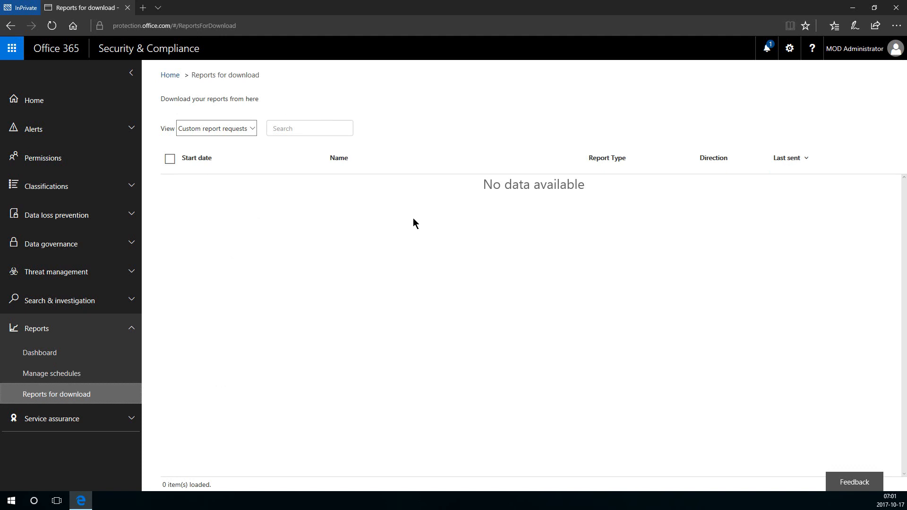
{"action": "left_click", "coordinate": [250, 128]}
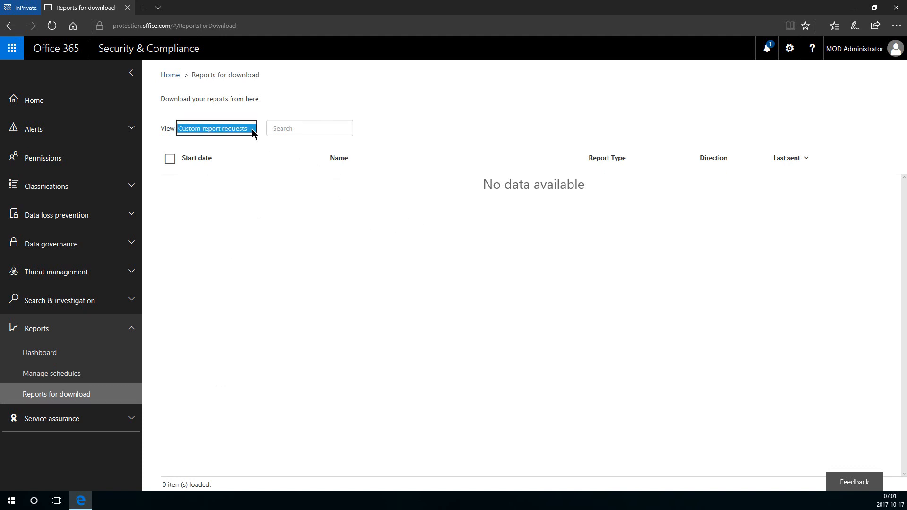
{"action": "left_click", "coordinate": [260, 158]}
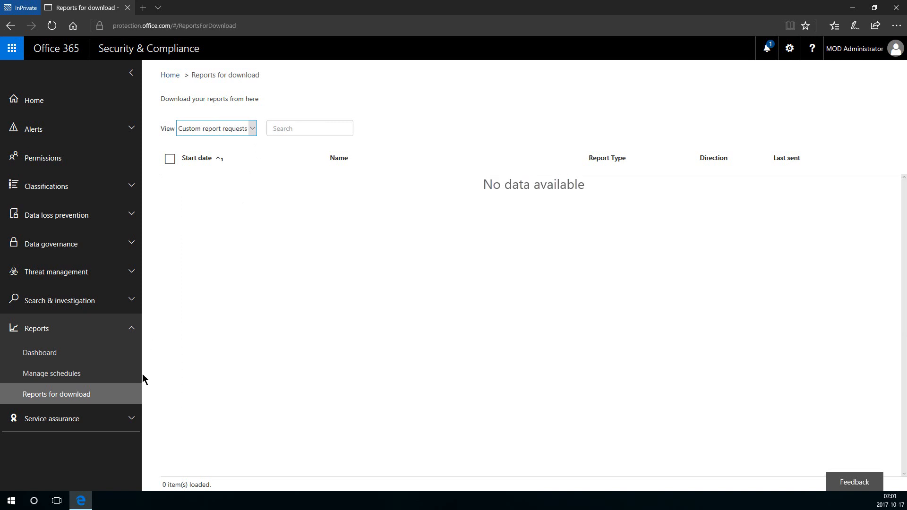
{"action": "left_click", "coordinate": [123, 332]}
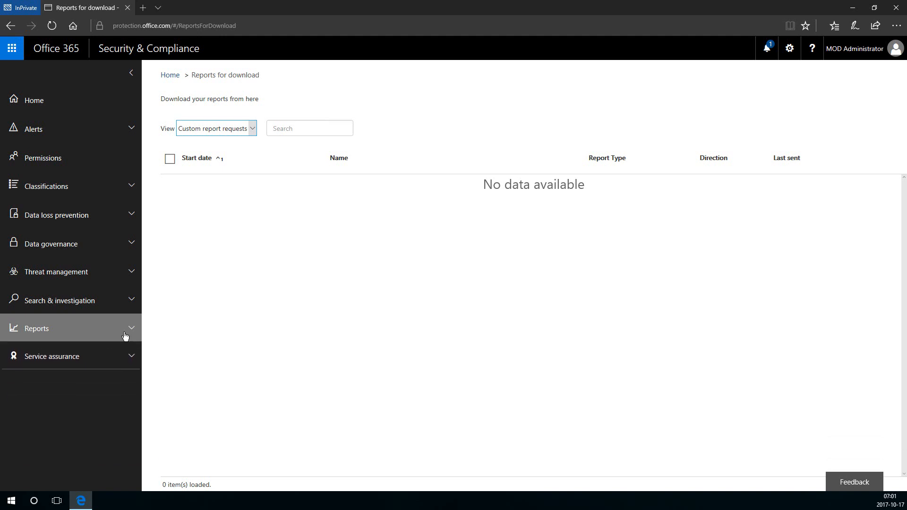
{"action": "left_click", "coordinate": [133, 356]}
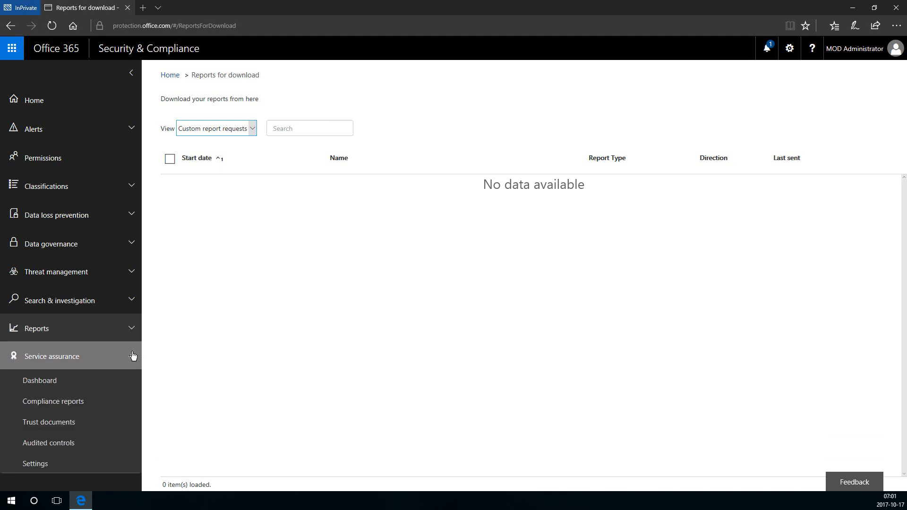
View the Service assurance Dashboard, Compliance reports, Trust documents, Audited controls, and Region and industry Settings.
{"action": "left_click", "coordinate": [113, 374]}
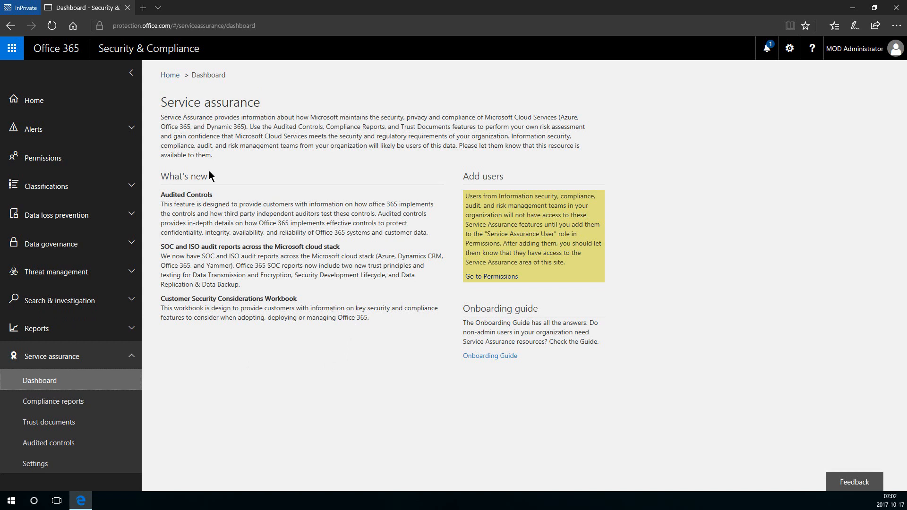
{"action": "left_click", "coordinate": [99, 402]}
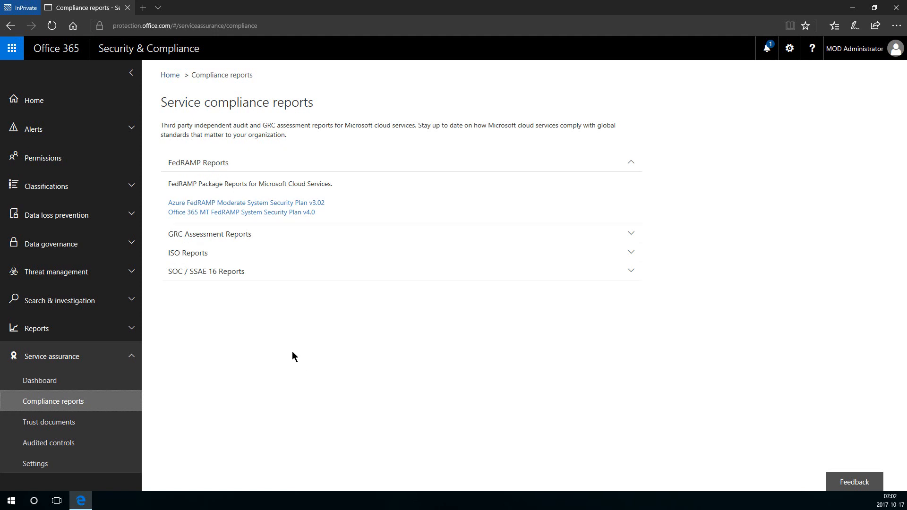
{"action": "left_click", "coordinate": [105, 427]}
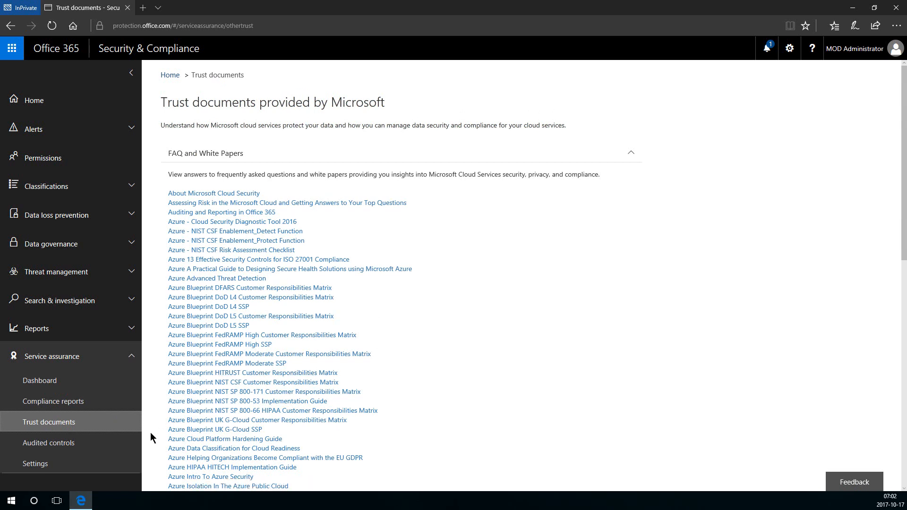
{"action": "left_click", "coordinate": [40, 446]}
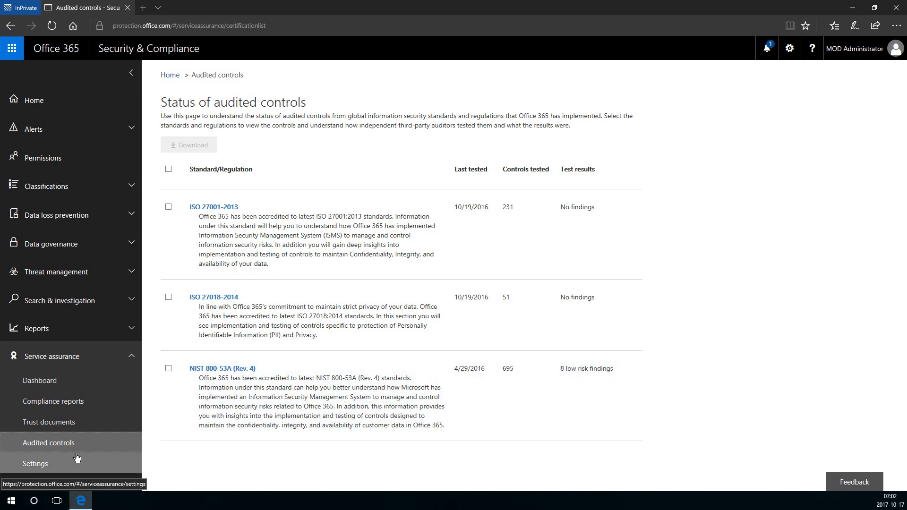
{"action": "left_click", "coordinate": [72, 462]}
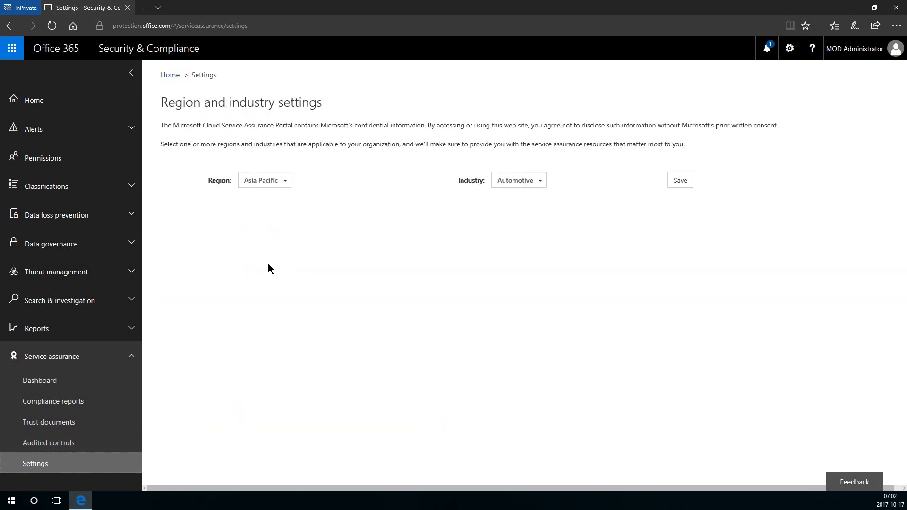